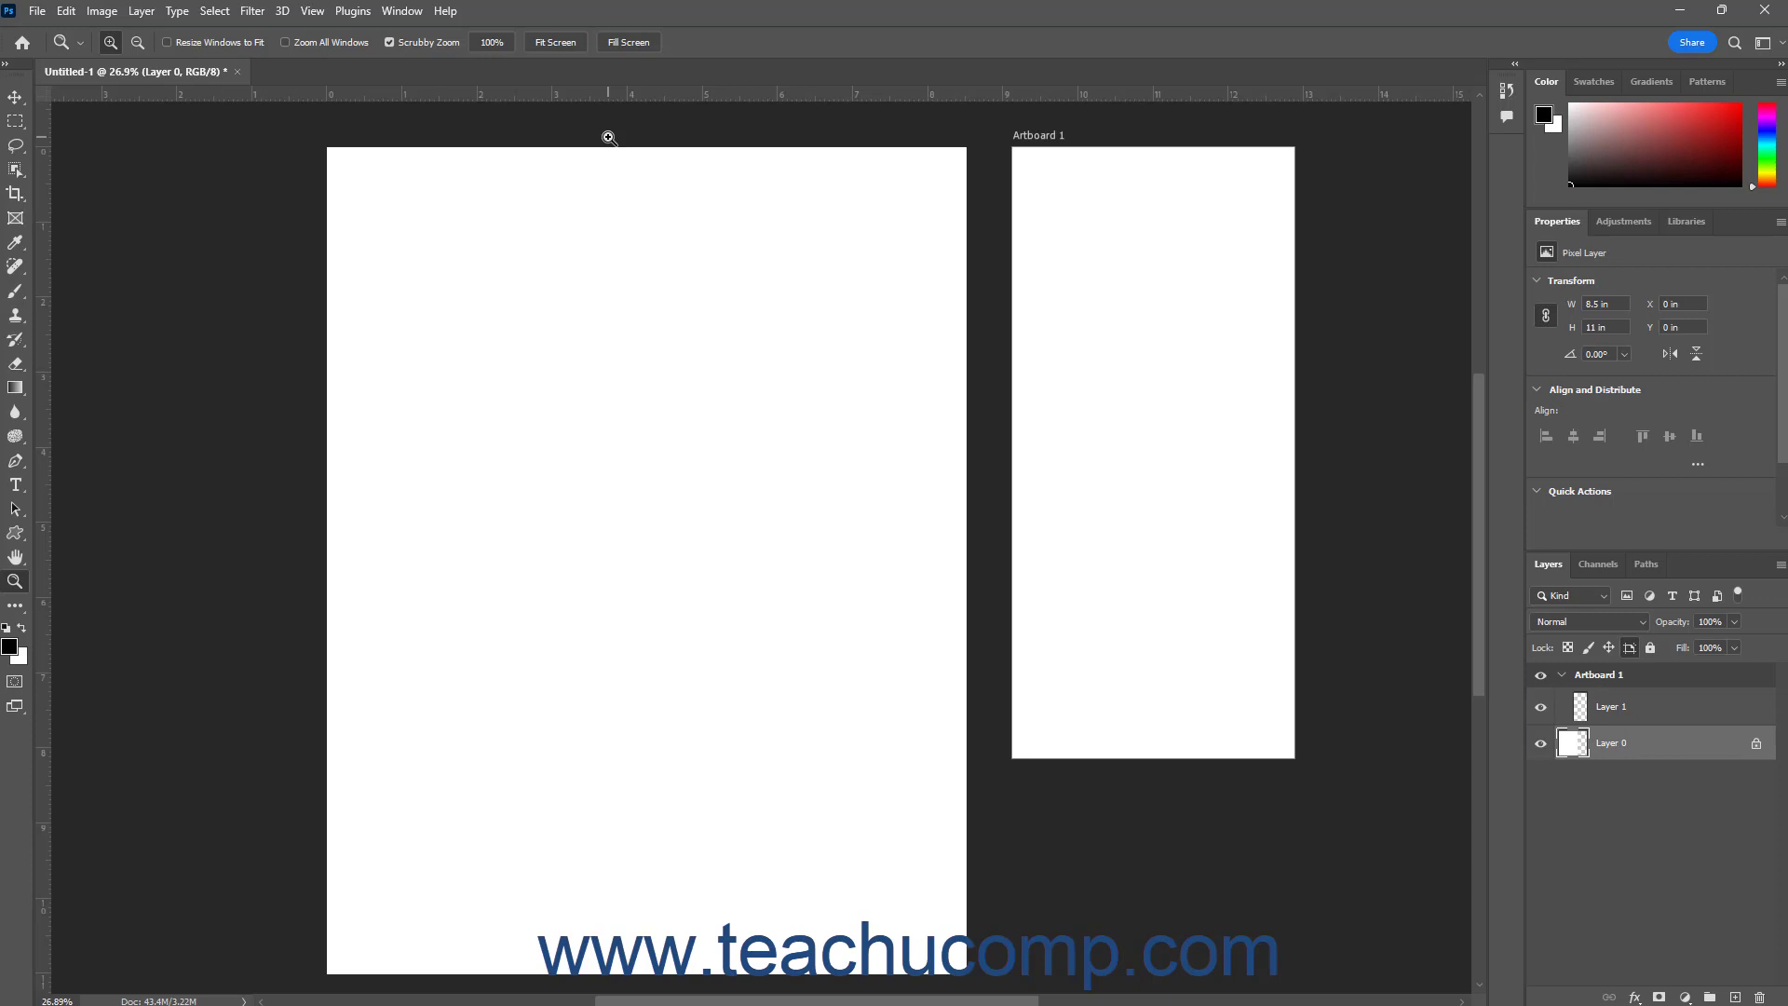
Hide the document rulers and show them again
click(313, 12)
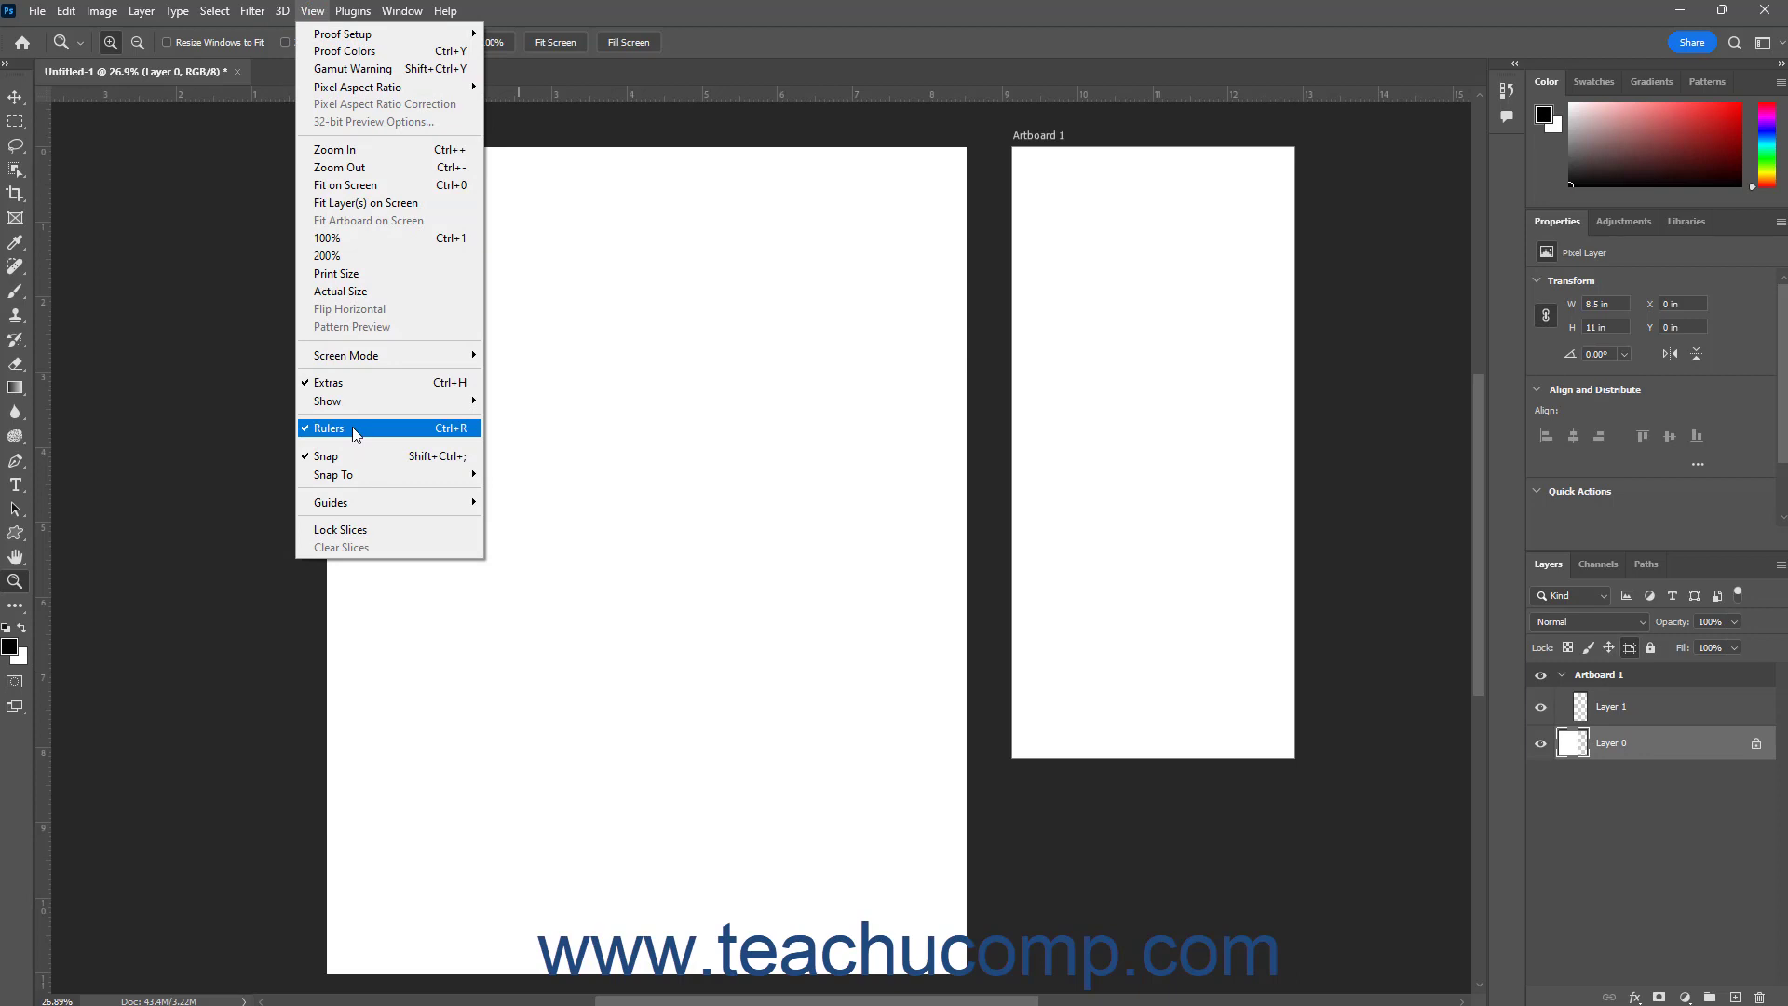
click(352, 427)
click(311, 11)
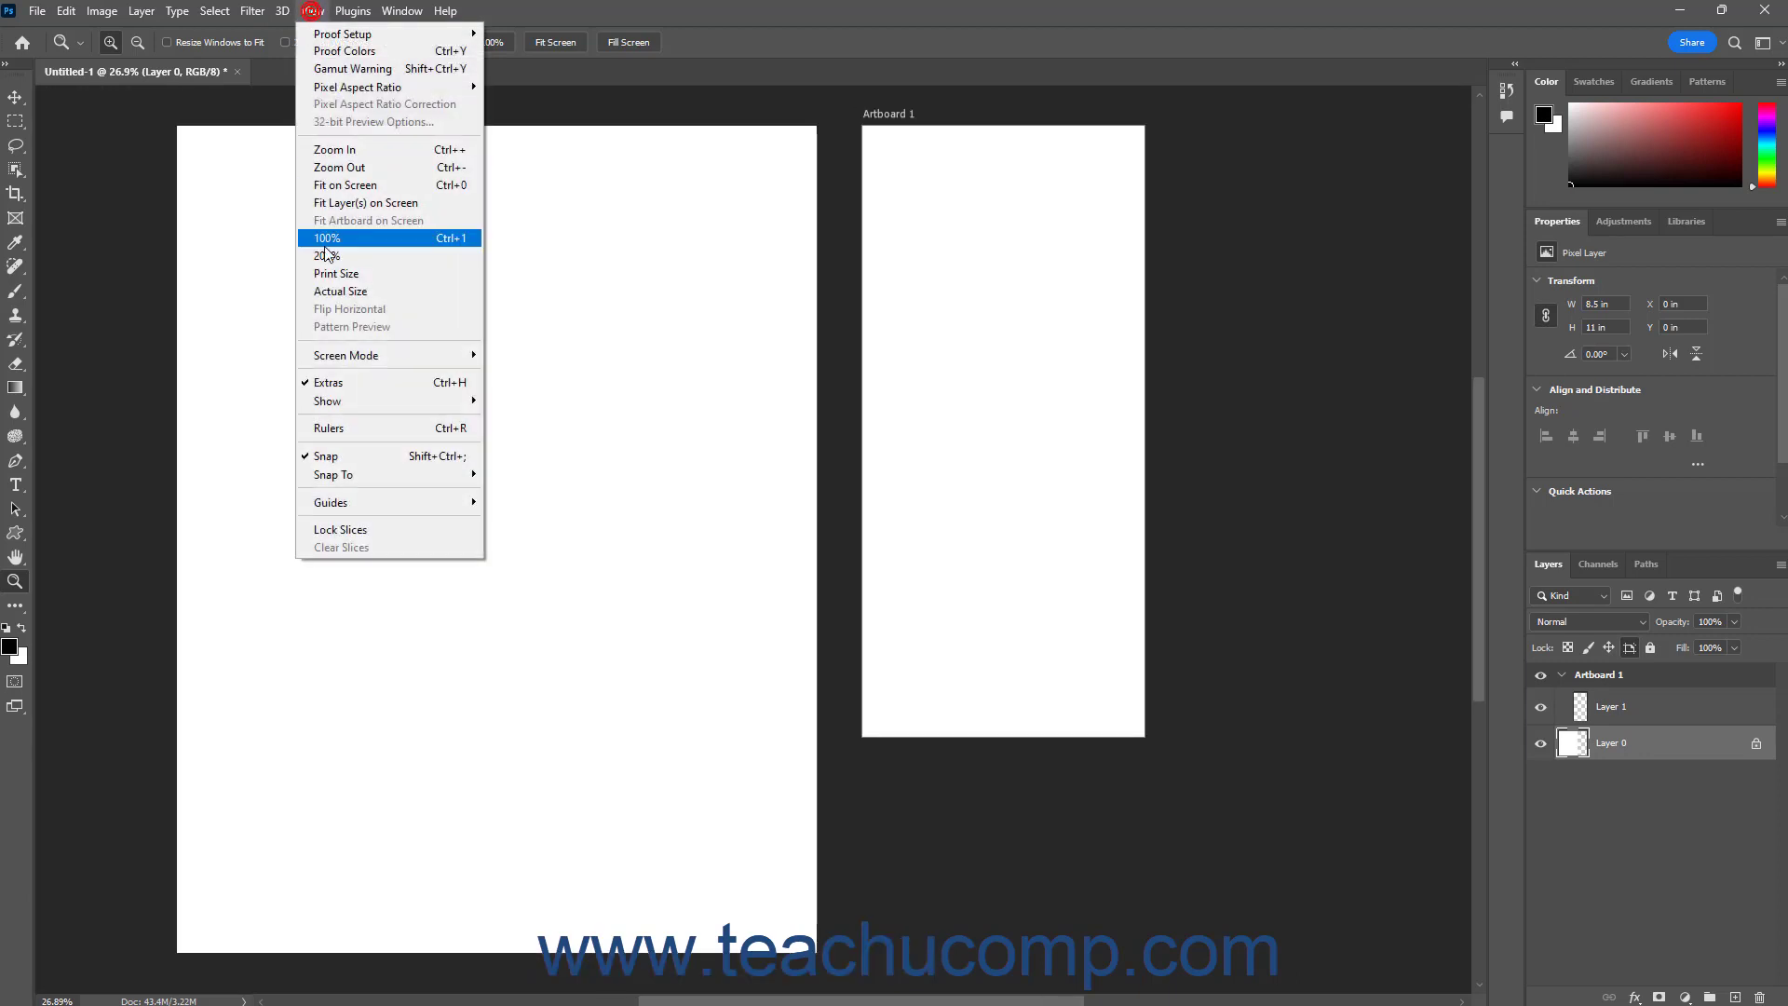
click(350, 430)
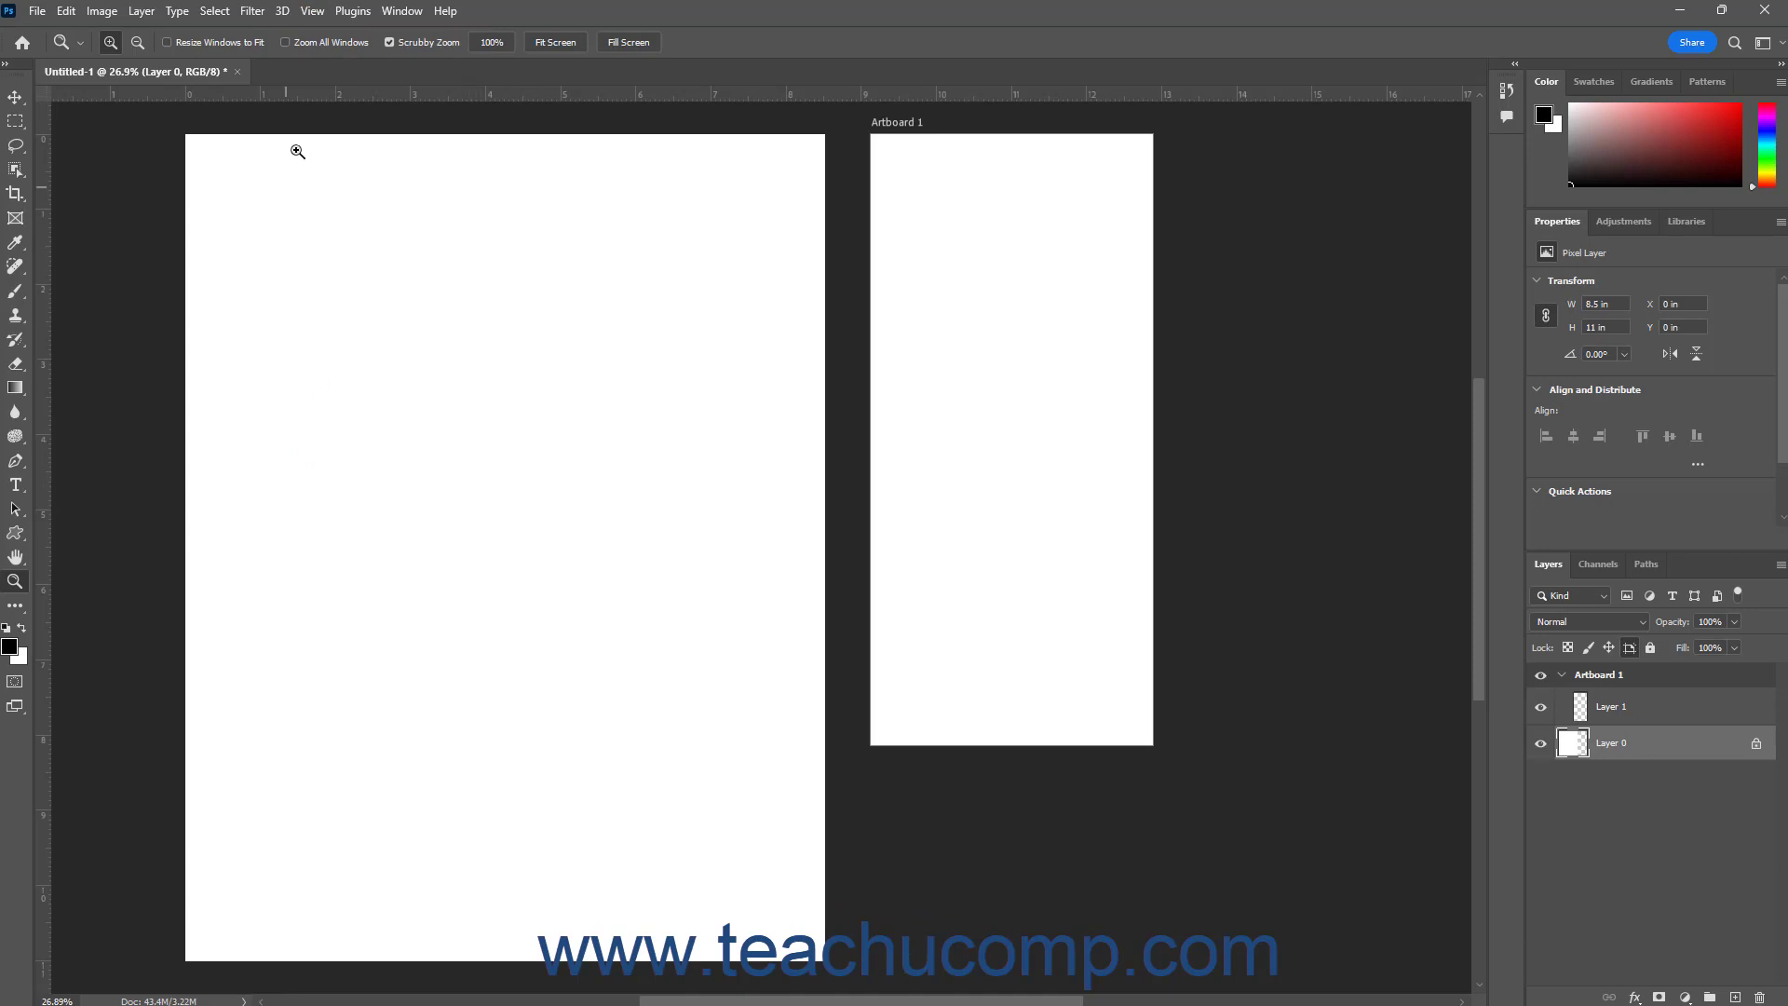
Create a new horizontal guide at 10 in with the cyan guide colour
click(315, 11)
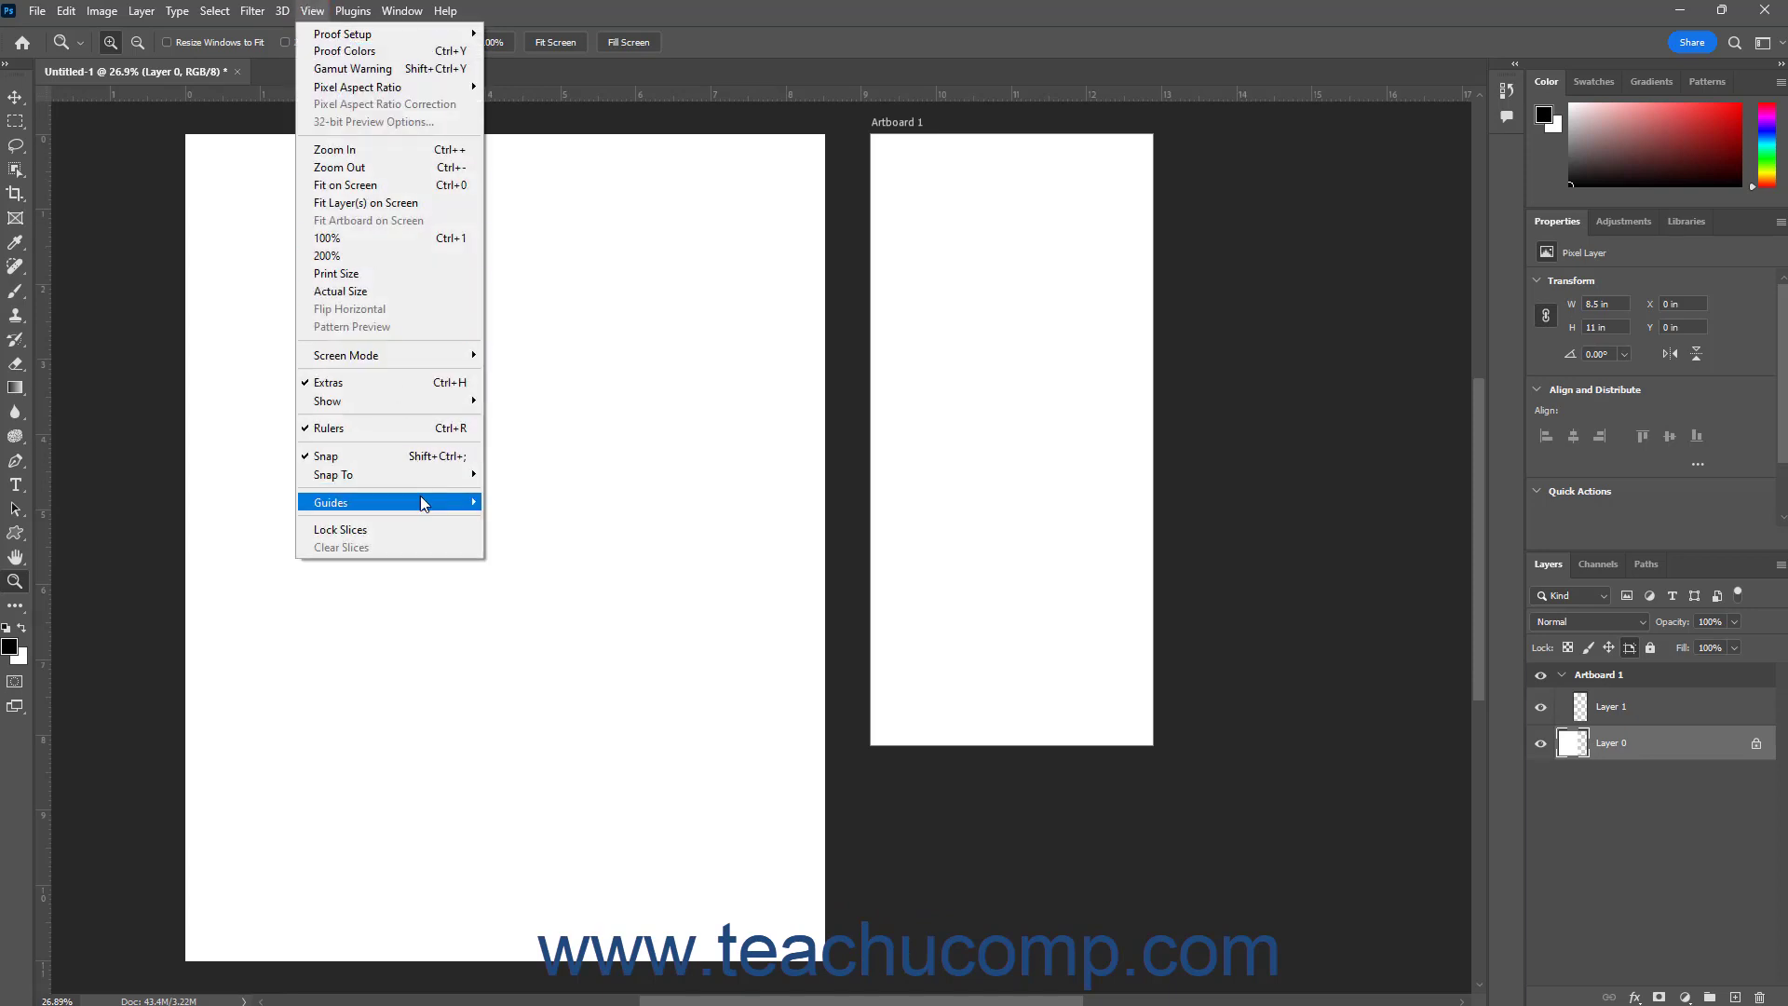
mouse_move(421, 500)
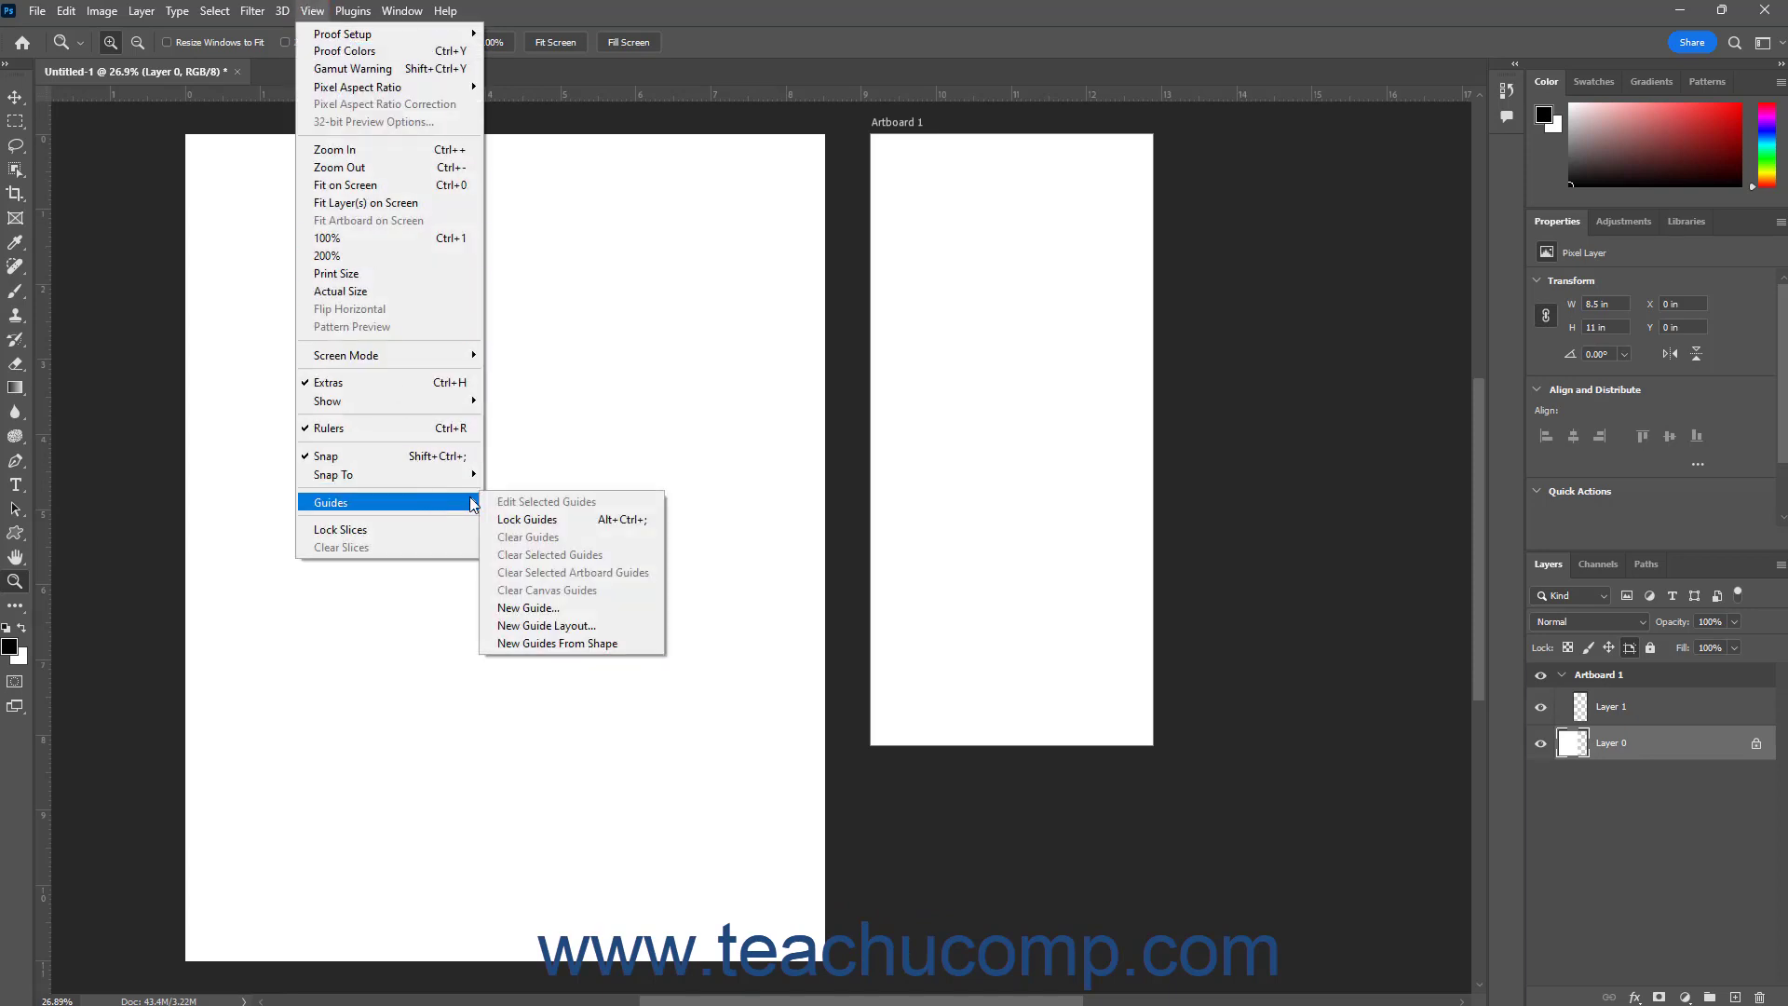
click(537, 610)
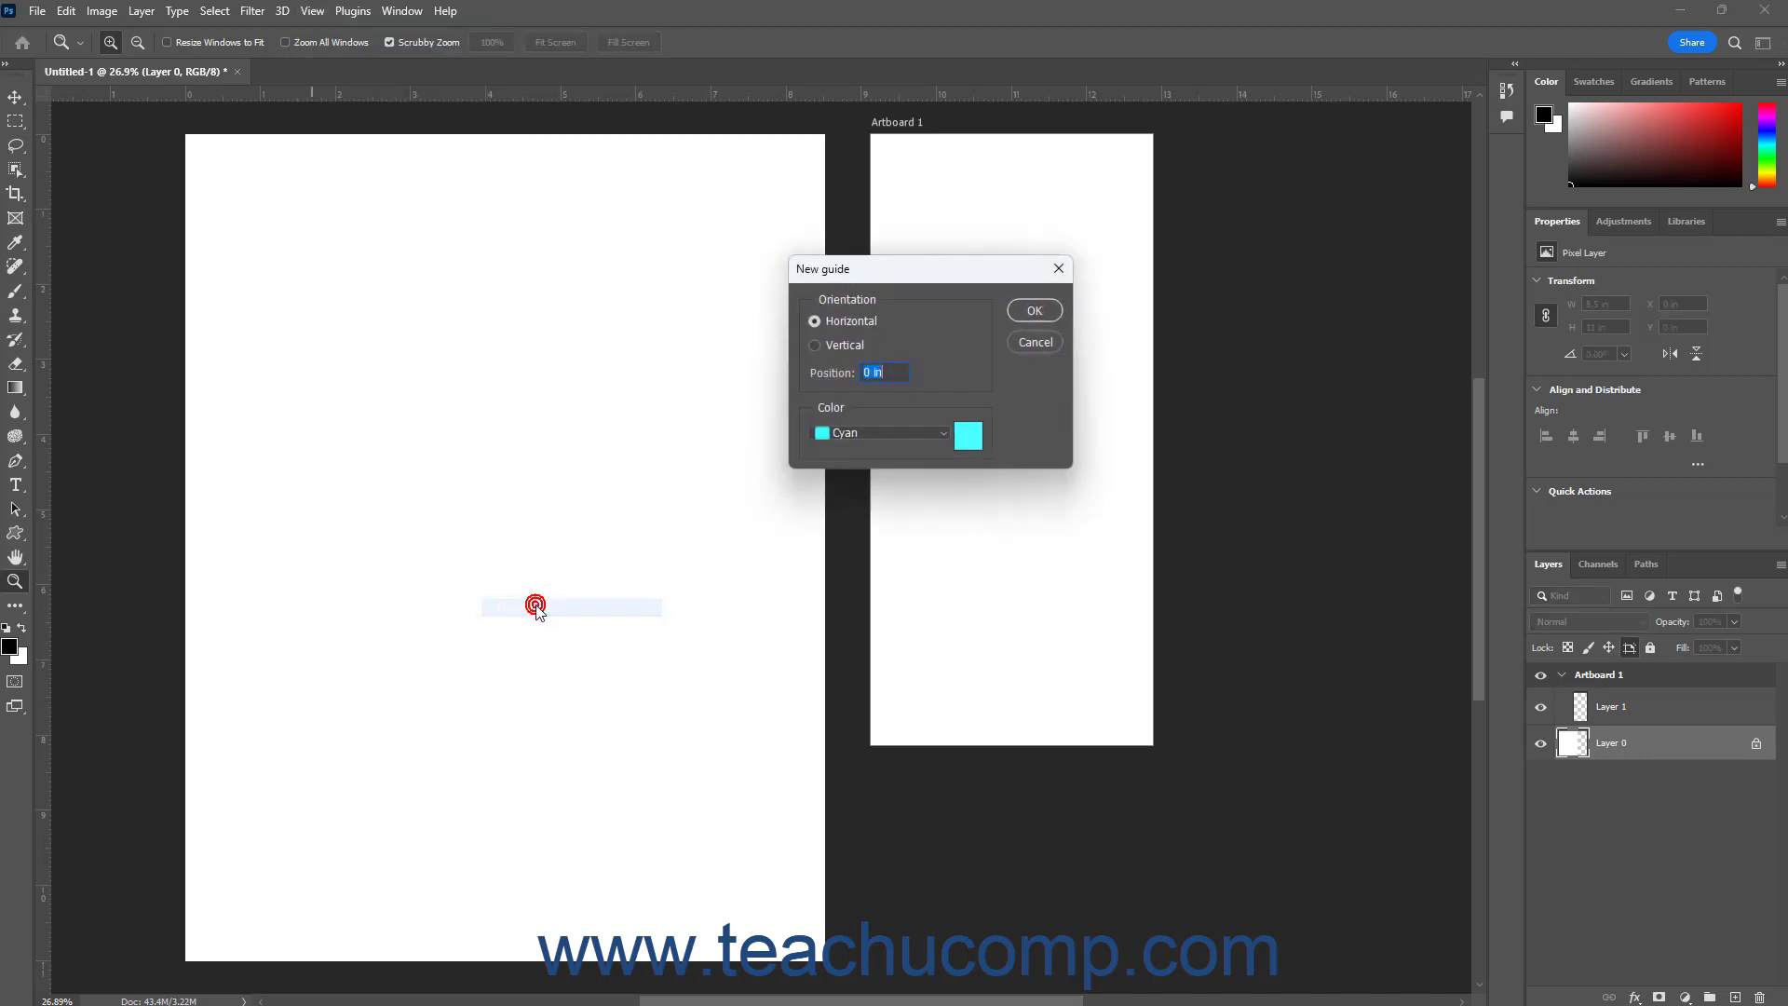
click(846, 346)
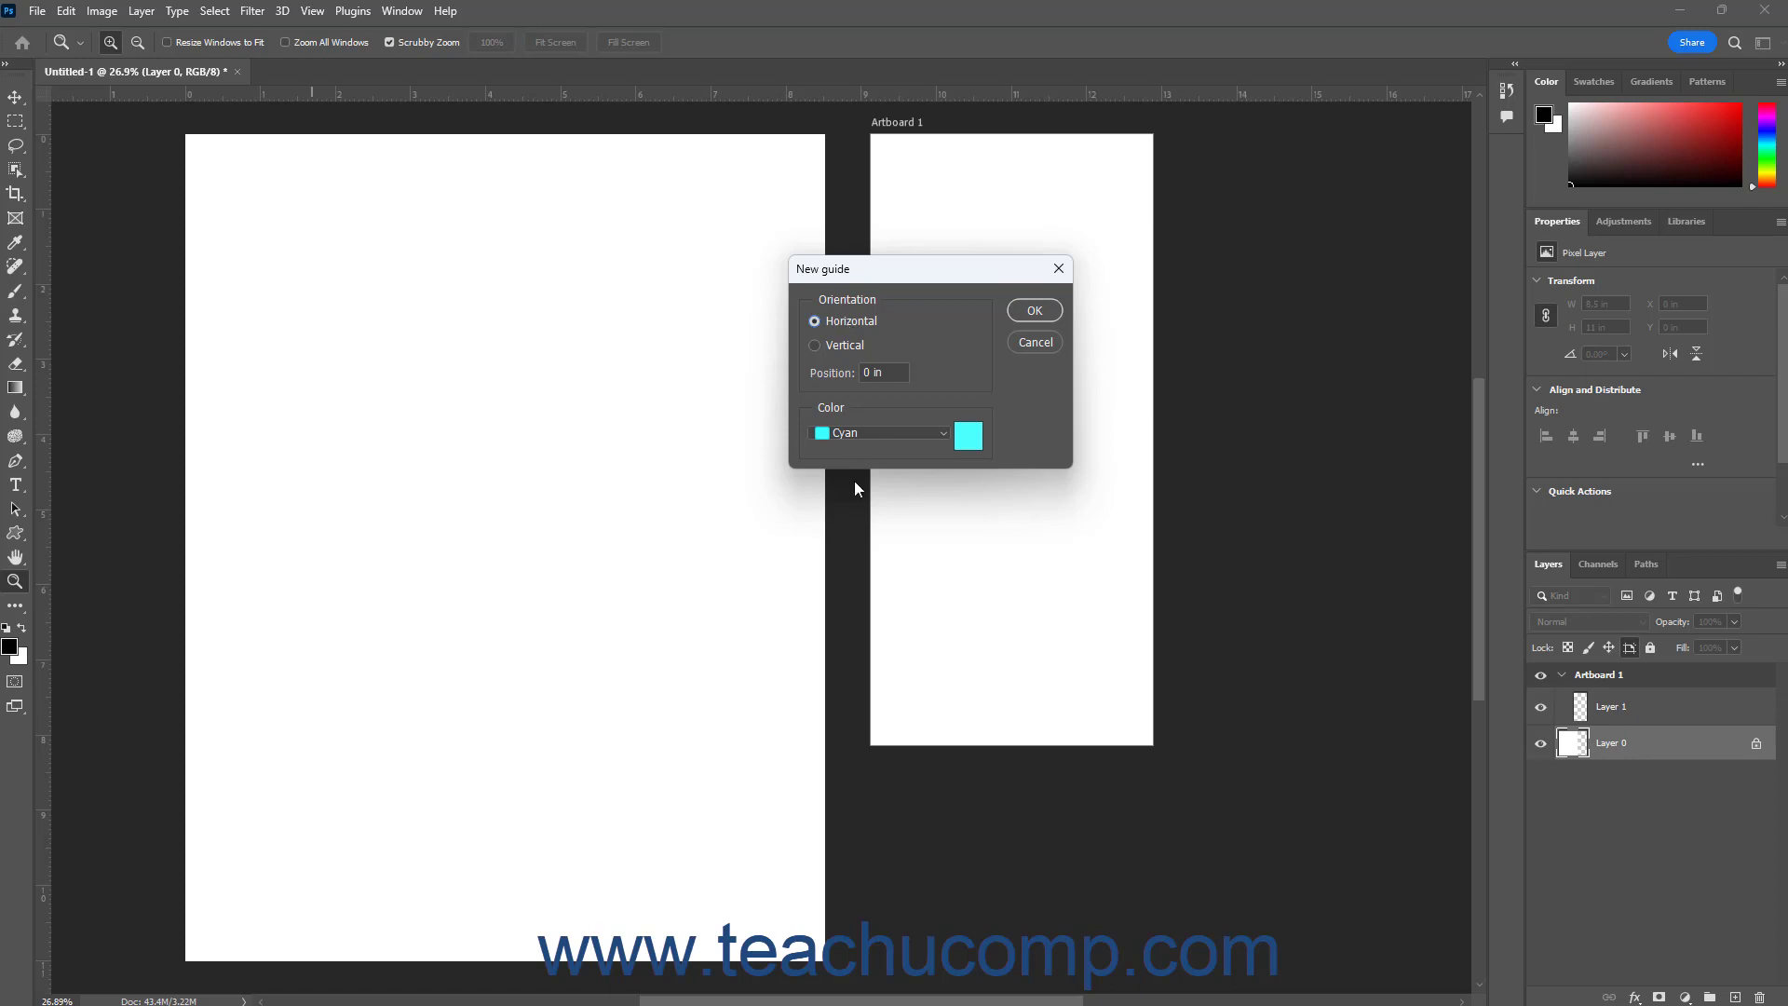
click(866, 373)
text(1)
click(944, 436)
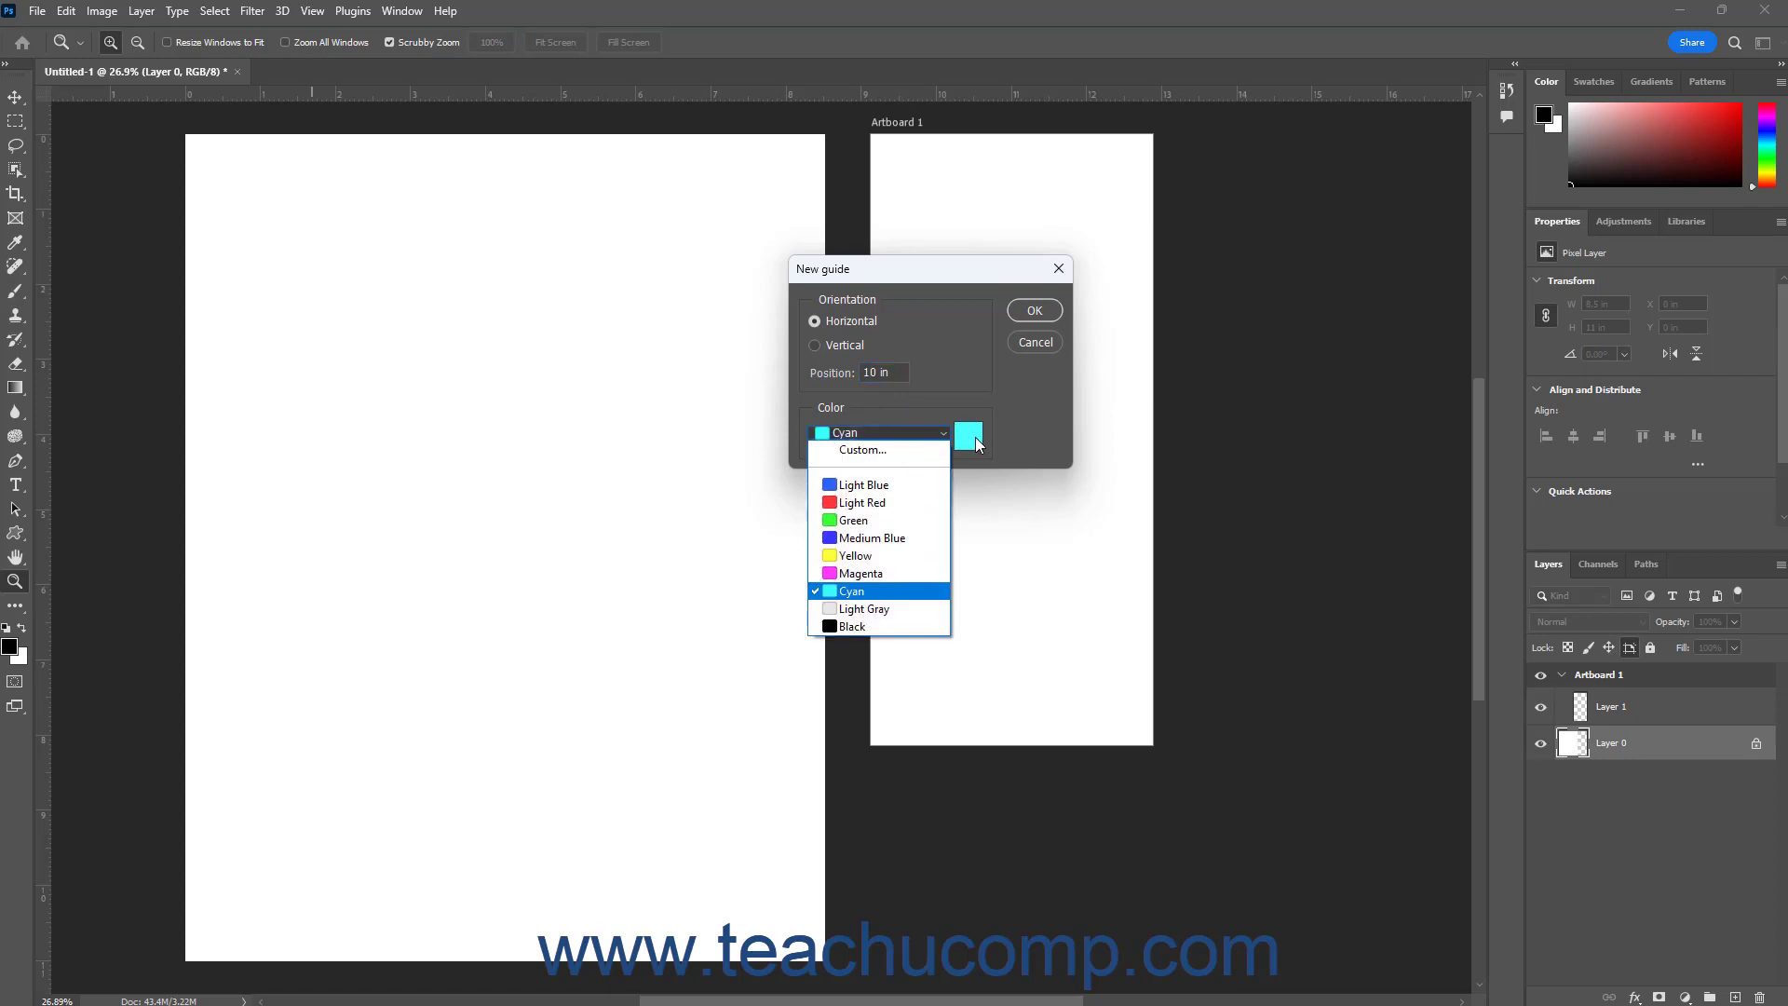
click(975, 443)
click(975, 442)
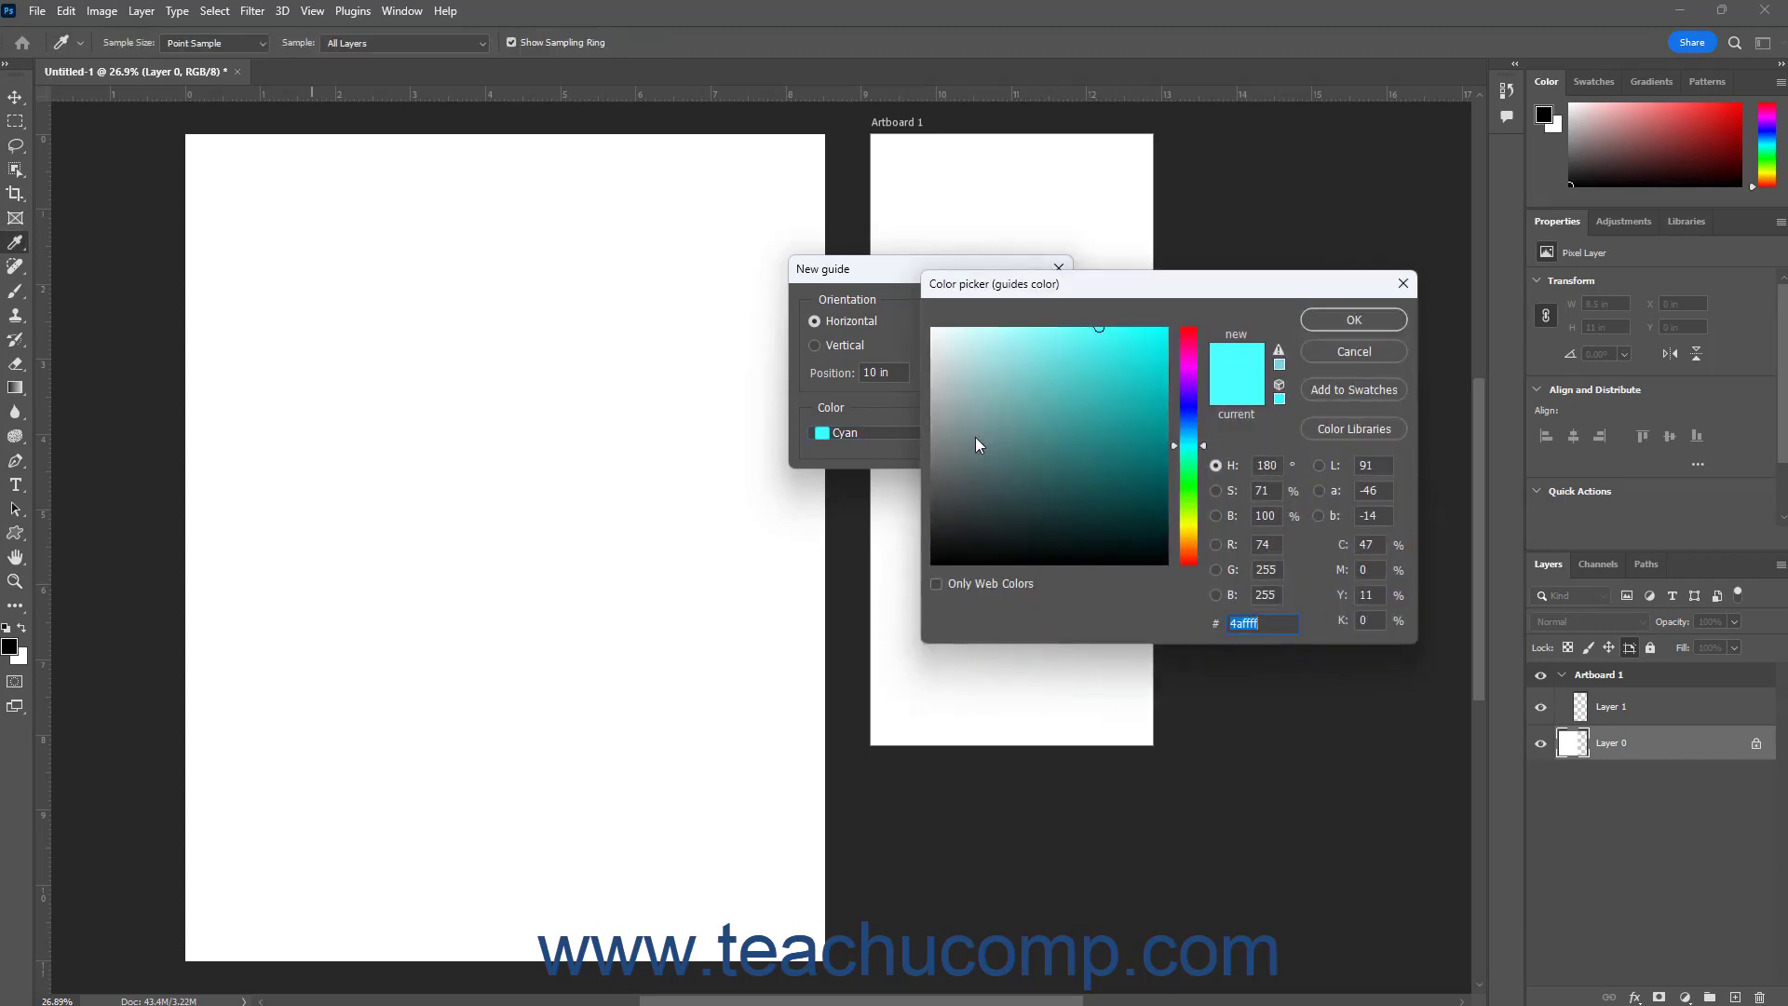
click(1333, 352)
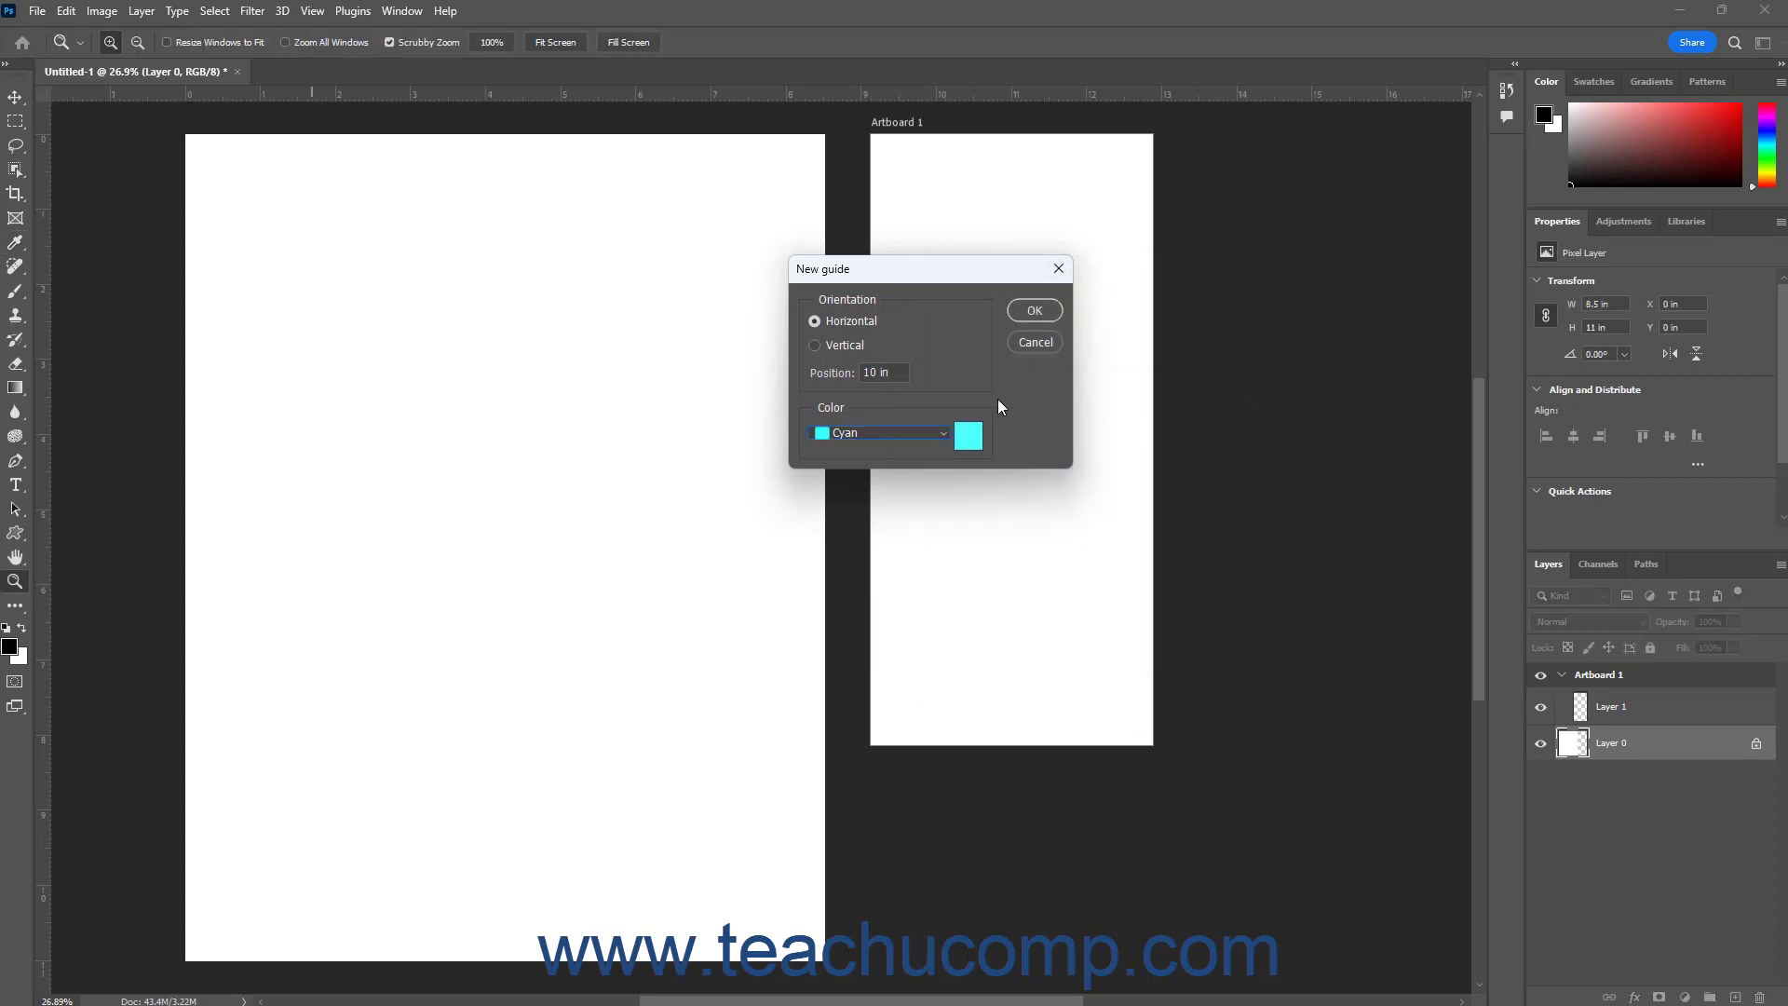
click(1031, 316)
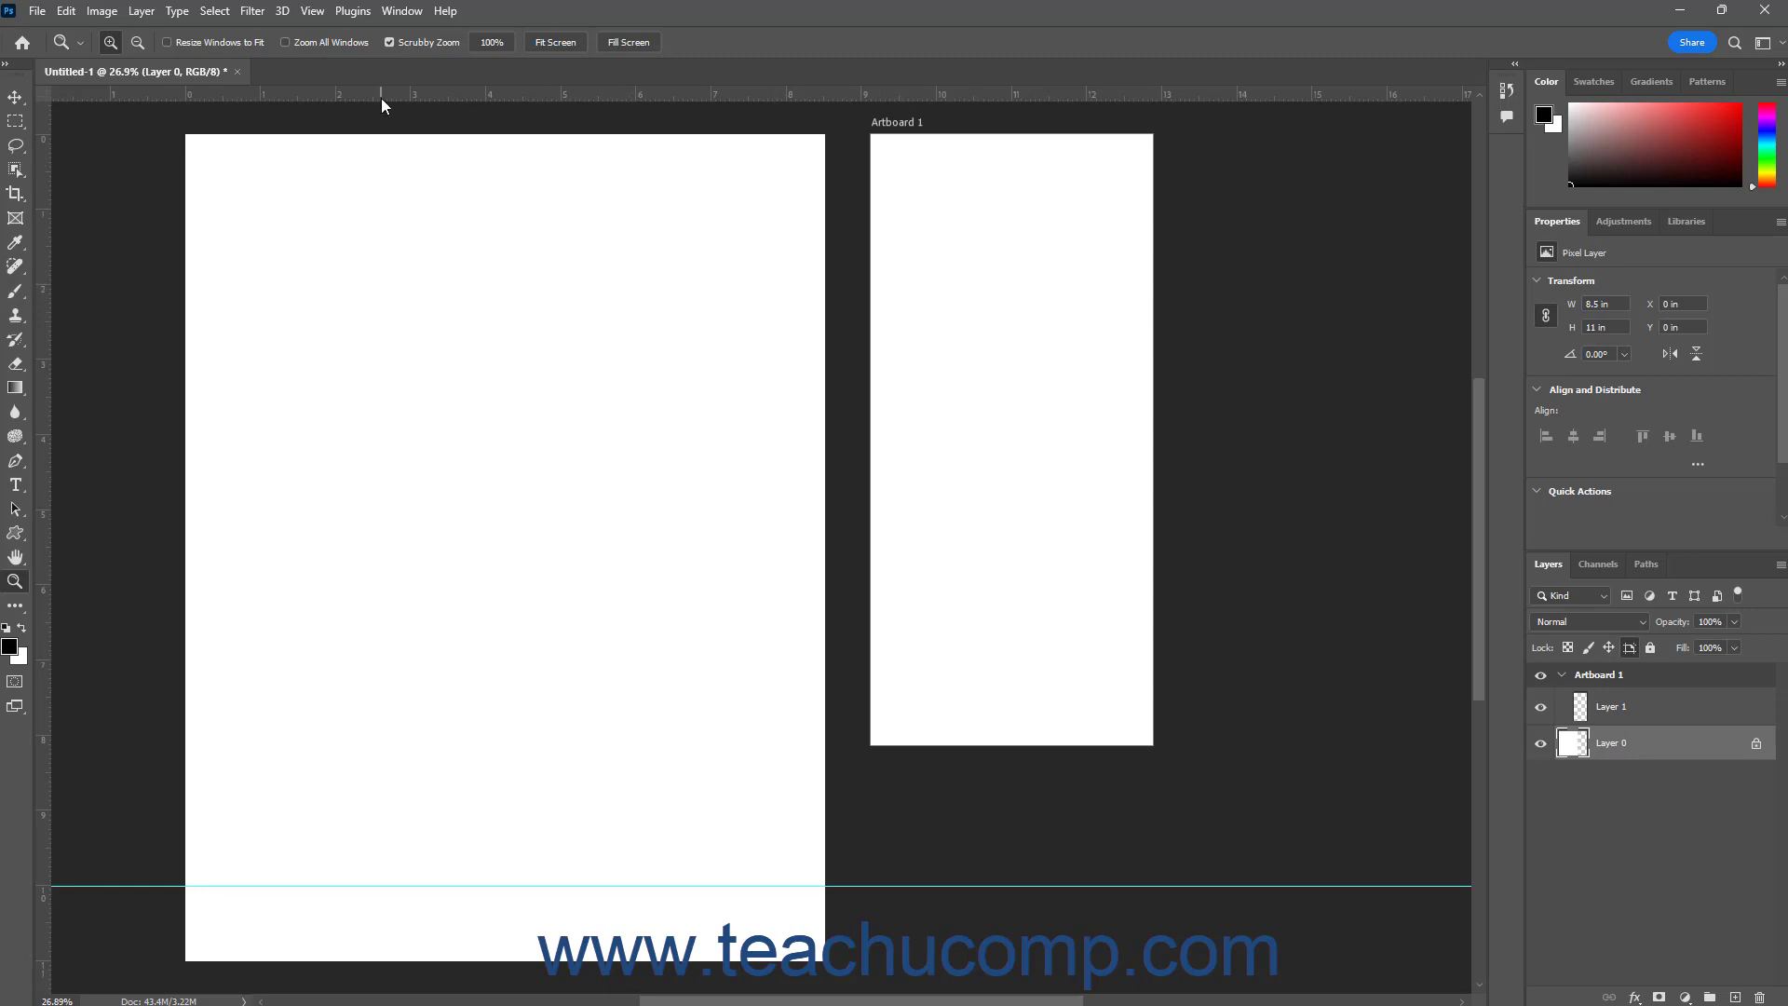
Pull guides from the rulers onto the large page: a horizontal one at about 1 in and vertical ones at about 7.5 in and 1 in
drag(382, 98, 365, 209)
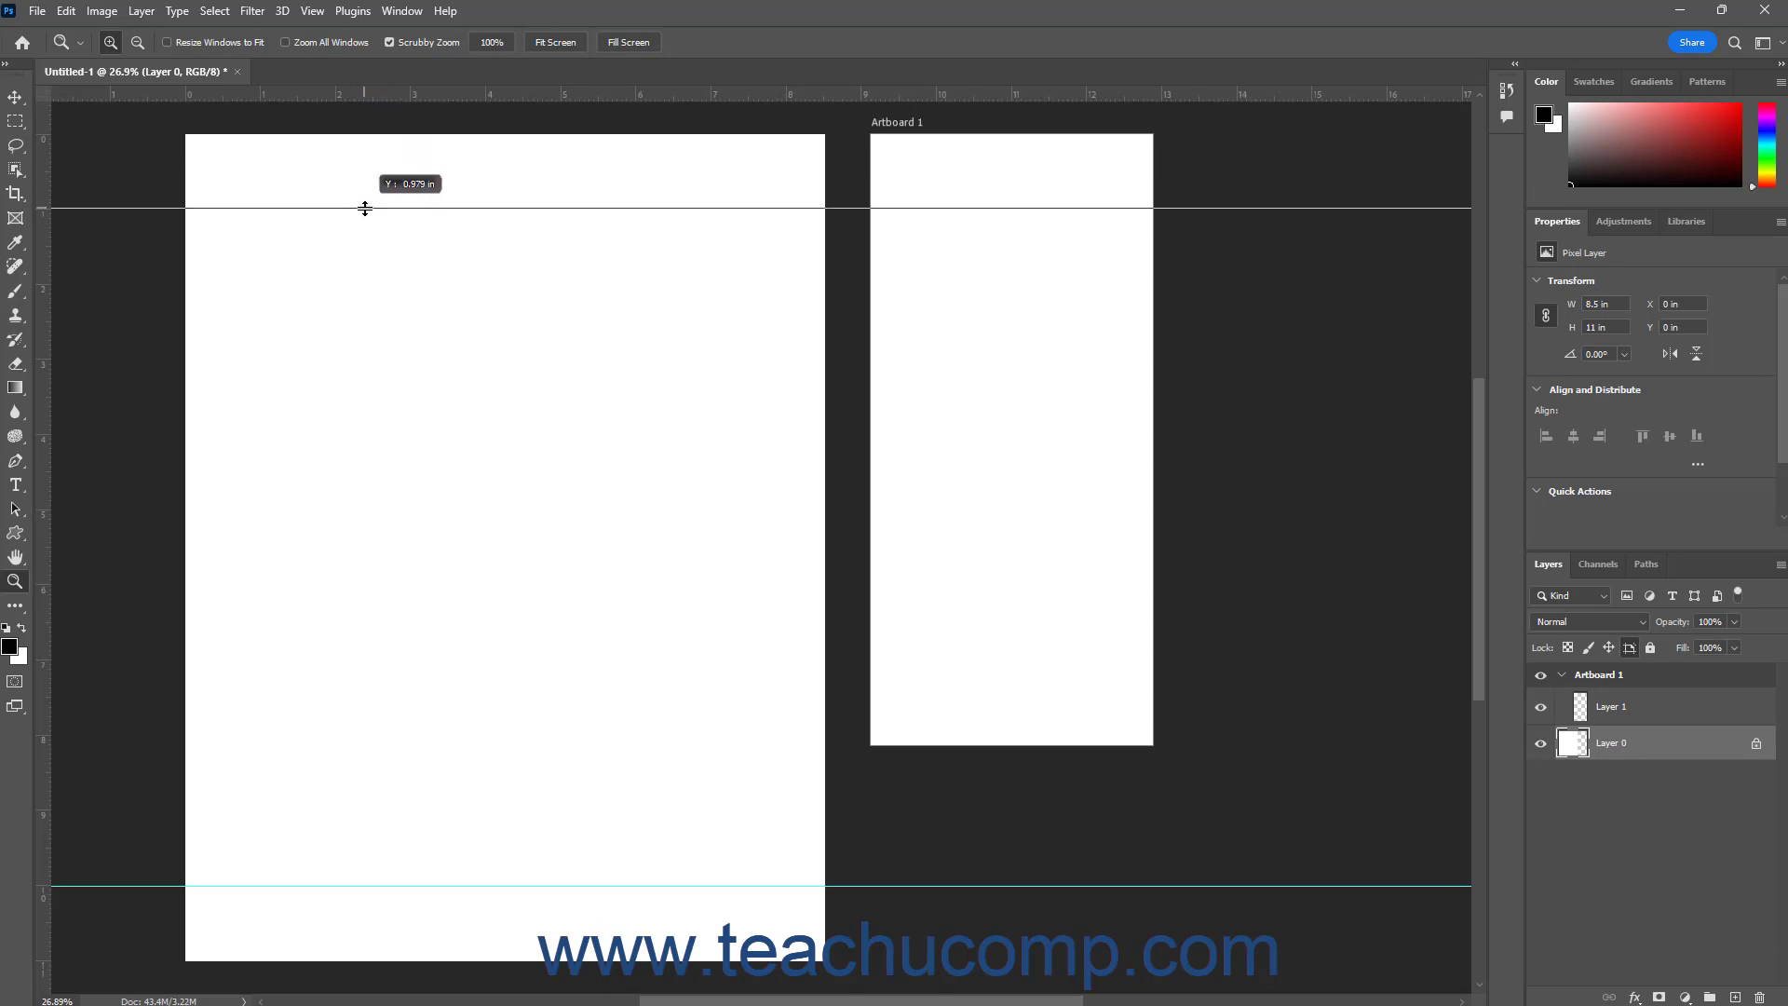
drag(365, 209, 365, 208)
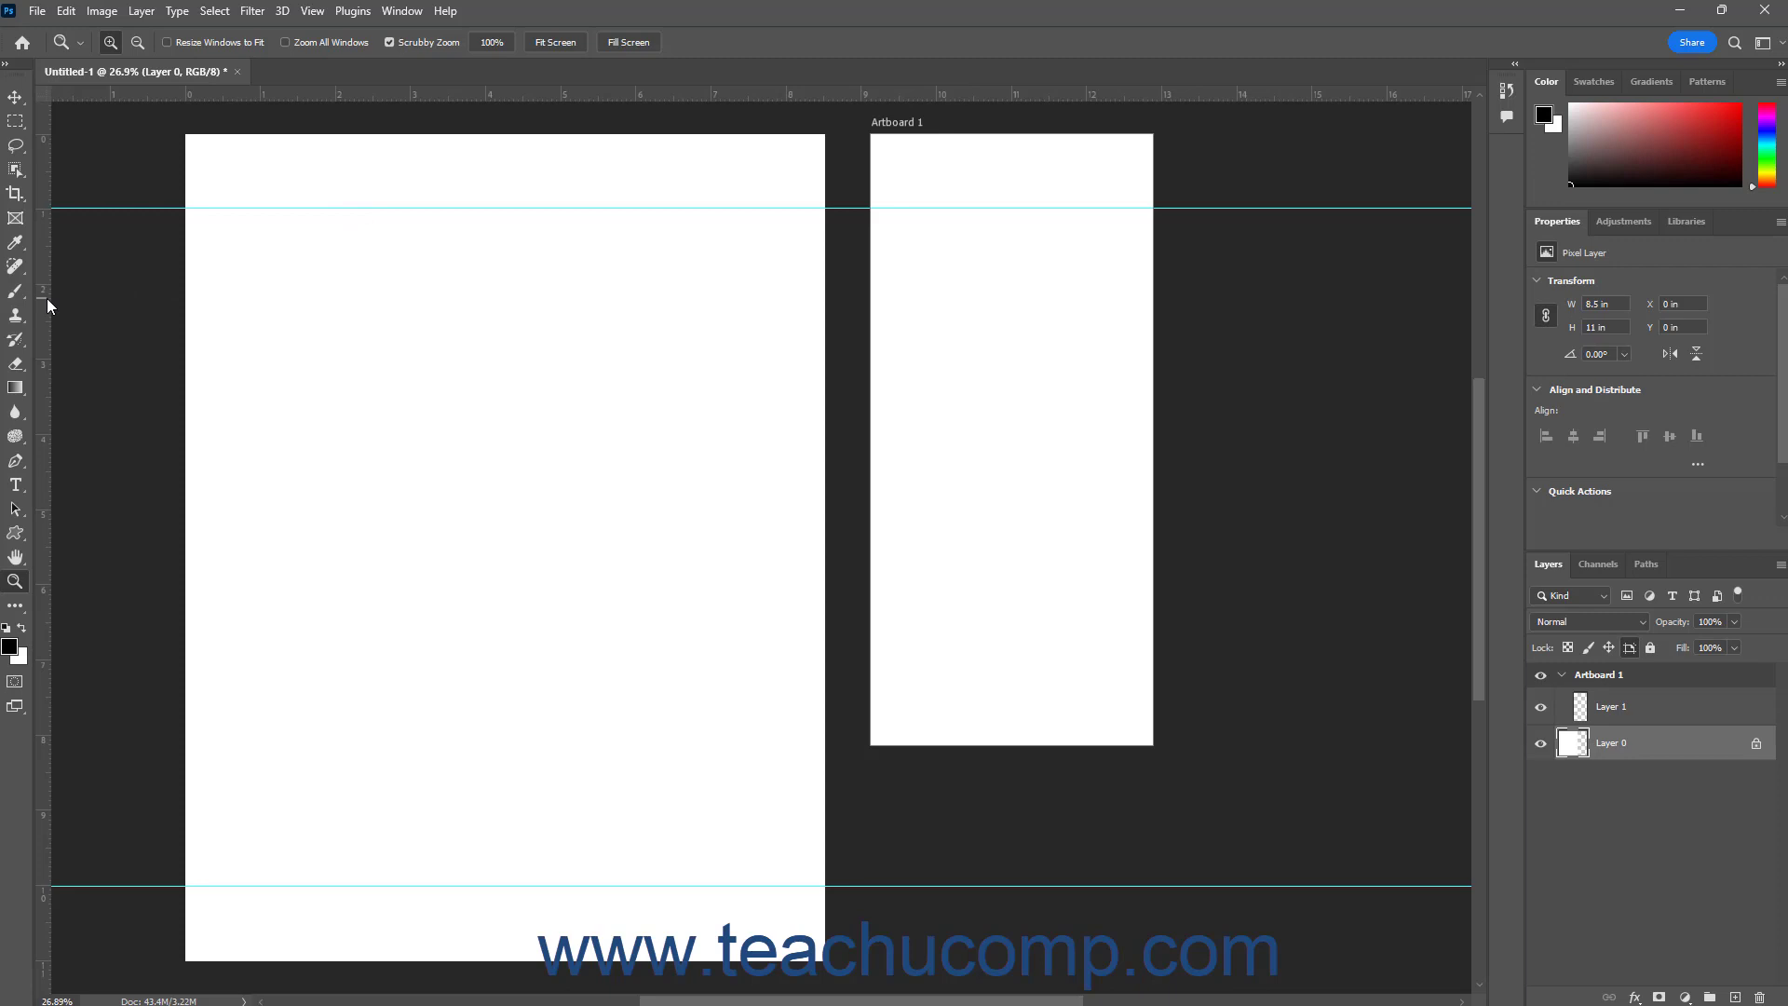
drag(47, 298, 747, 335)
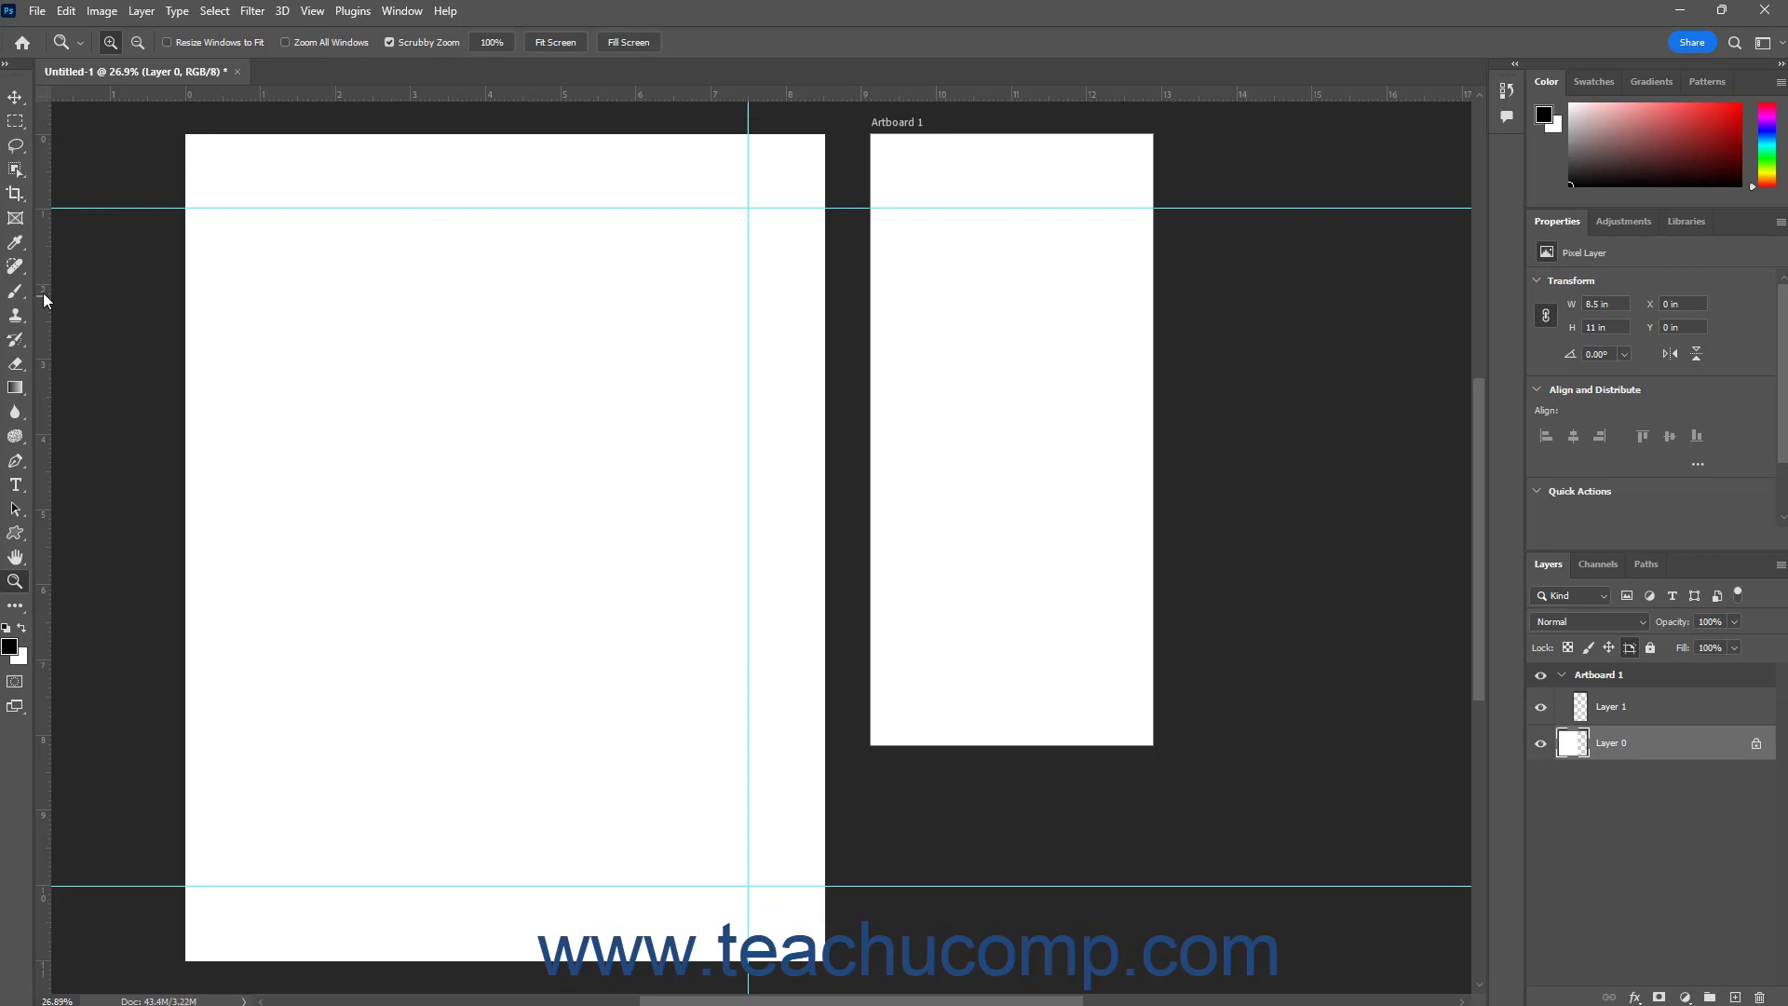
drag(43, 293, 260, 317)
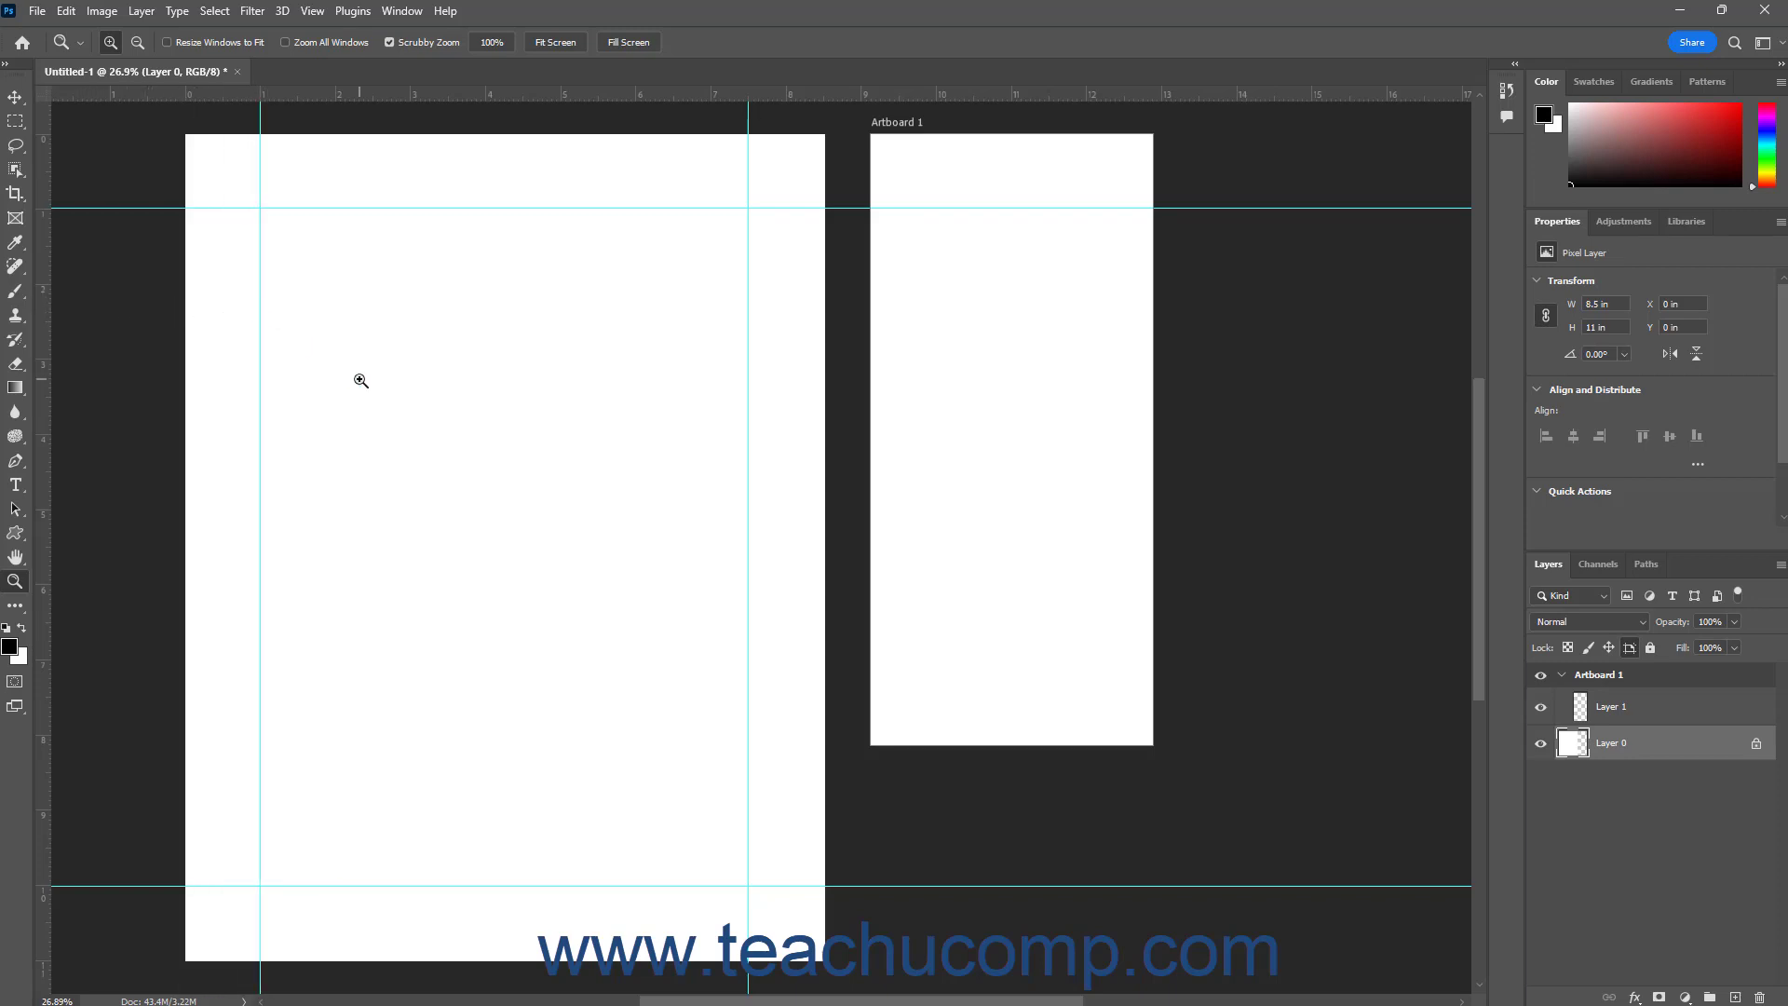
Move the upper horizontal guide down to about 3.5 in and return it to about 1 in
click(17, 99)
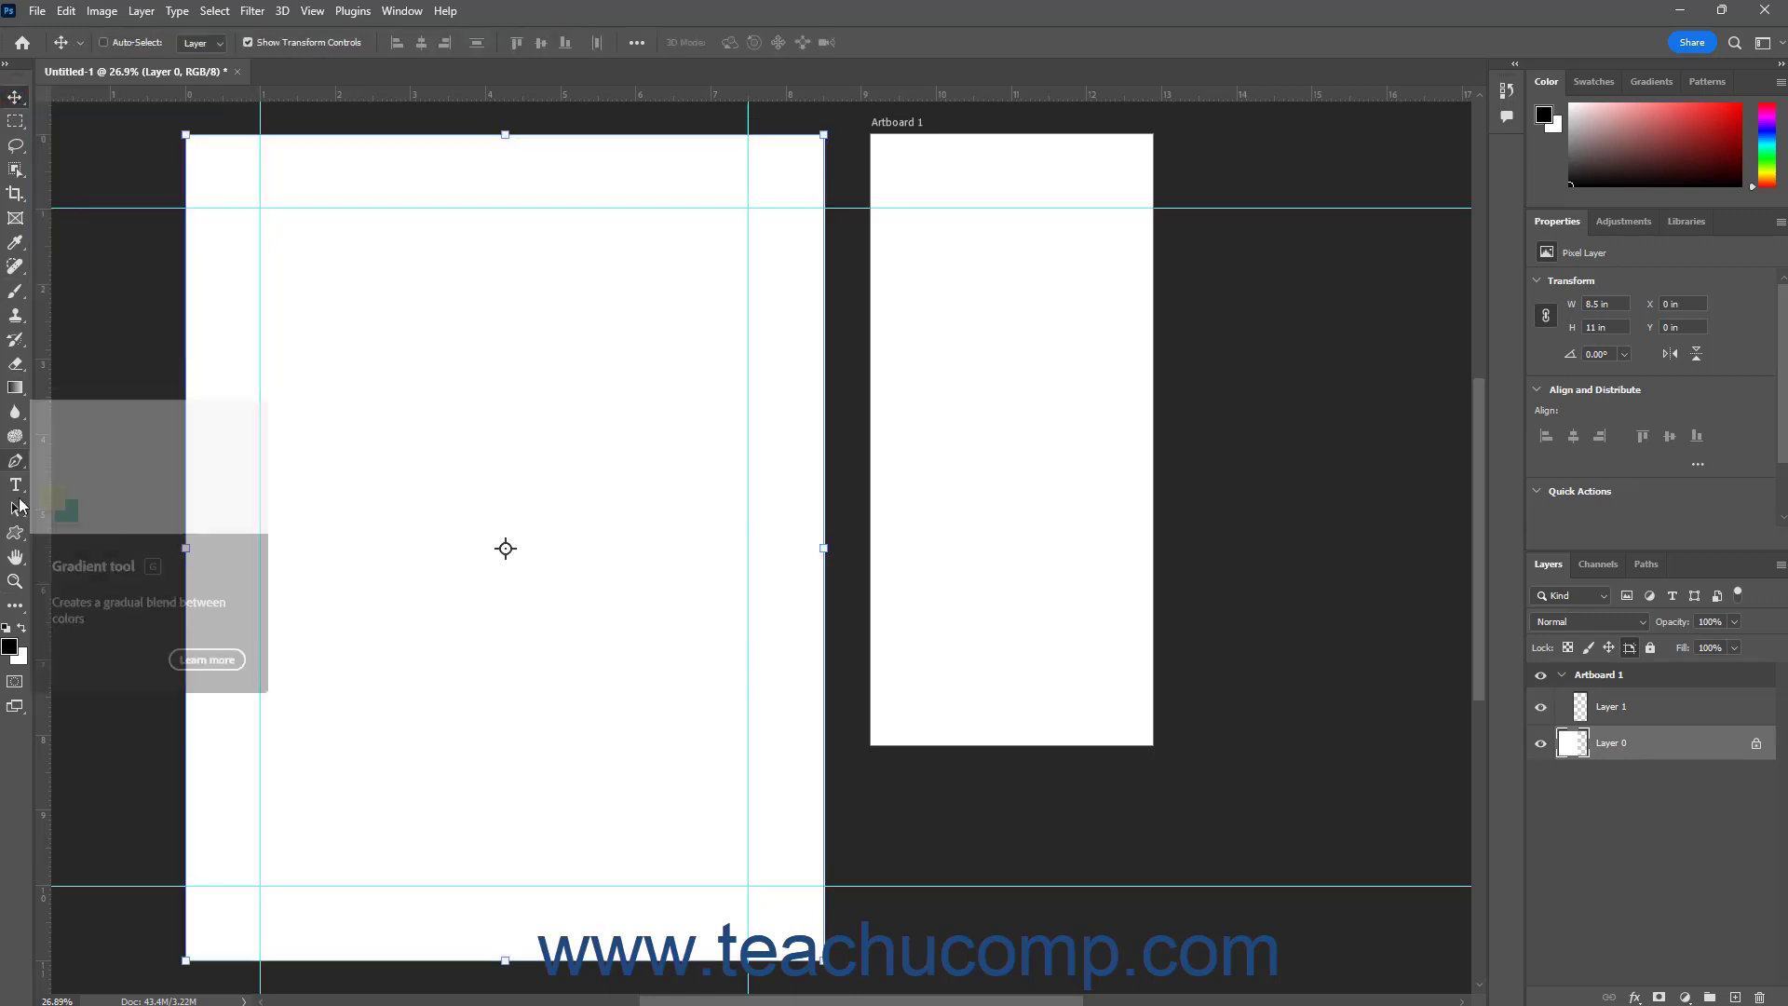
click(19, 581)
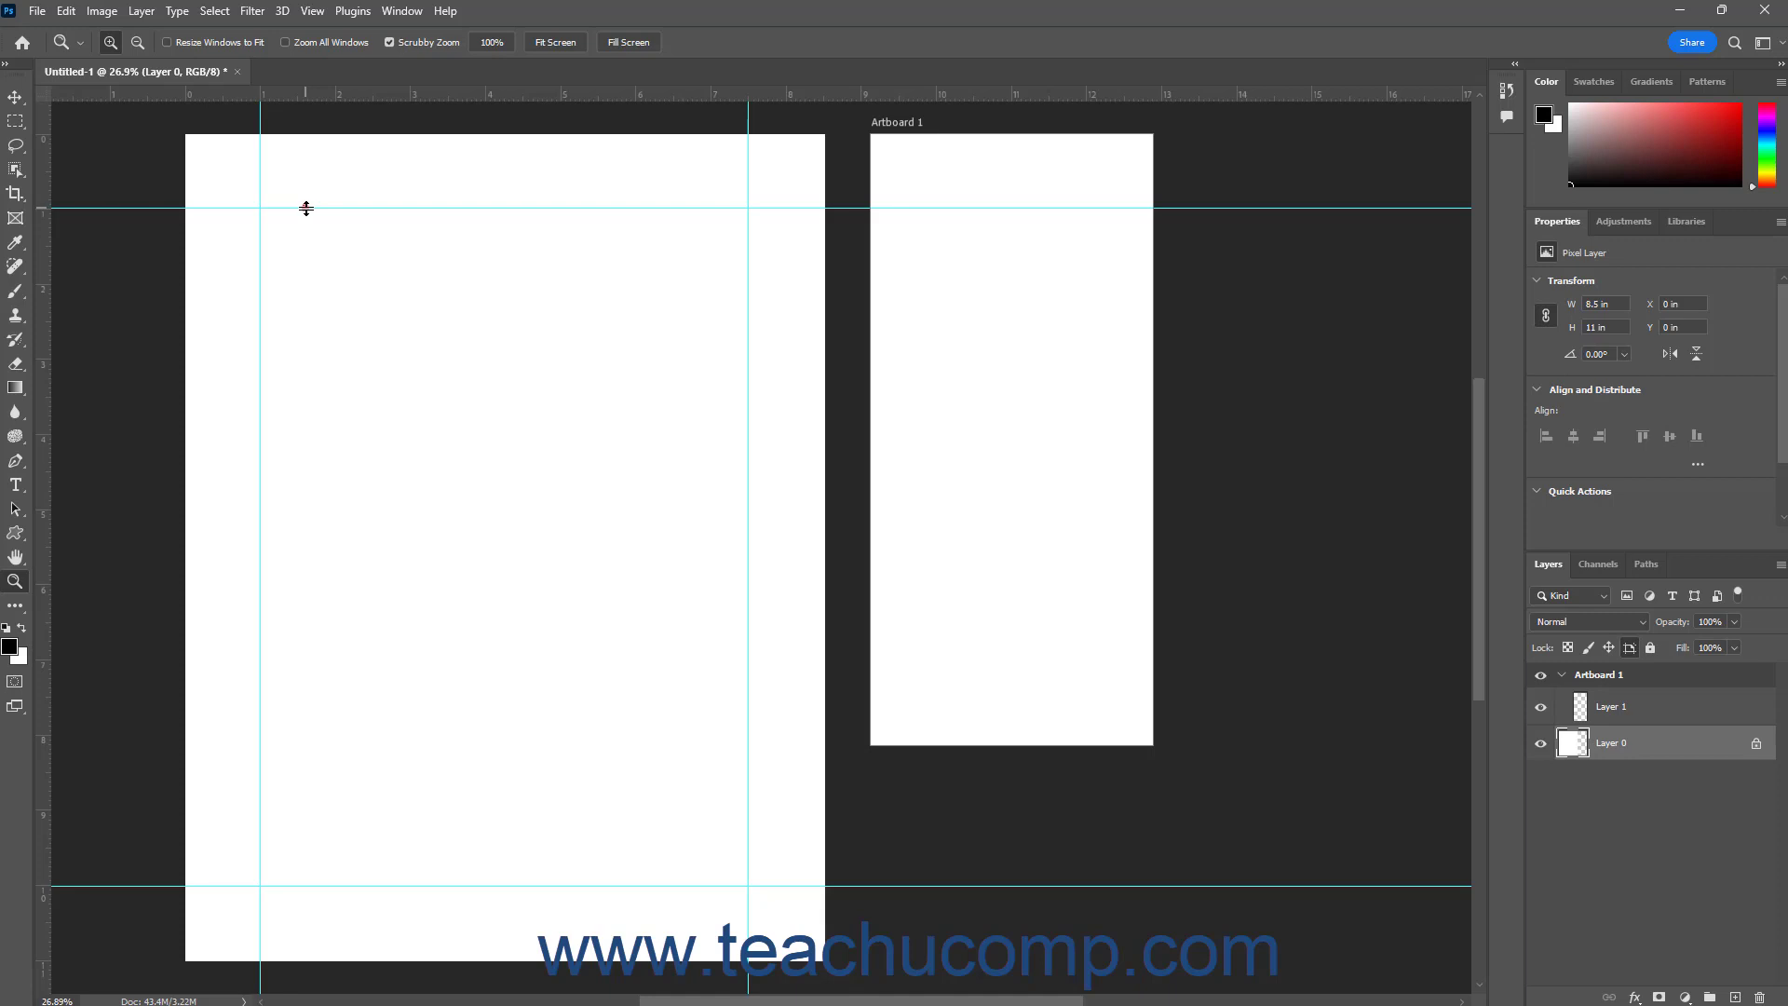
drag(307, 207, 284, 396)
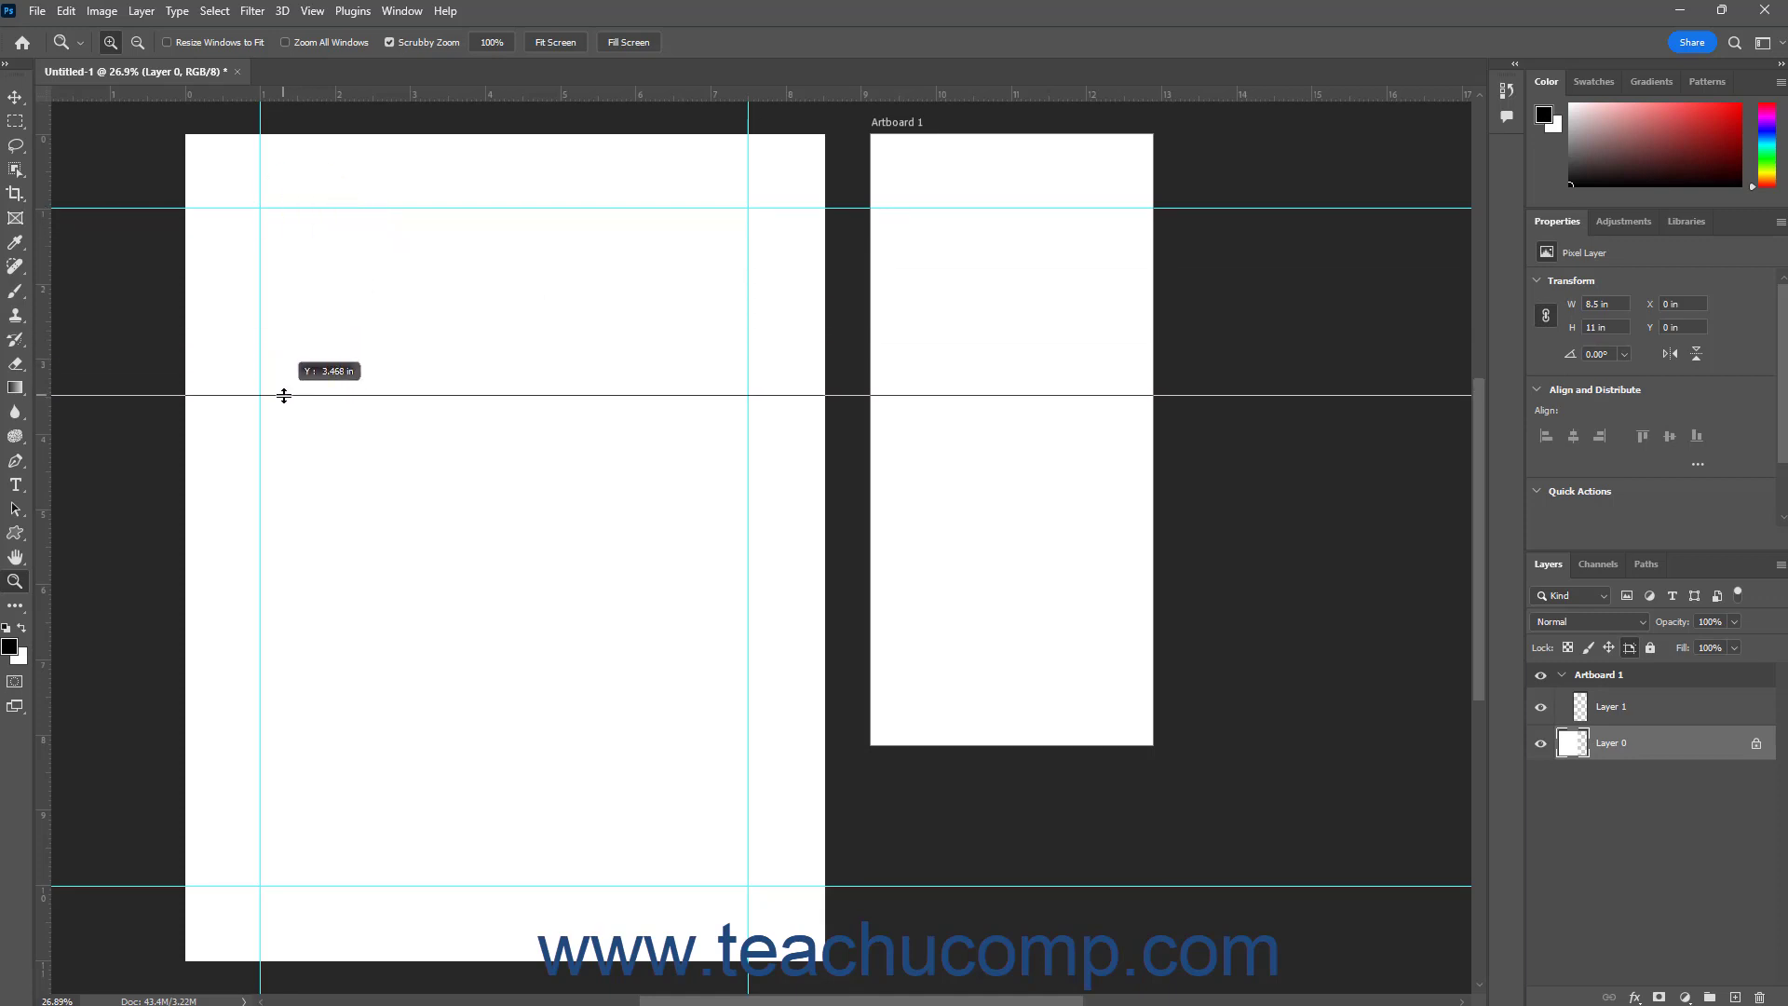
drag(284, 396, 284, 395)
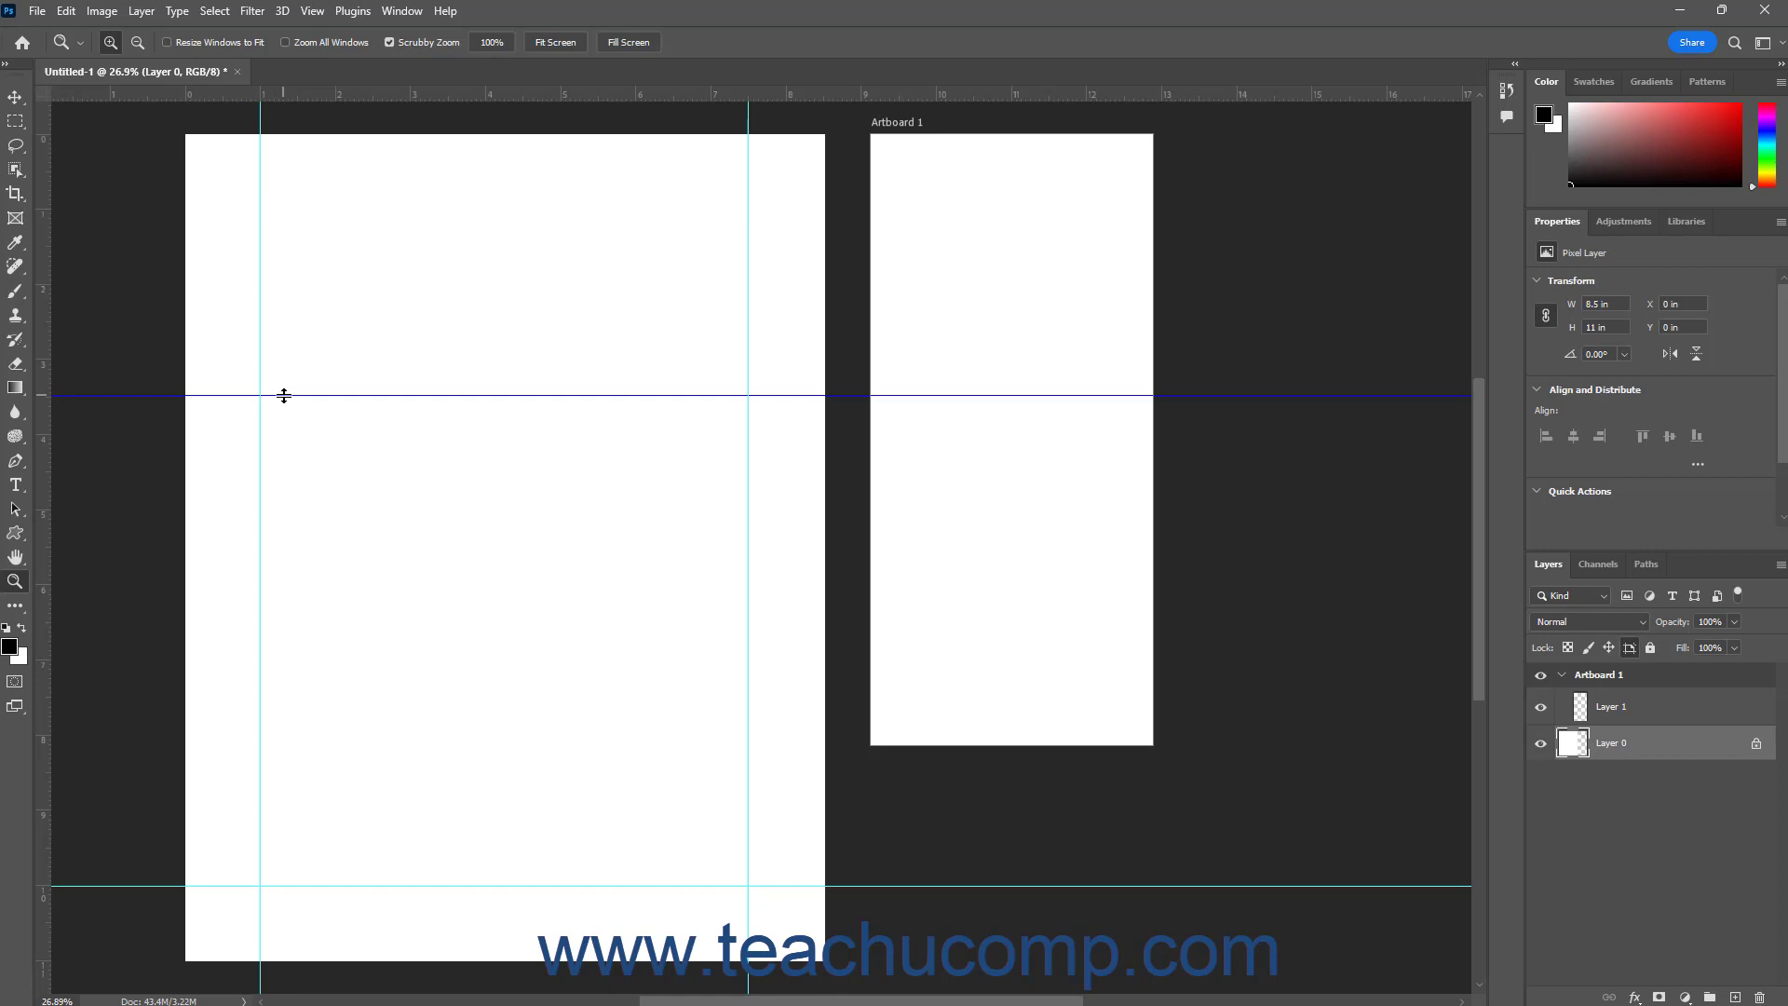
drag(284, 396, 284, 212)
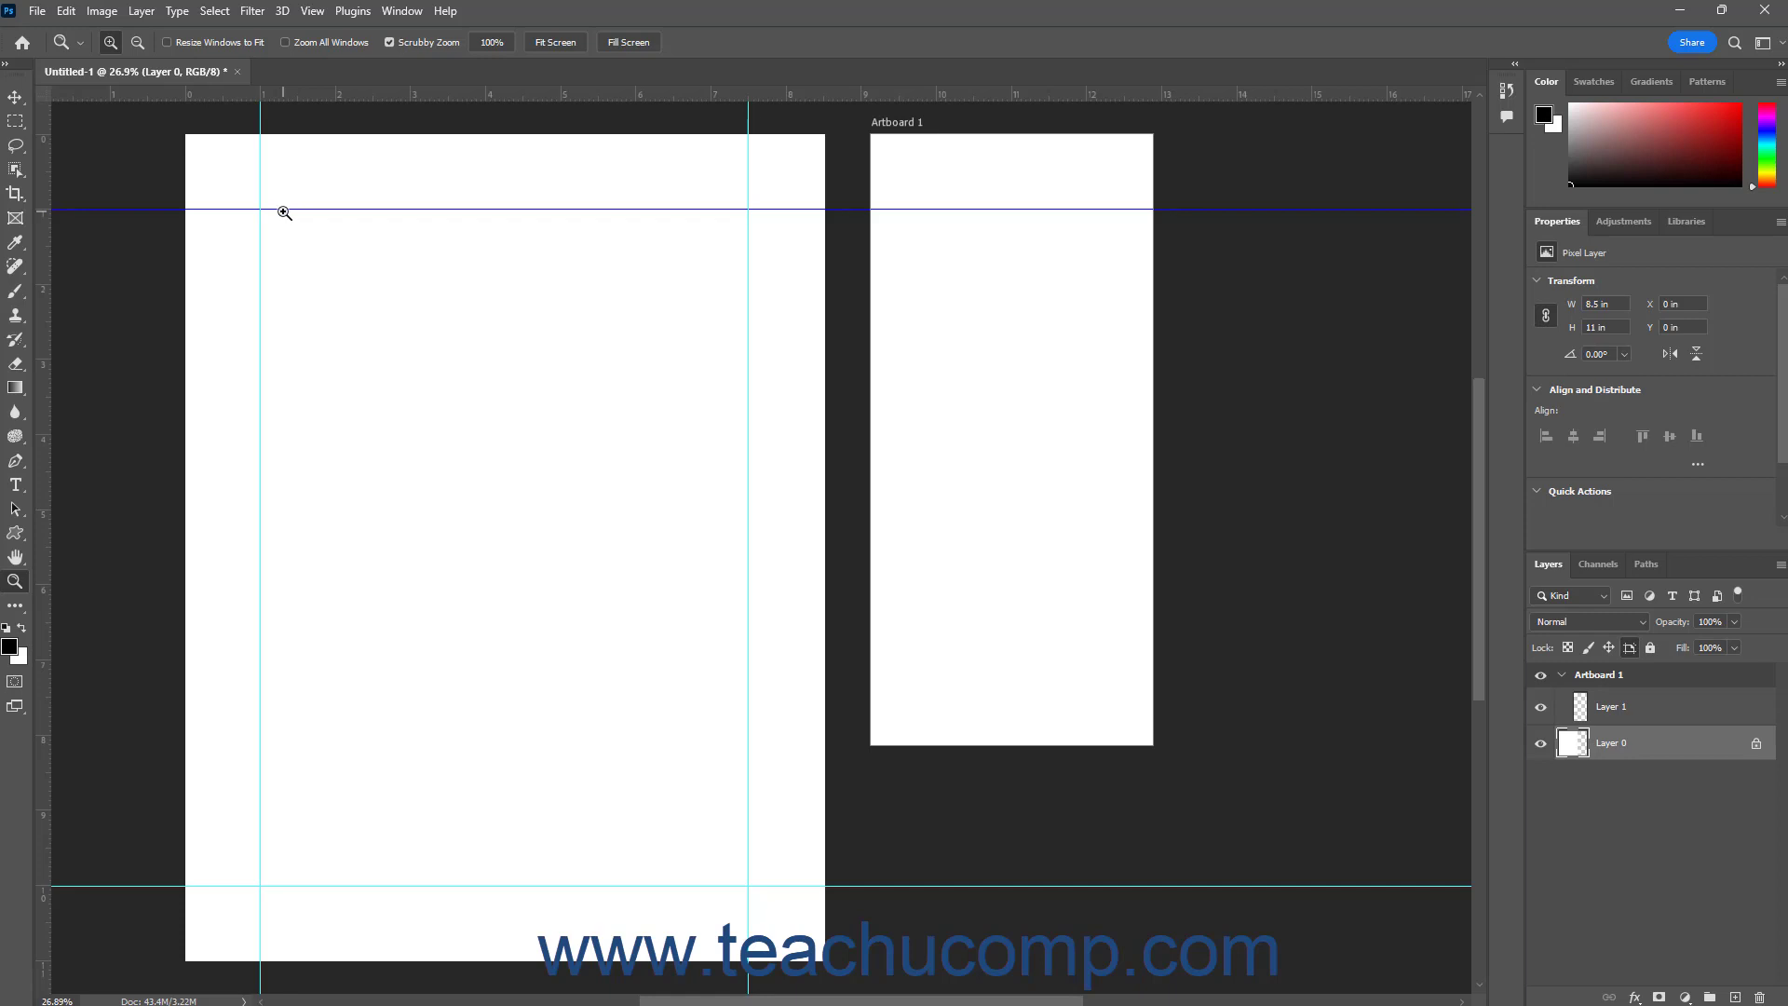
Select both vertical guides with the Move tool, shift them together until the one at 7.5 in reaches 8 in, and move them back
click(16, 97)
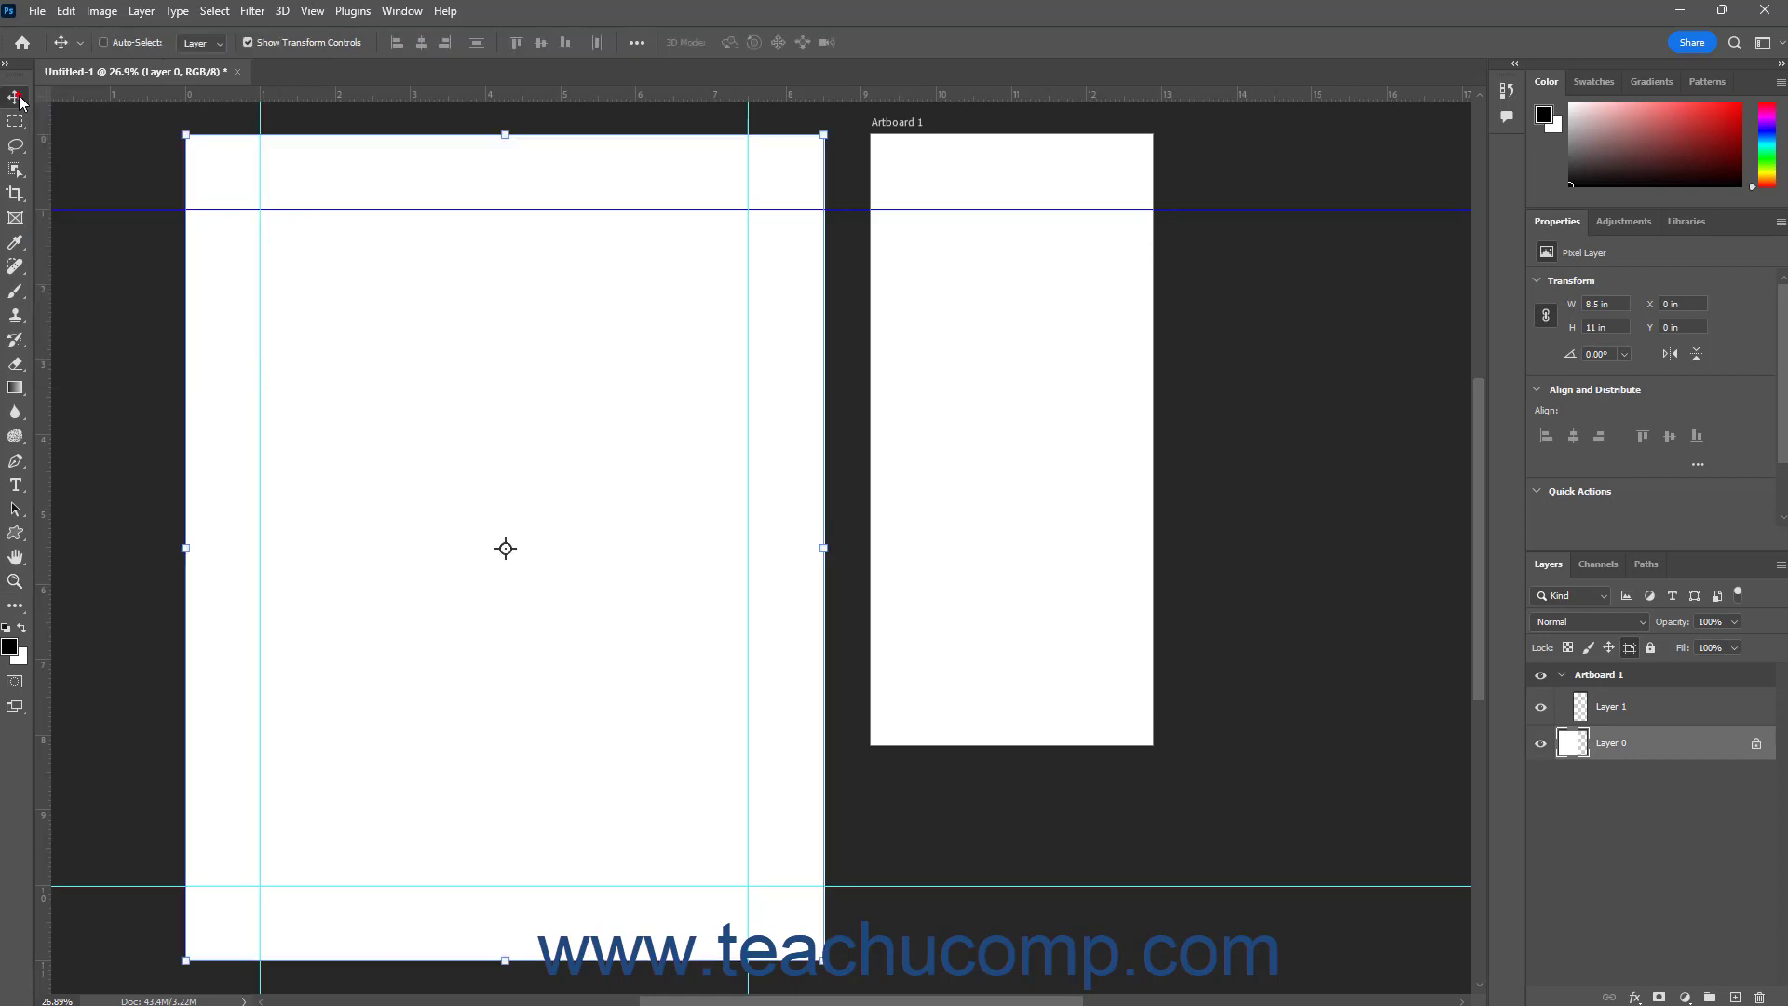
click(259, 439)
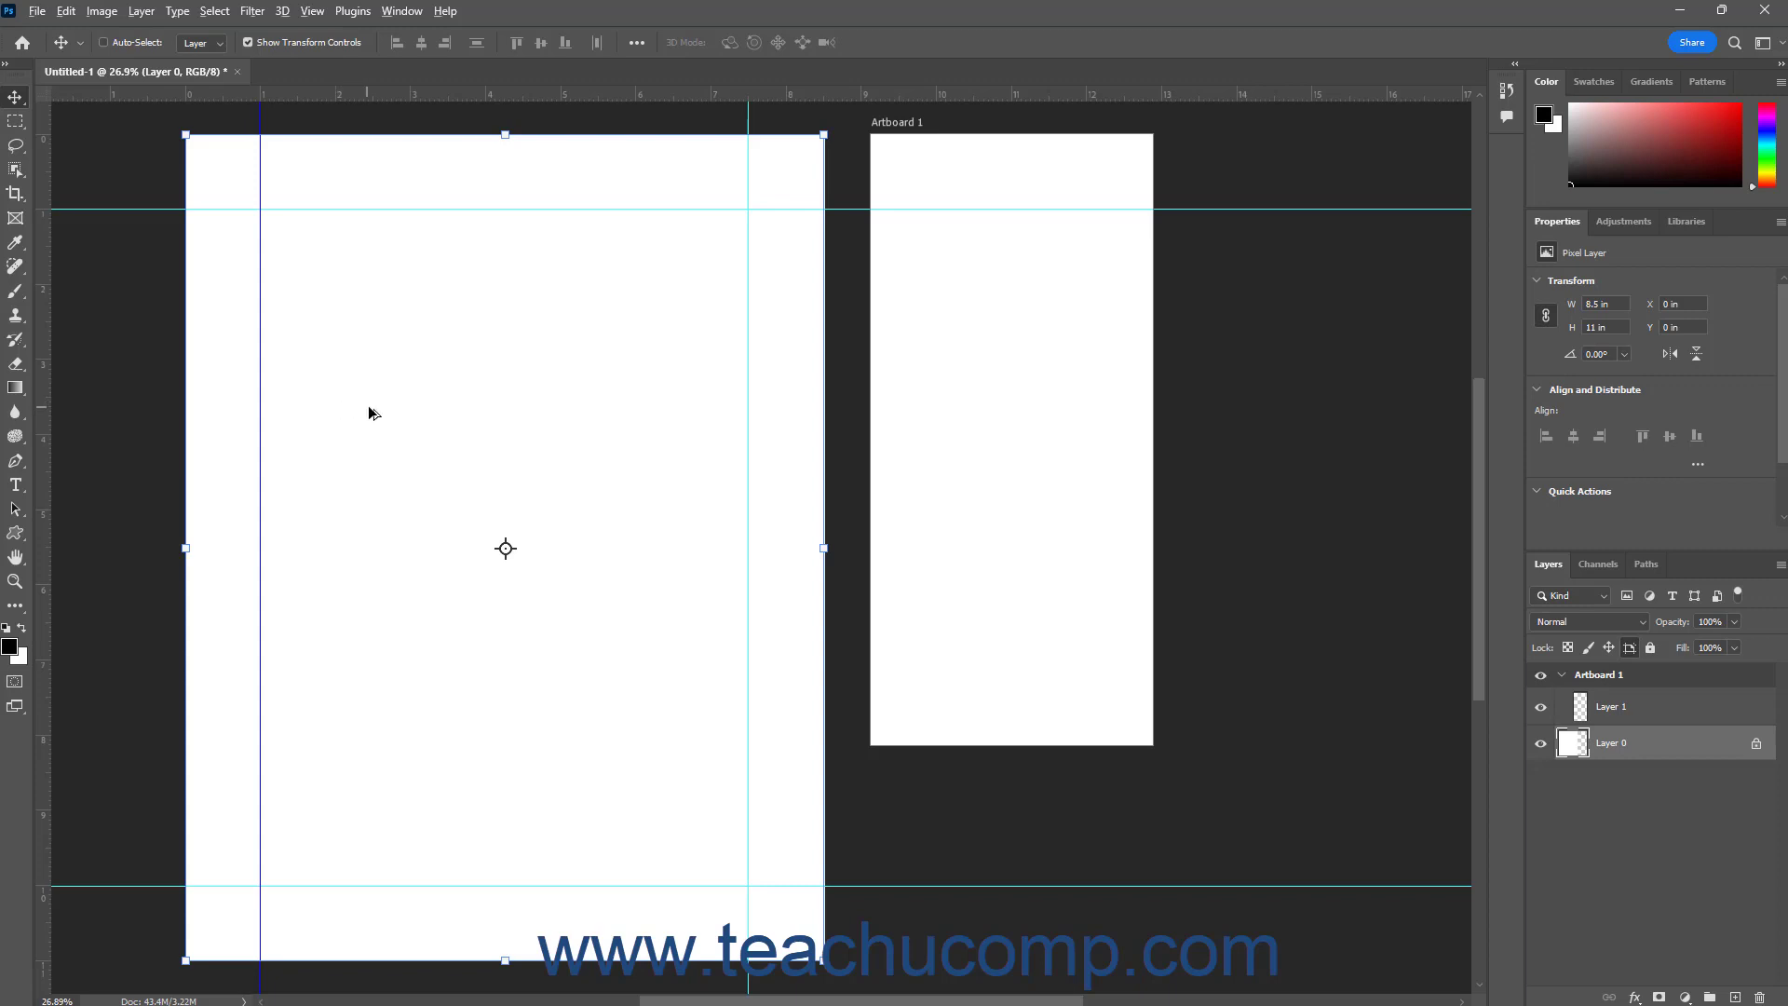
click(748, 422)
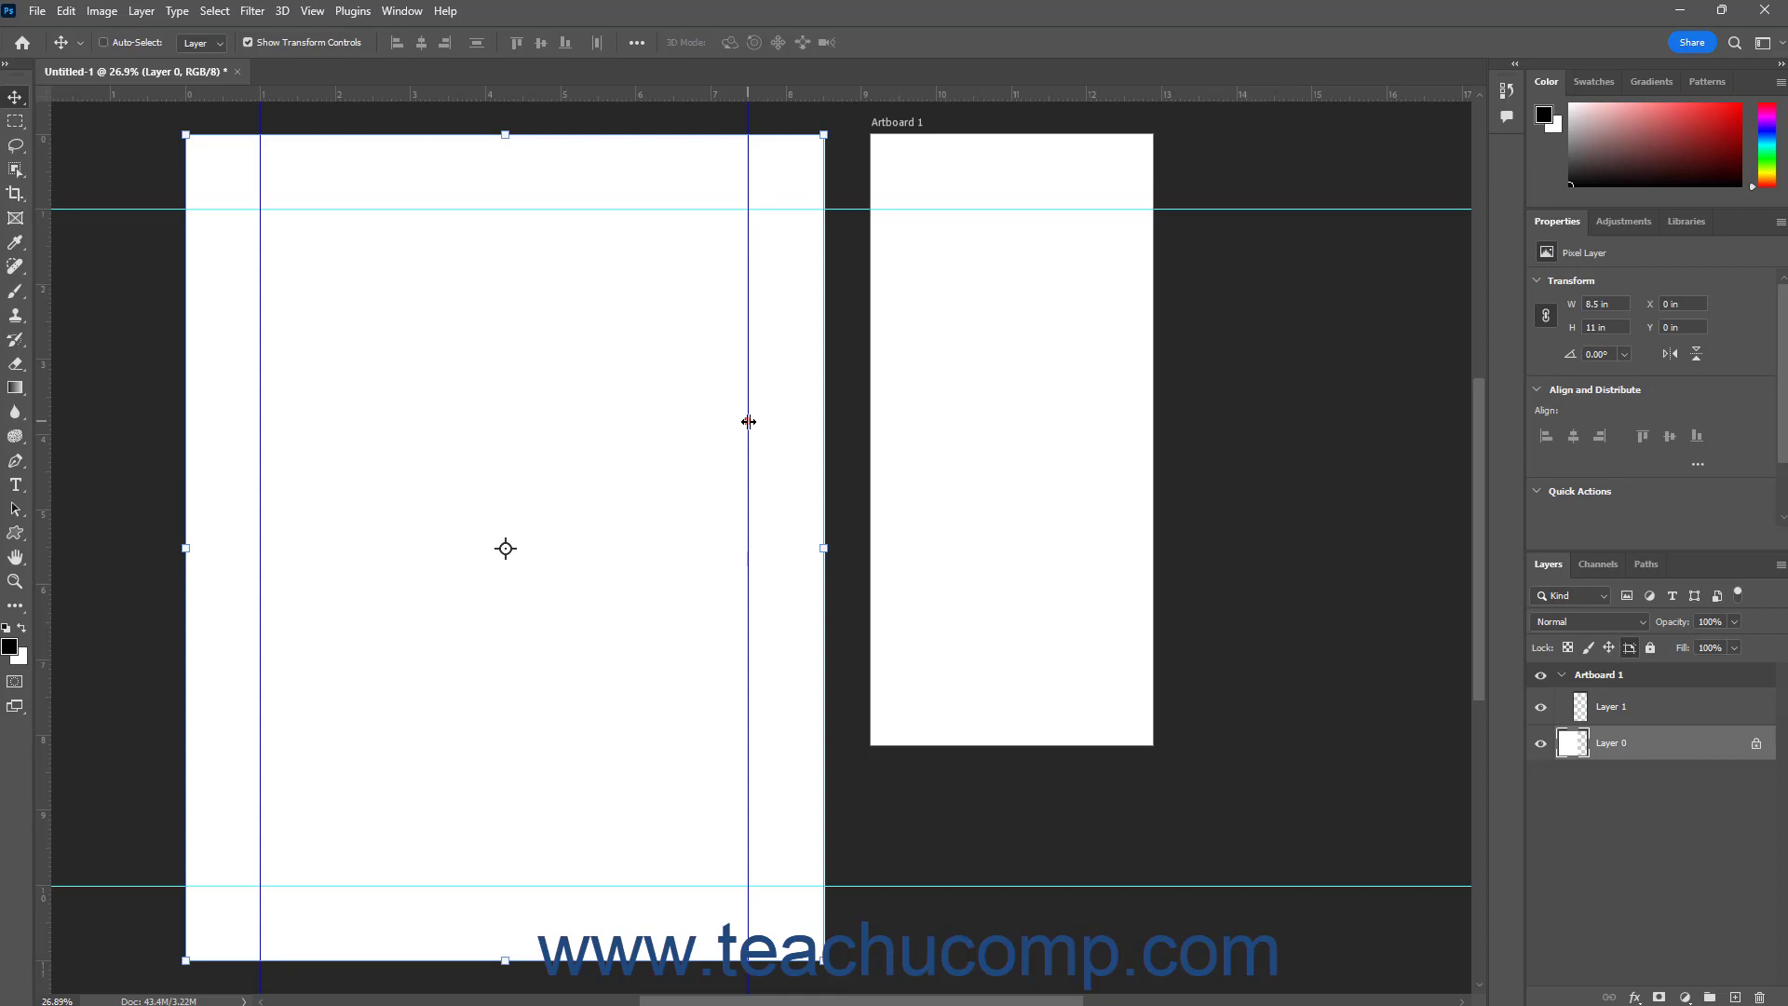
drag(748, 421, 788, 421)
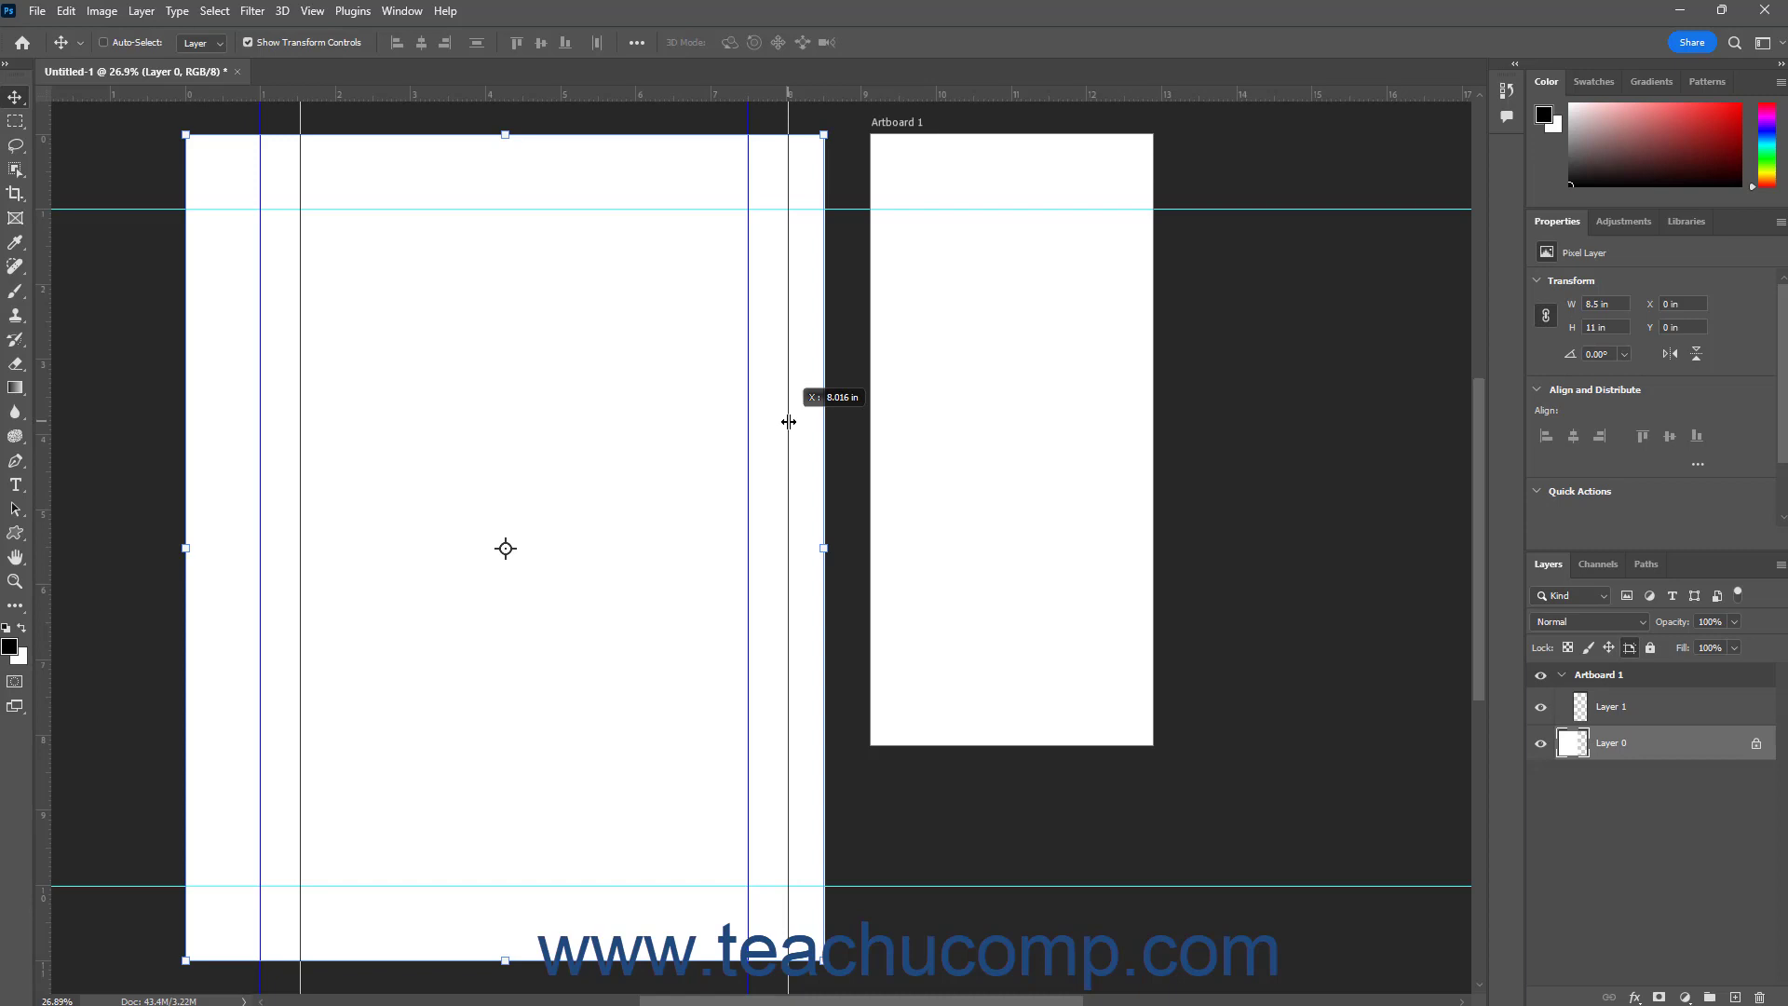
drag(789, 422, 788, 422)
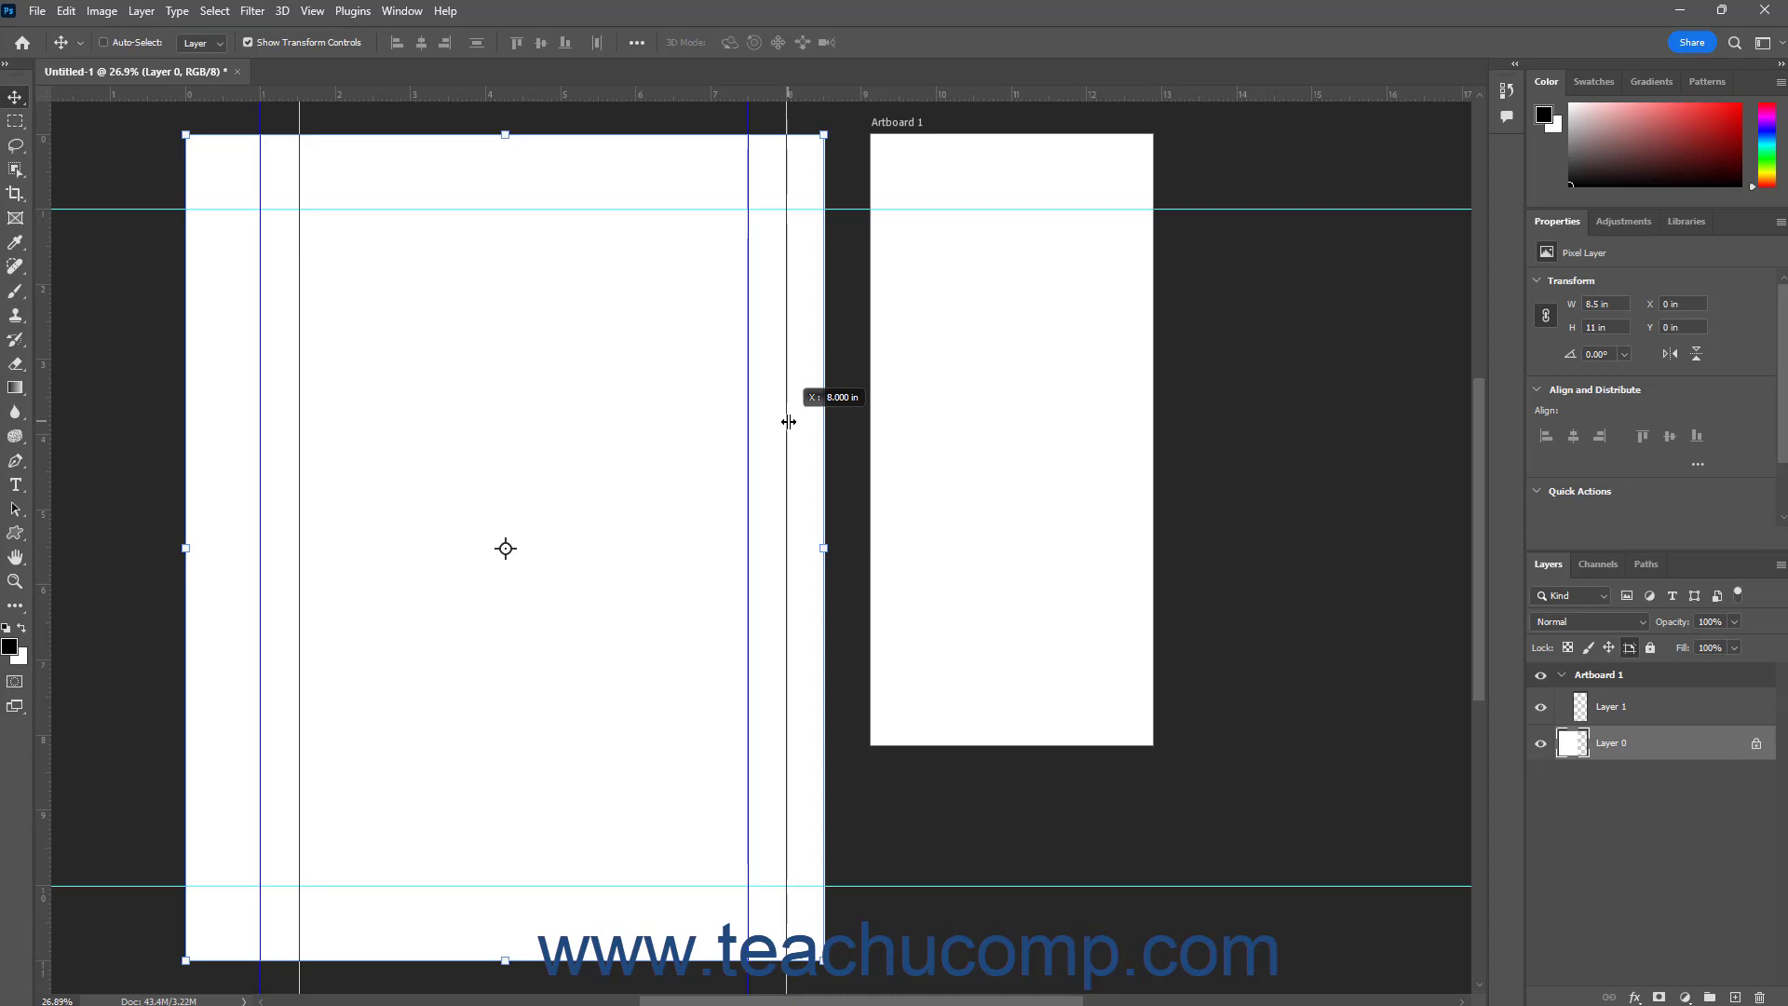
drag(789, 422, 750, 422)
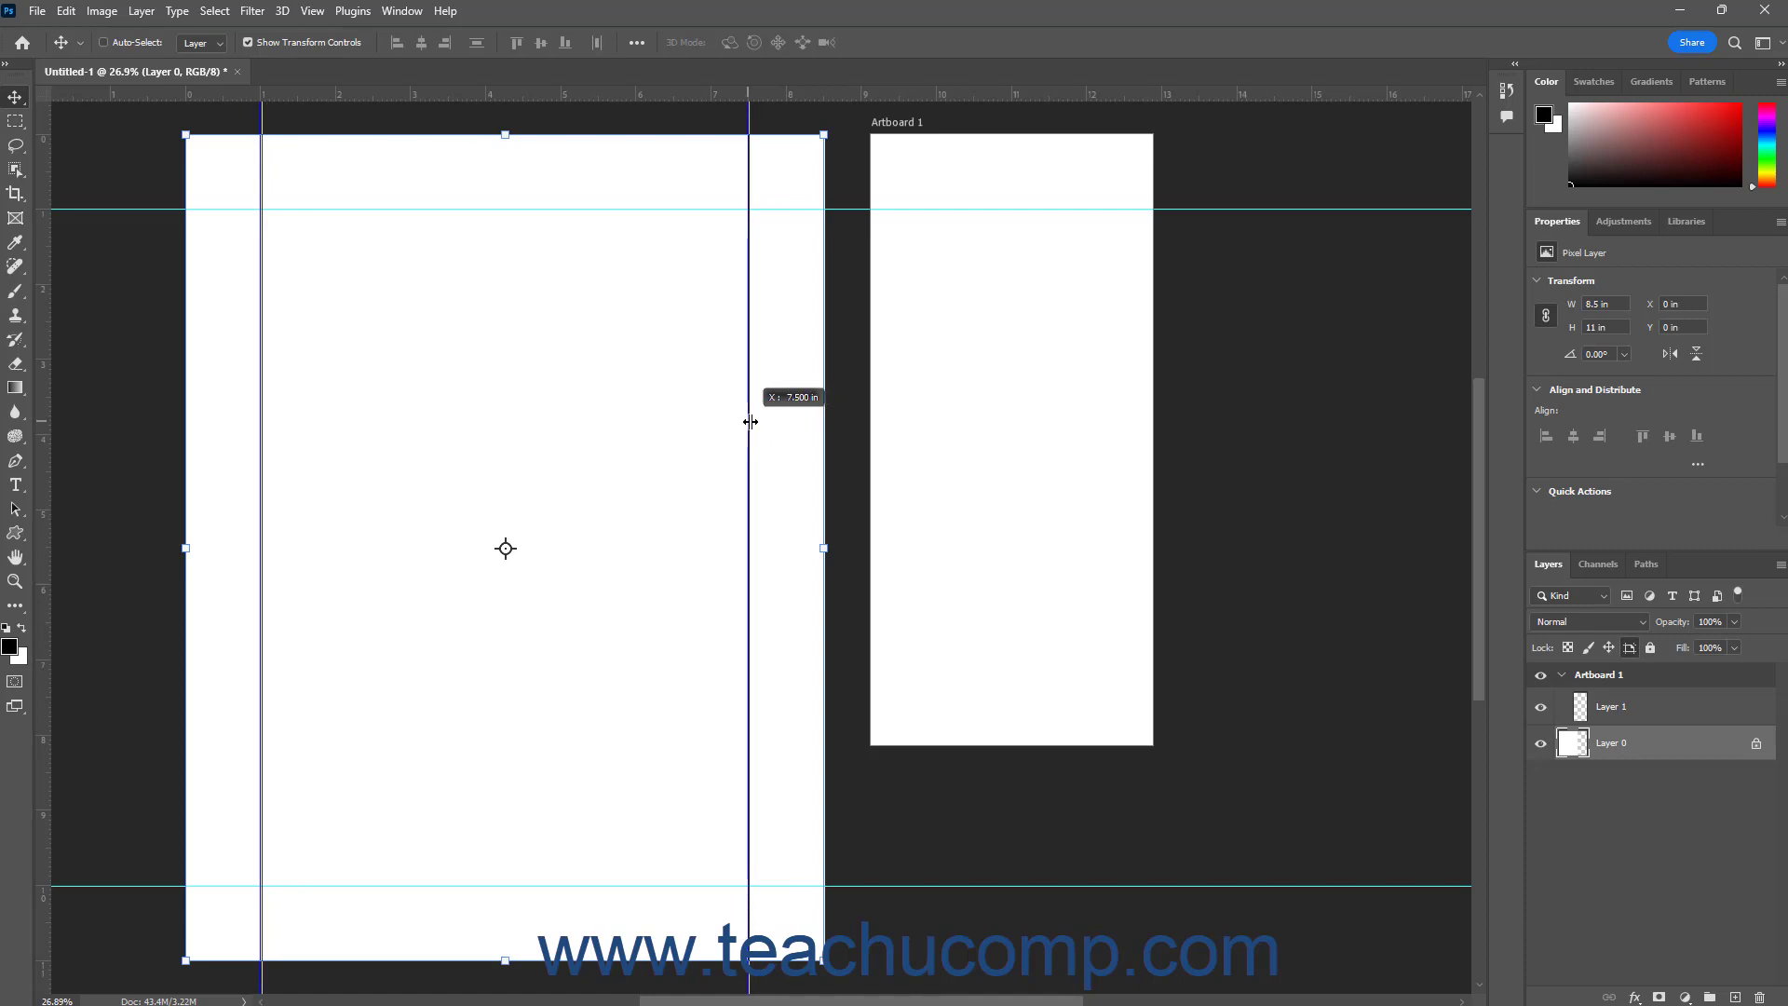
drag(750, 422, 750, 416)
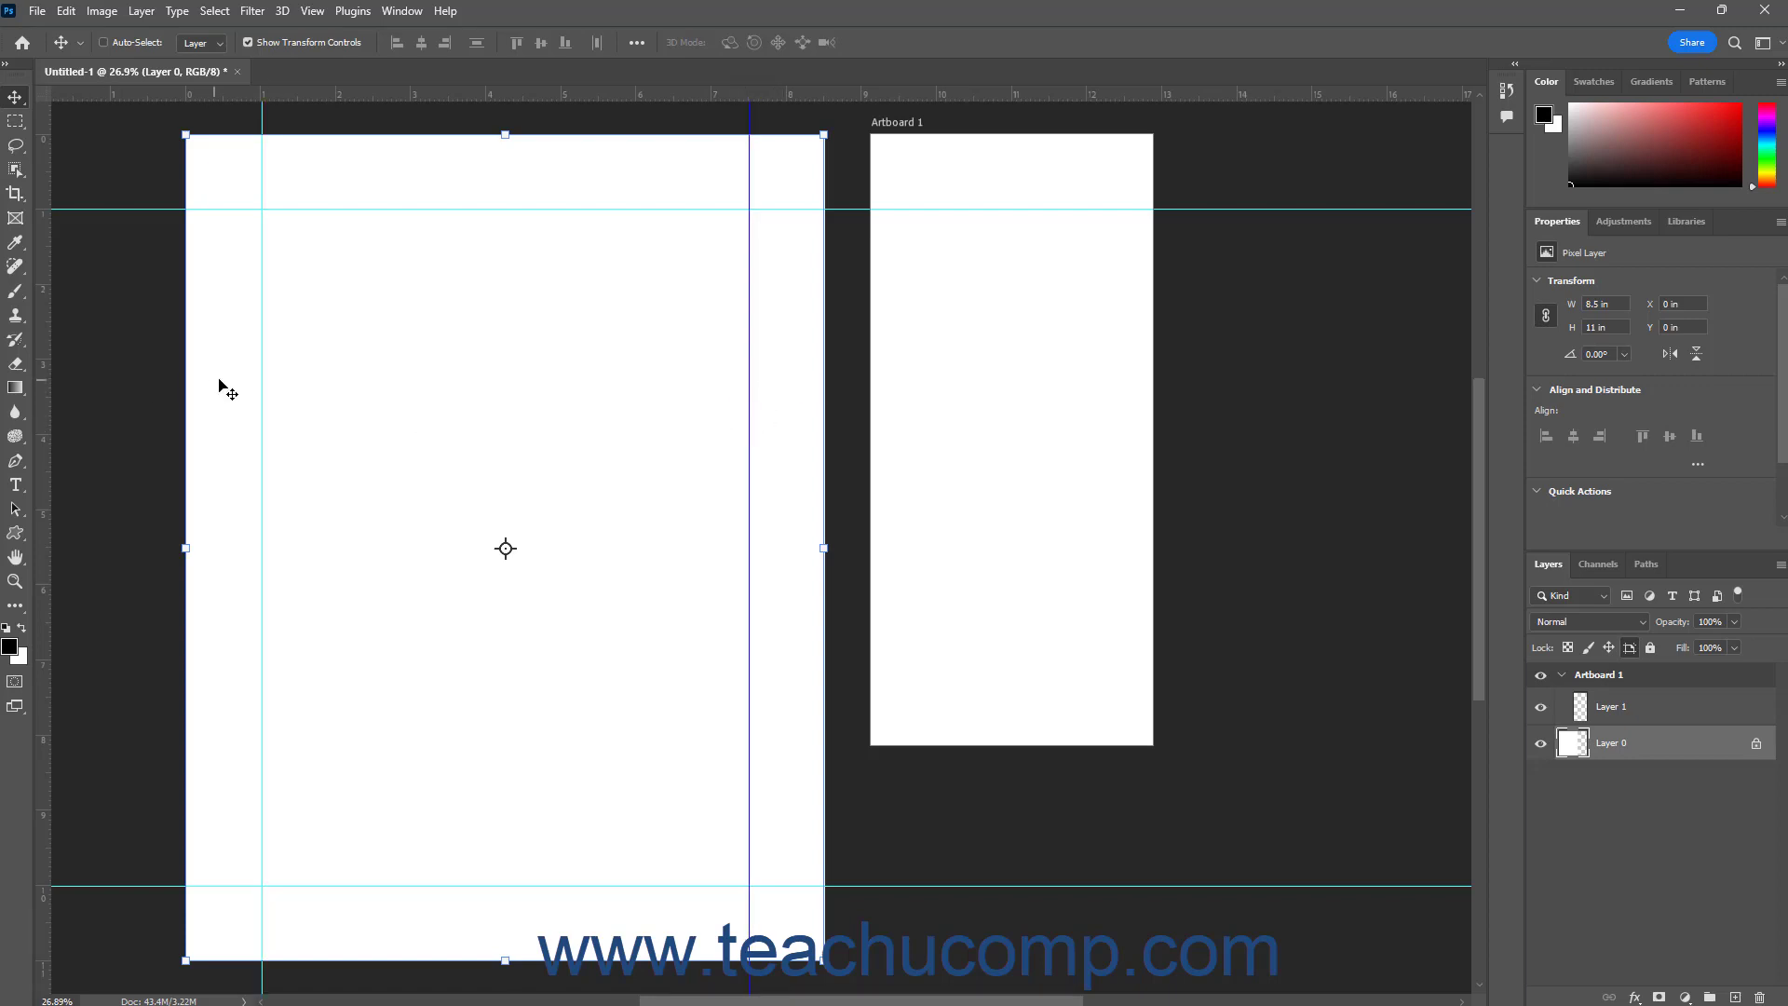
Select both vertical guides, clear only the selected guides, and undo the deletion
drag(261, 369, 263, 368)
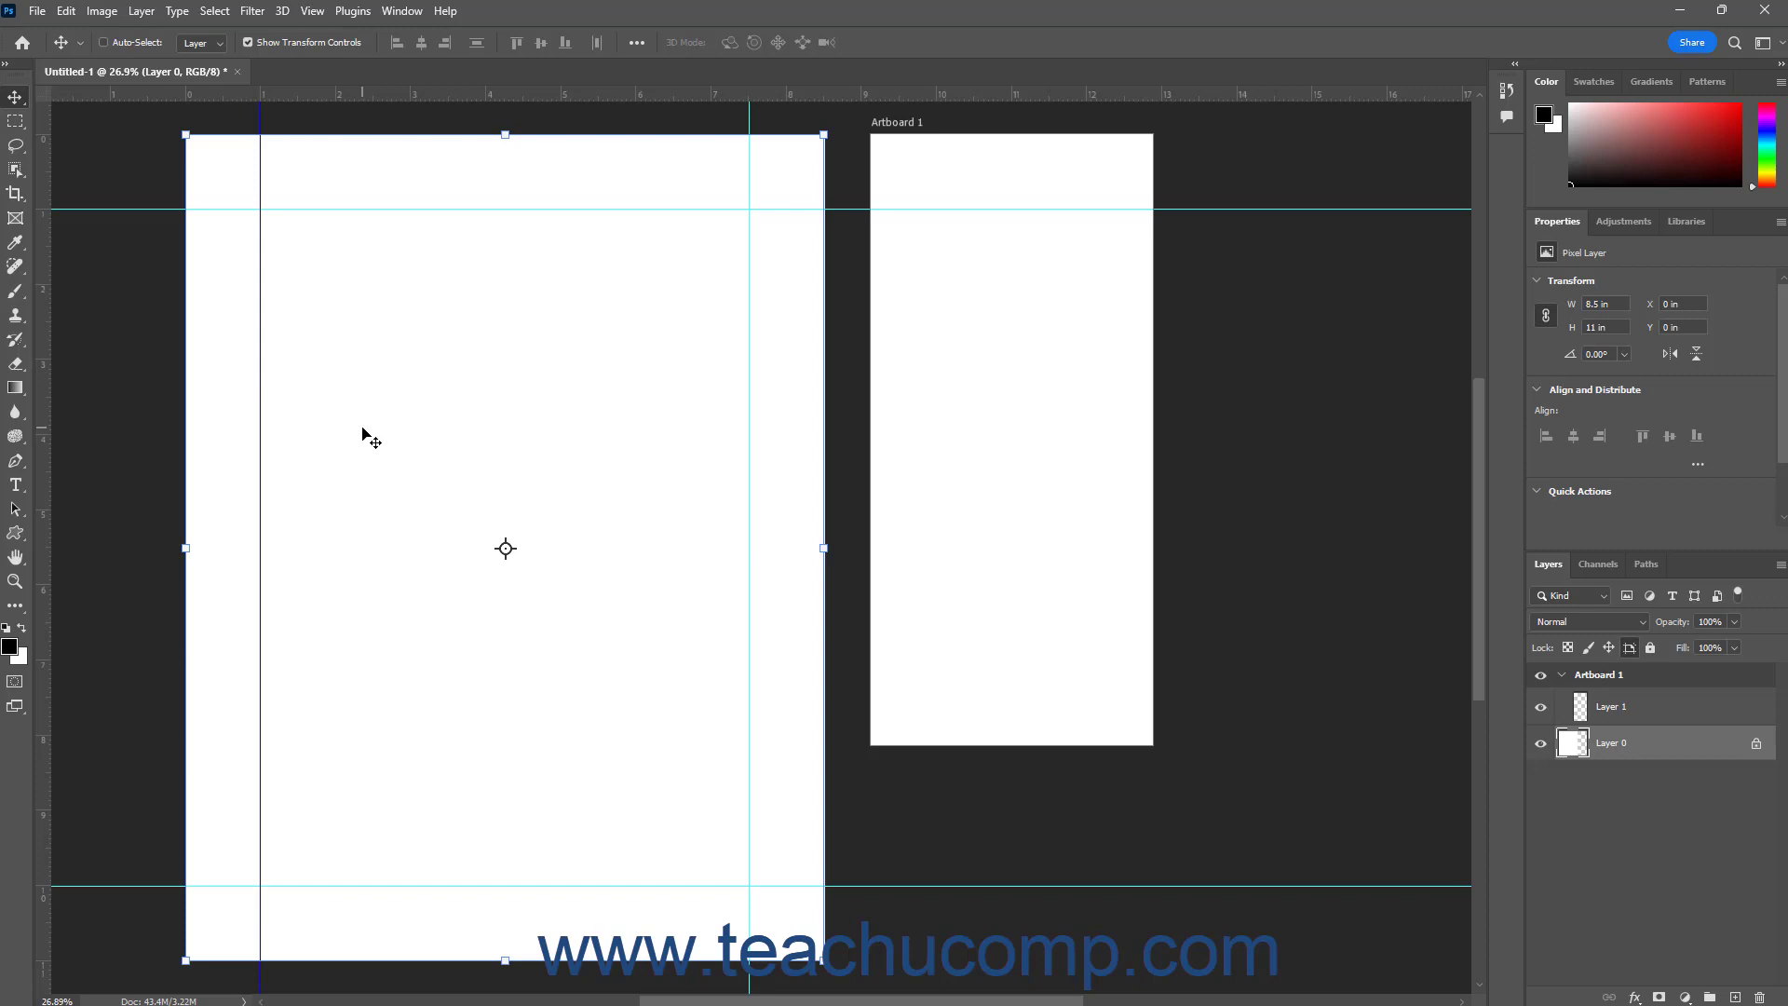
click(751, 401)
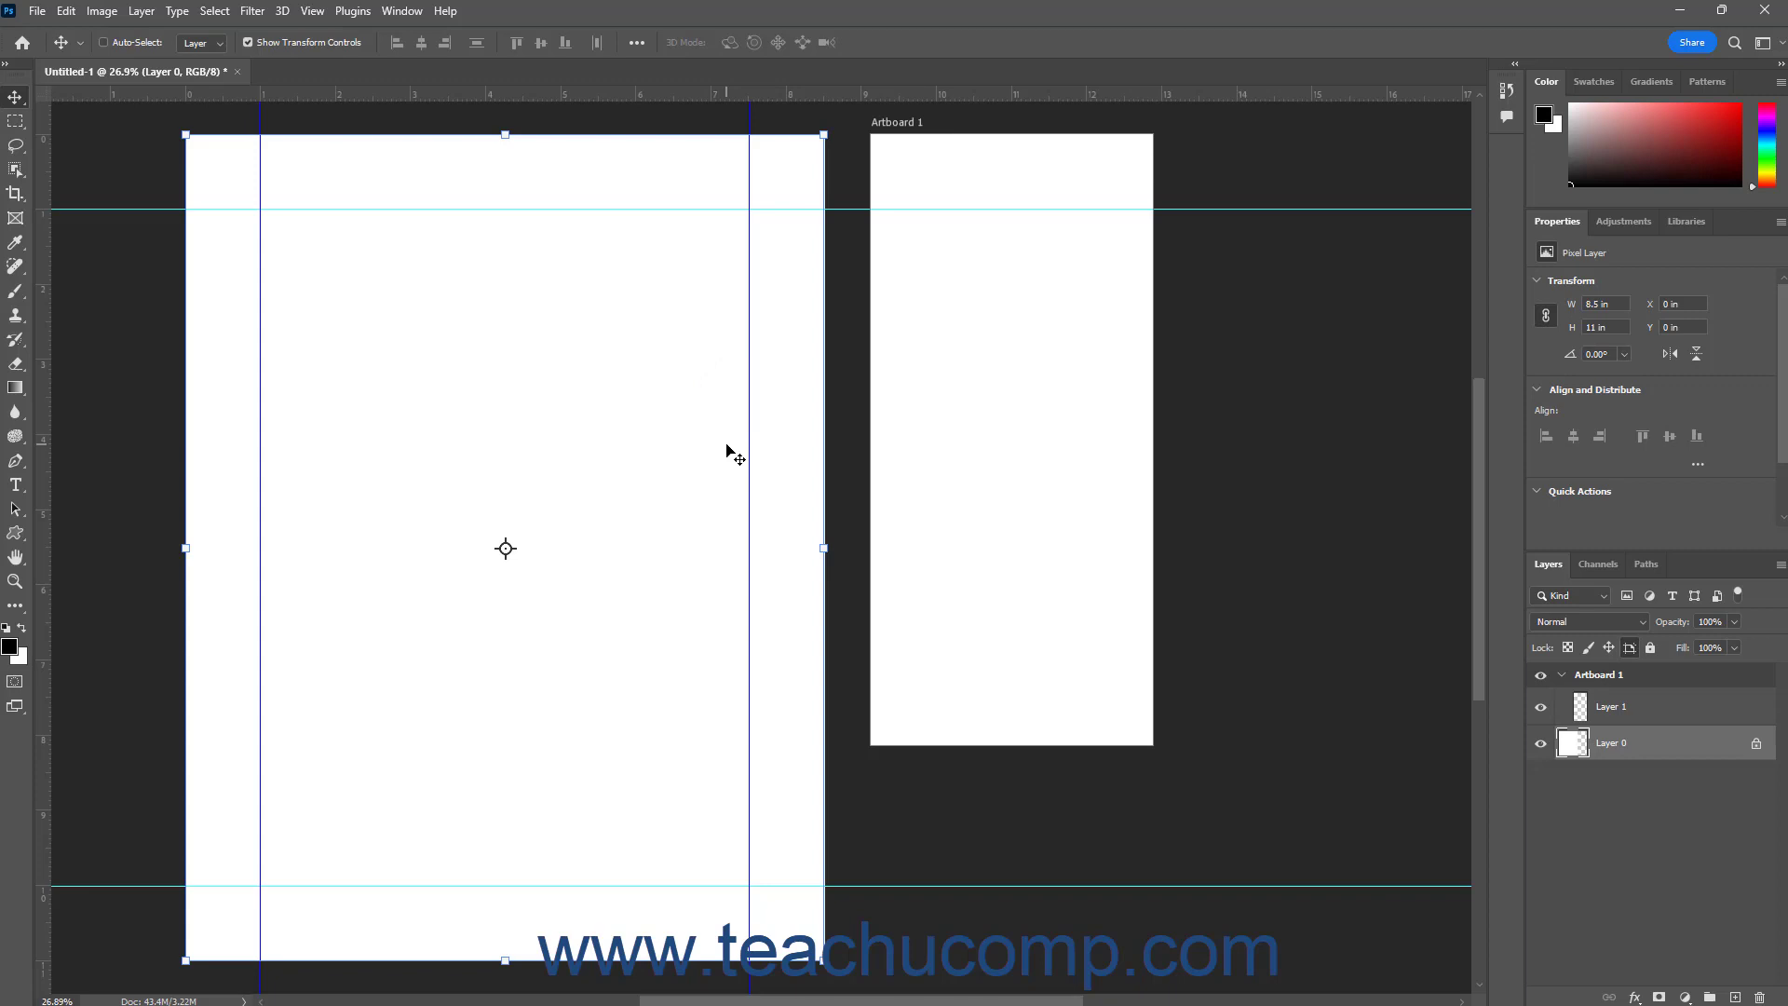
click(312, 11)
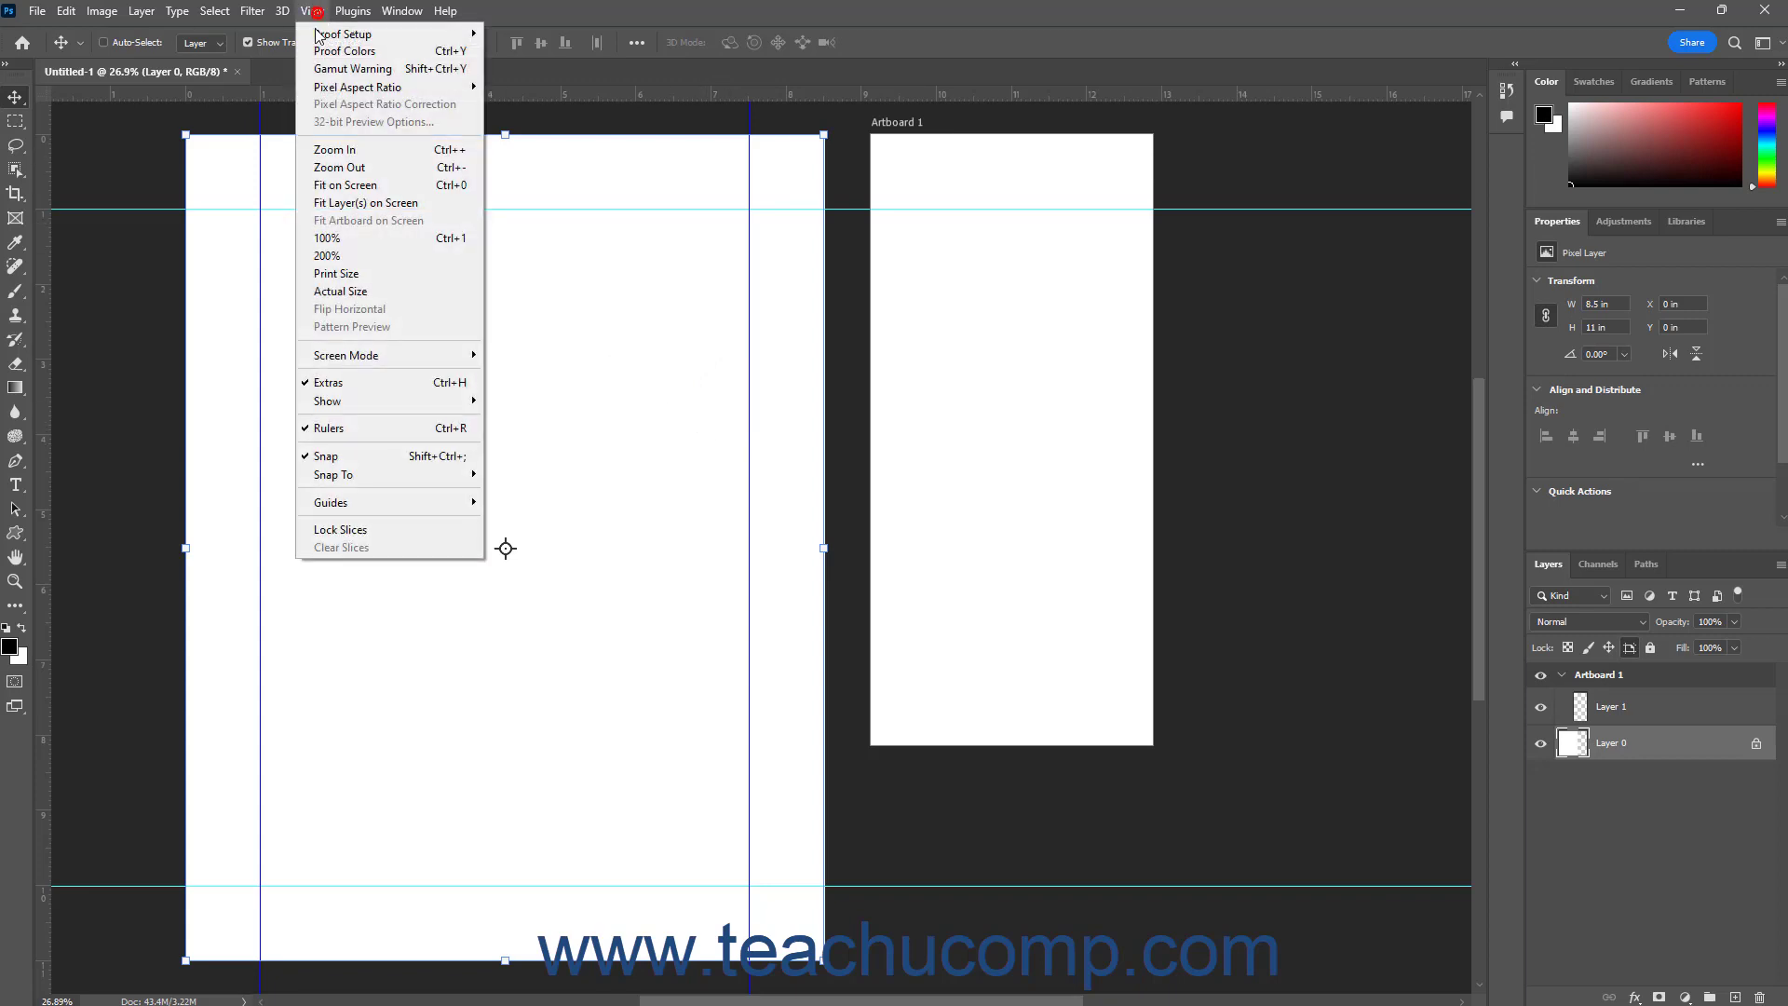
mouse_move(414, 506)
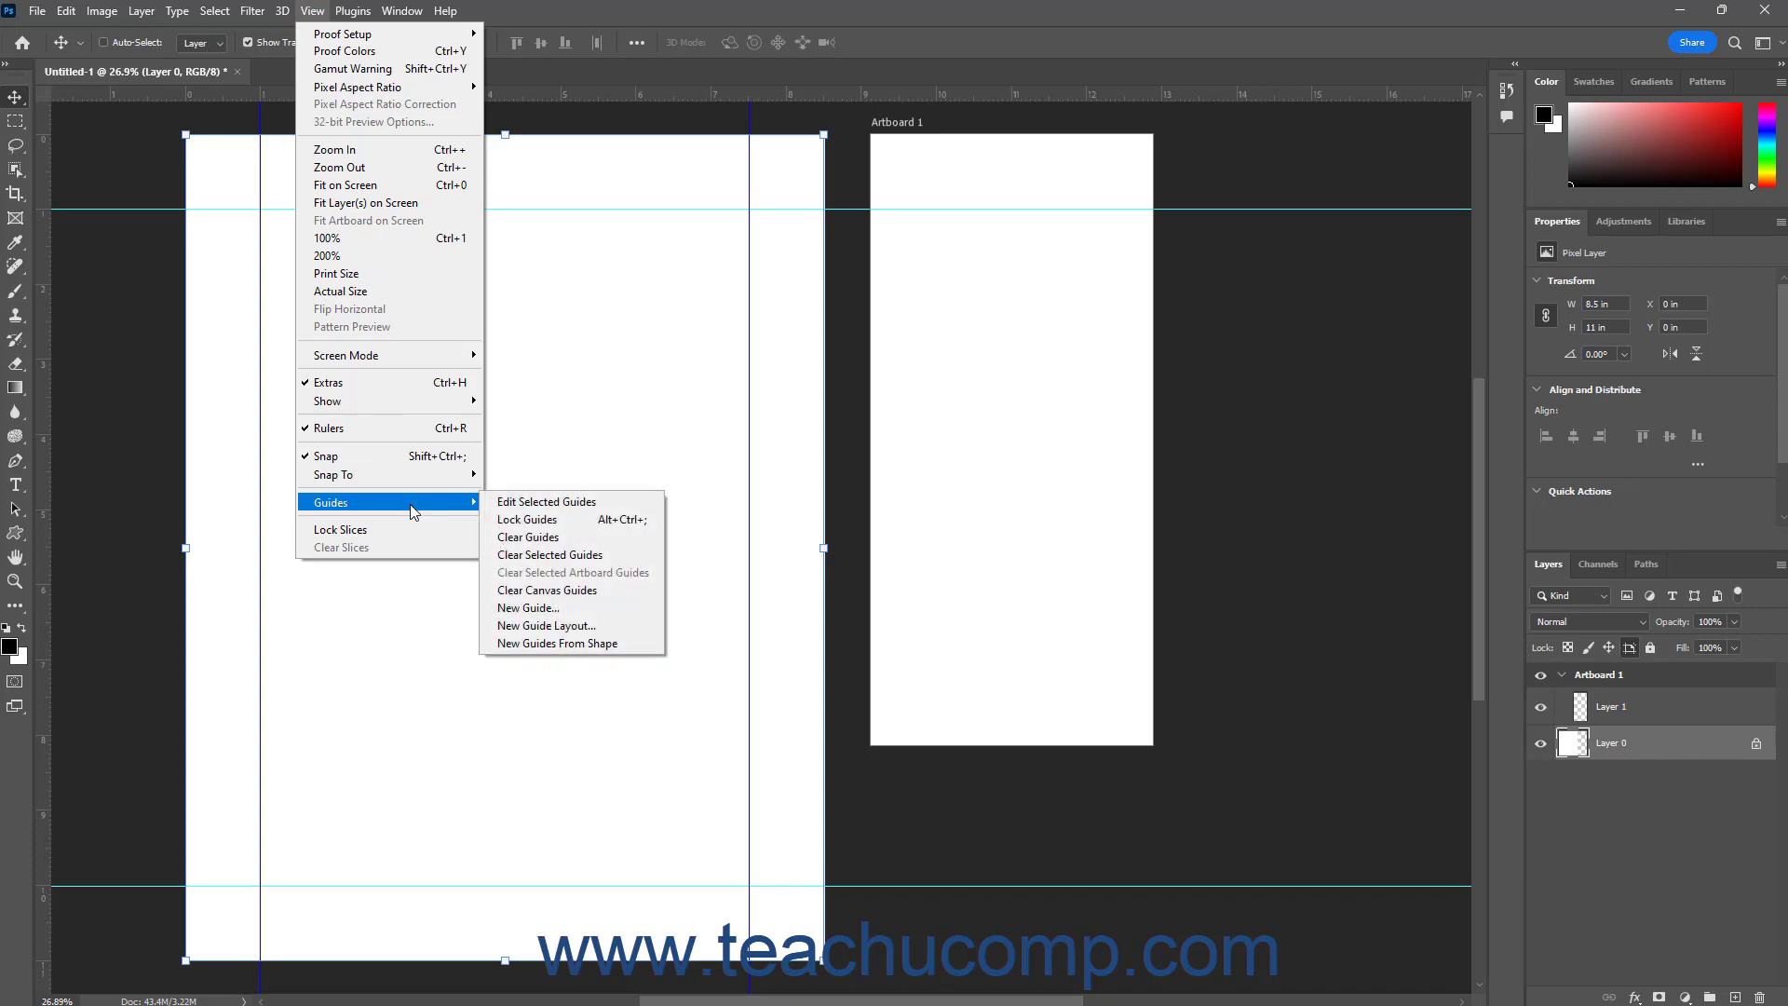
click(567, 555)
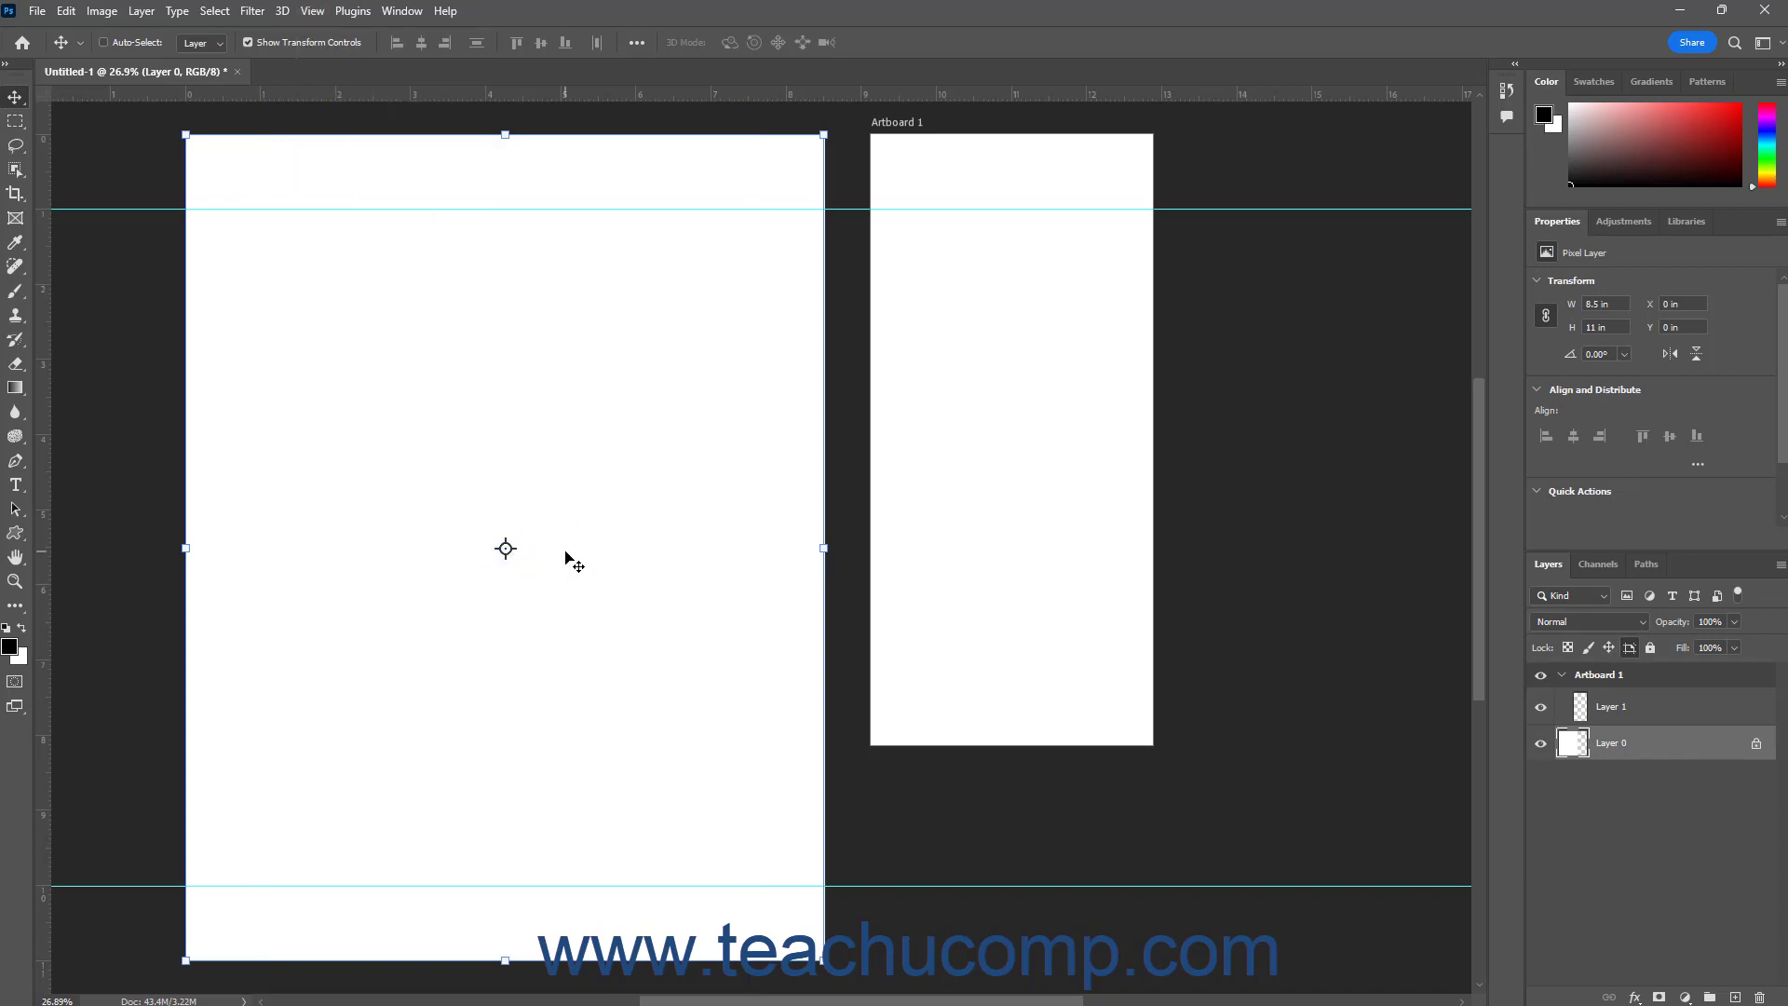
click(75, 13)
click(84, 30)
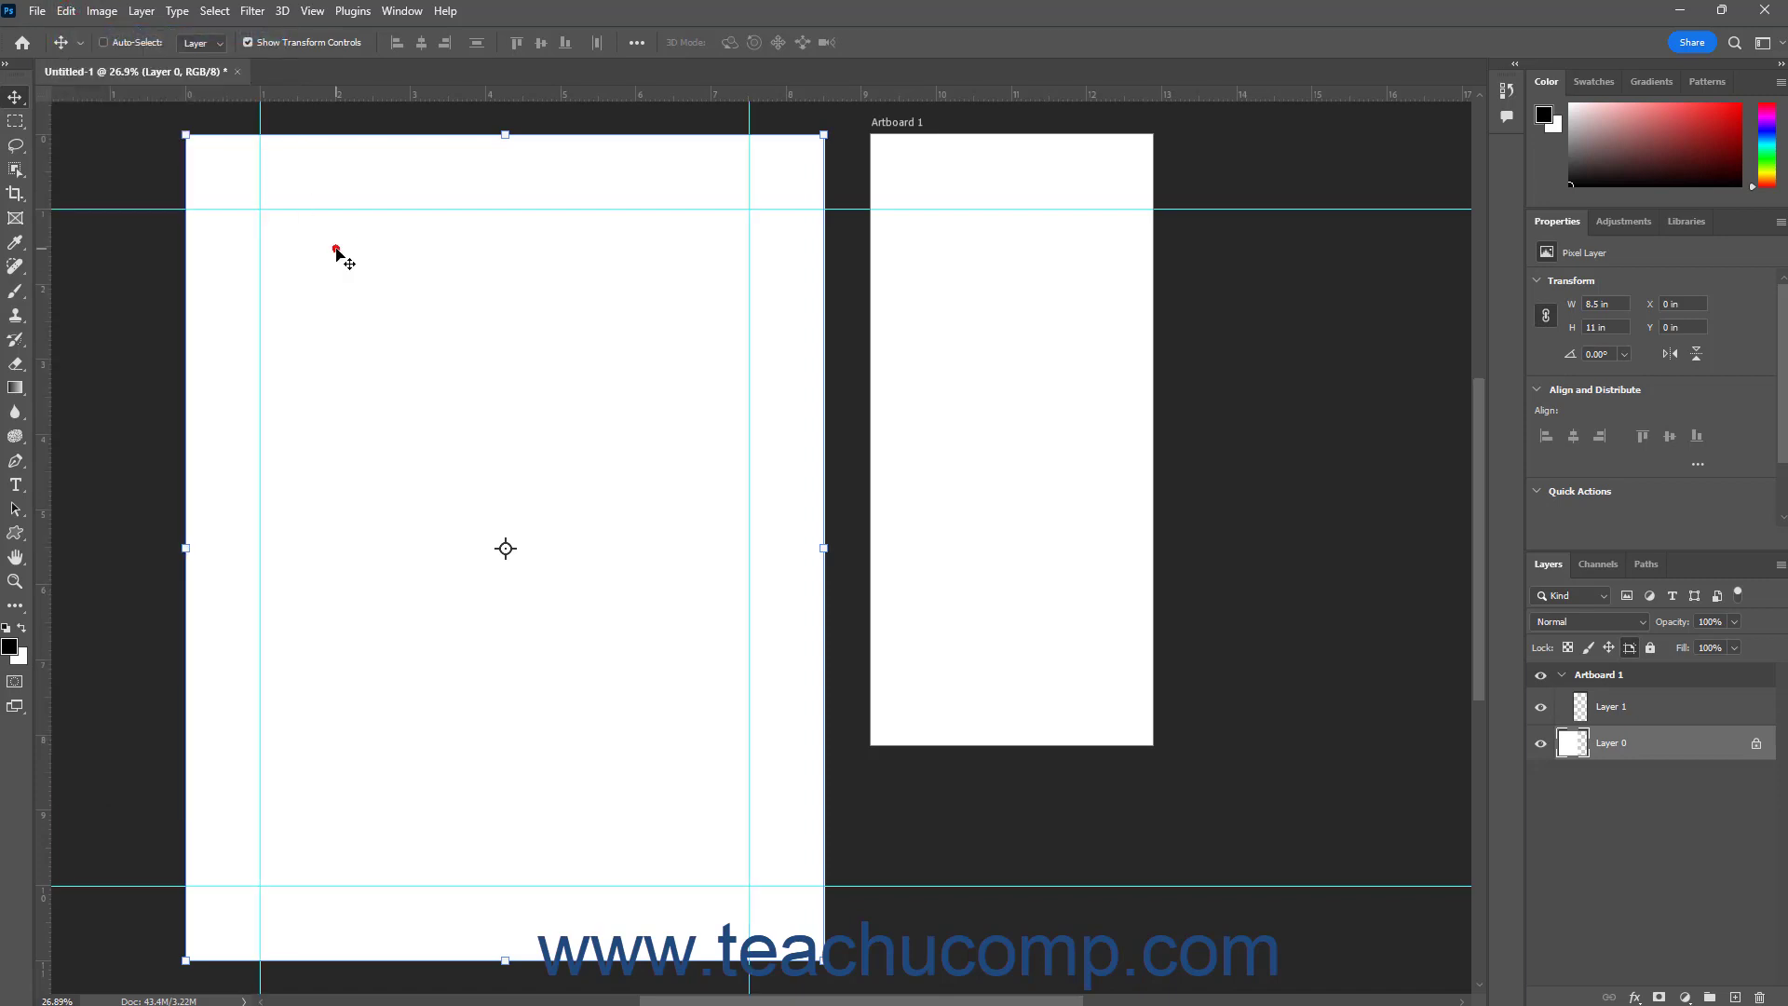
Select both vertical guides on the large page and change their color to Magenta
click(260, 236)
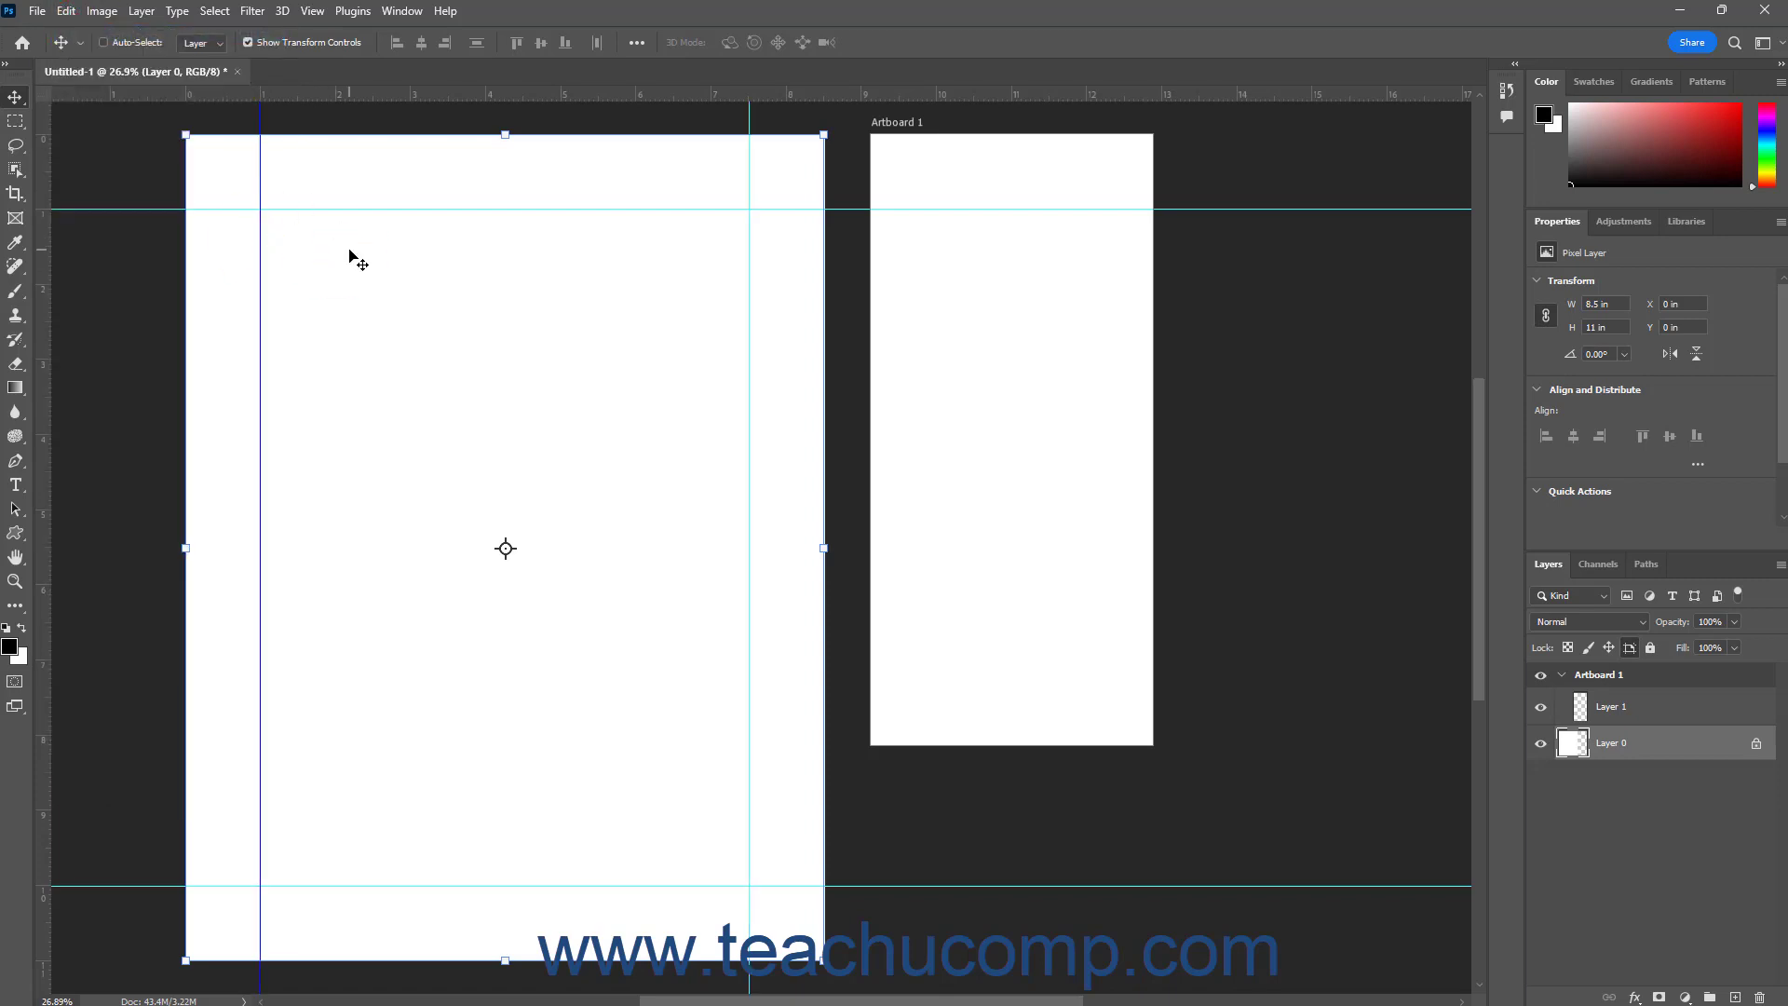
shift+click(752, 271)
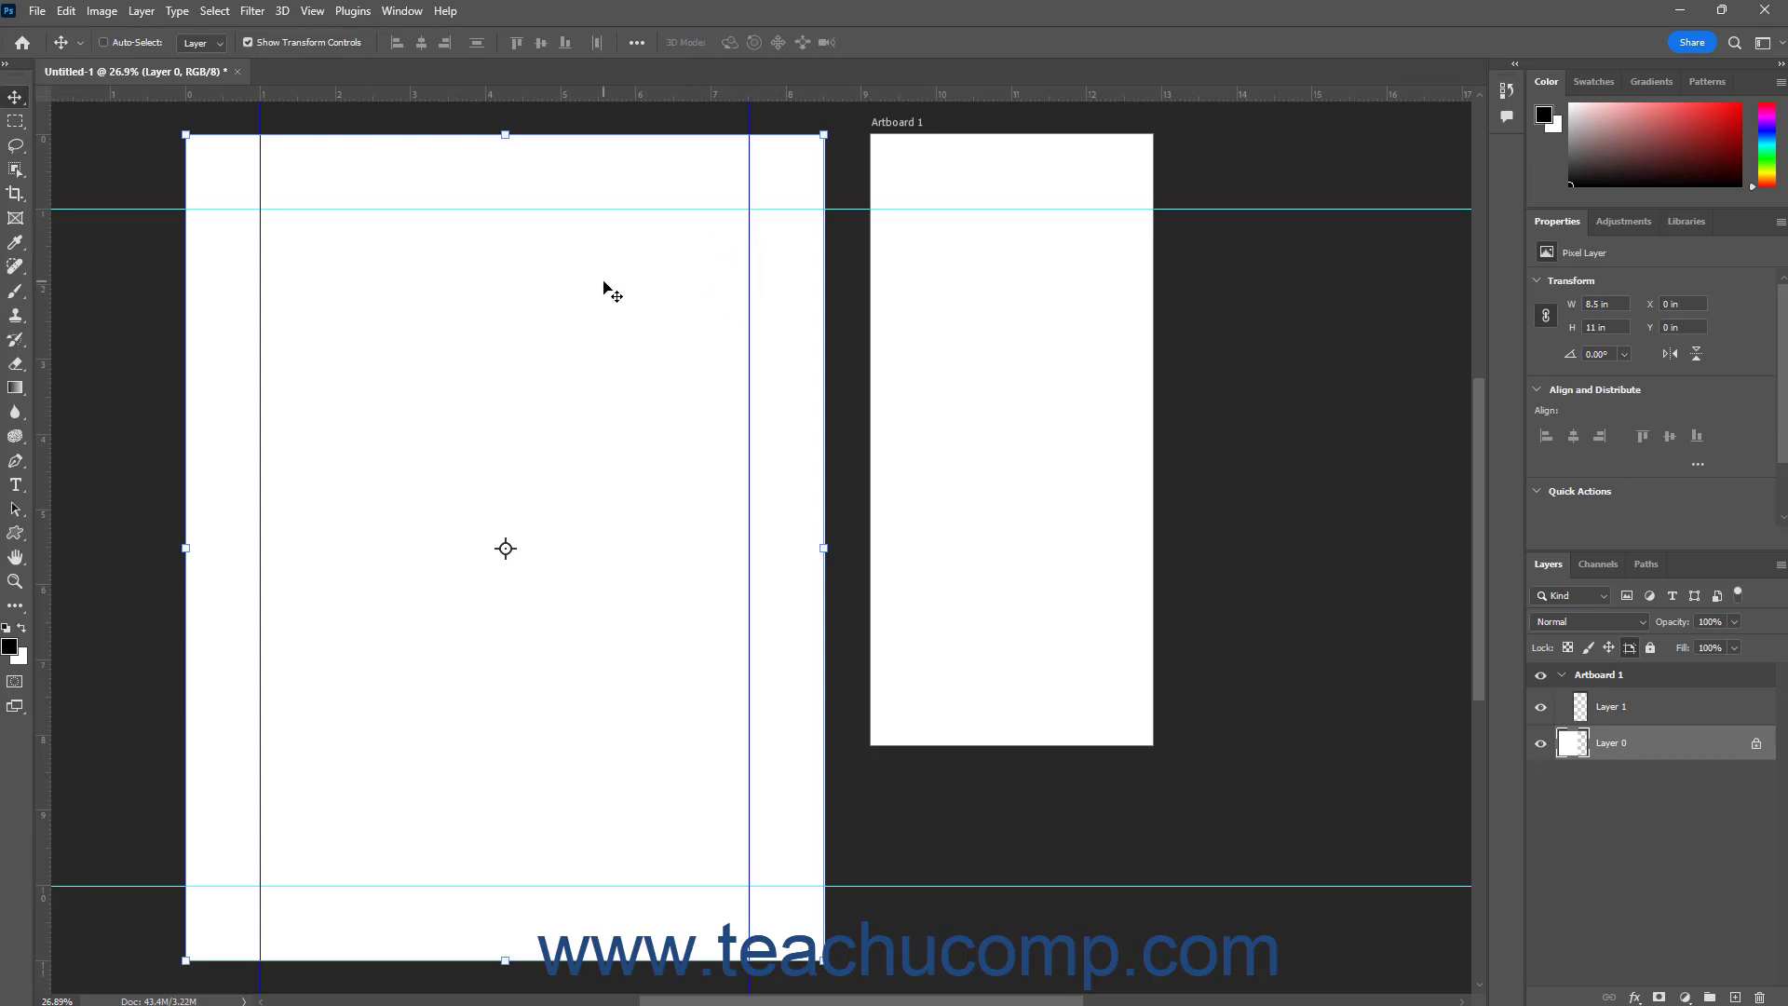
click(318, 20)
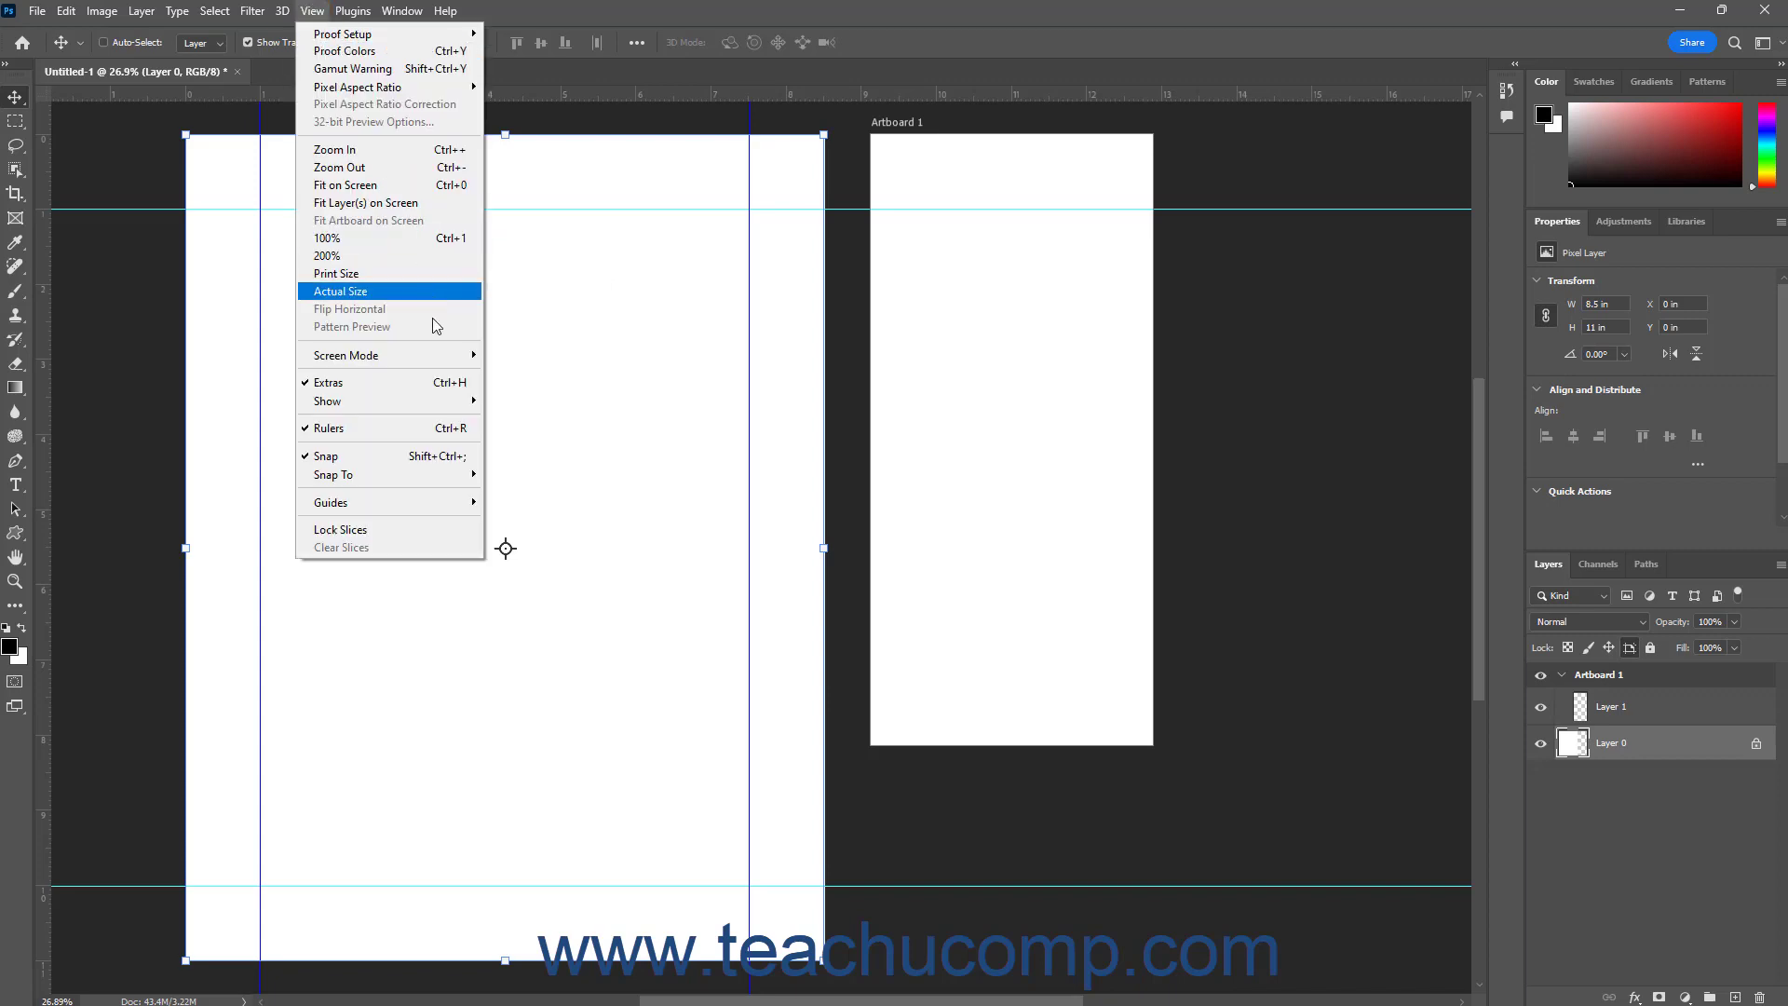
mouse_move(474, 508)
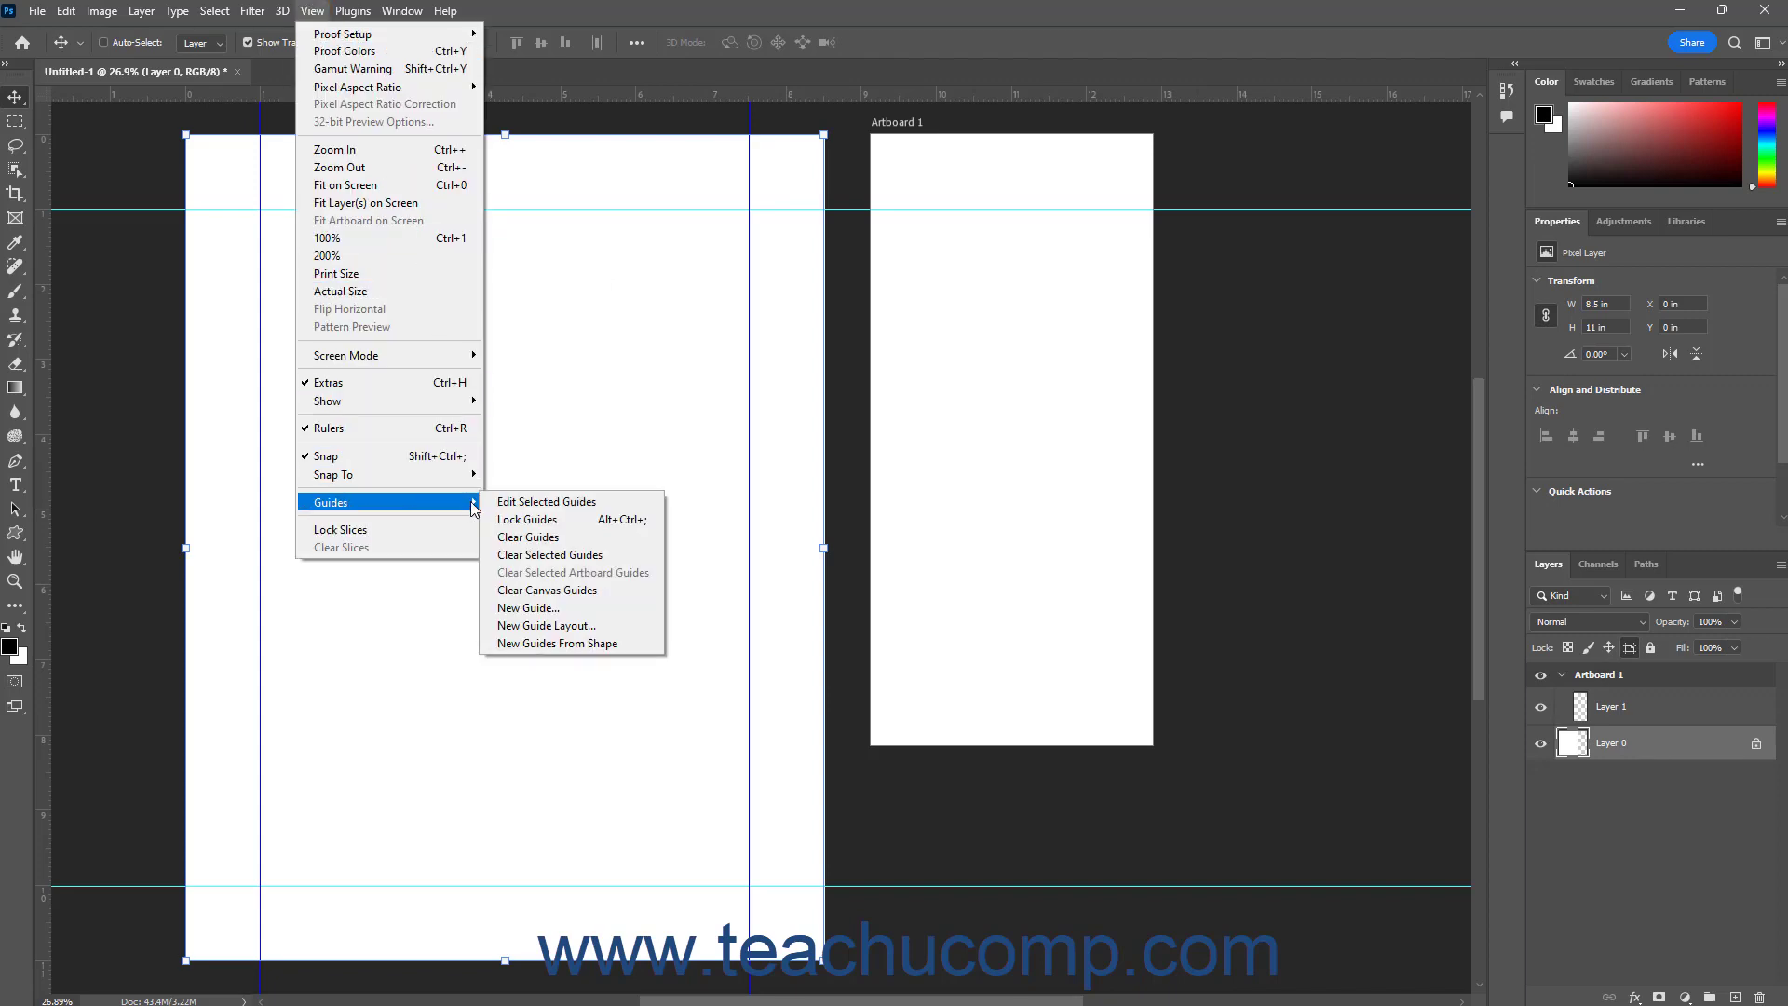
click(528, 502)
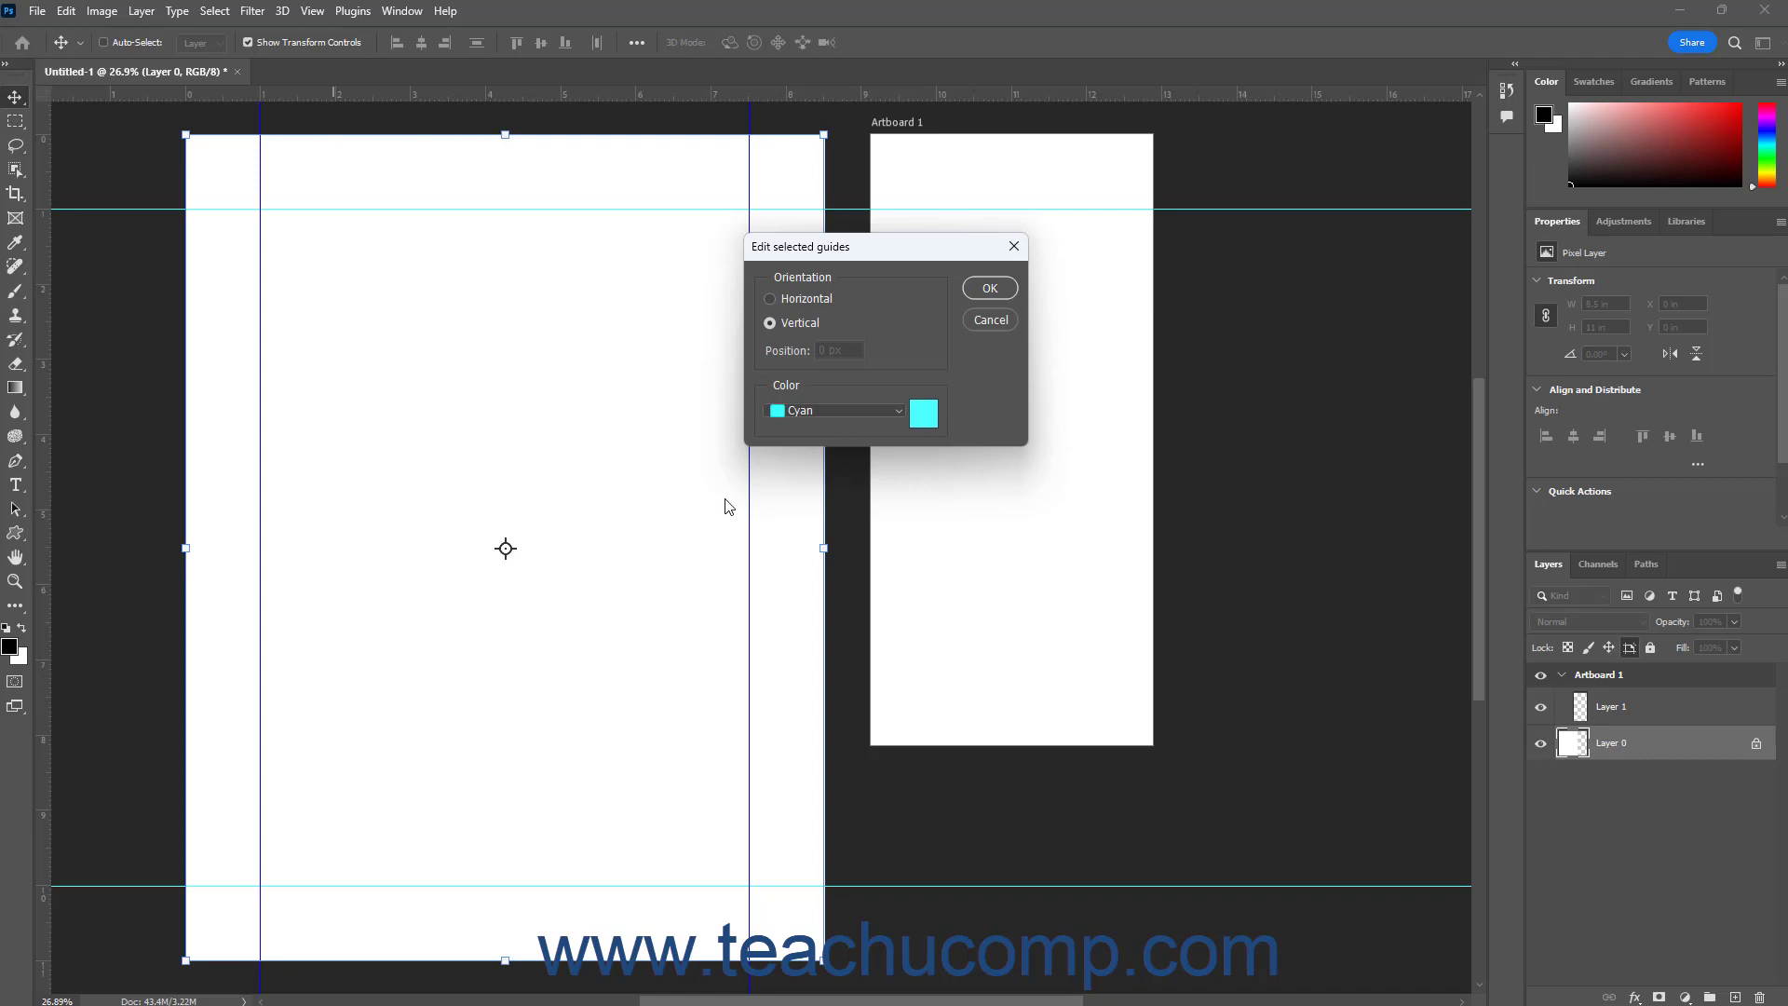
click(899, 411)
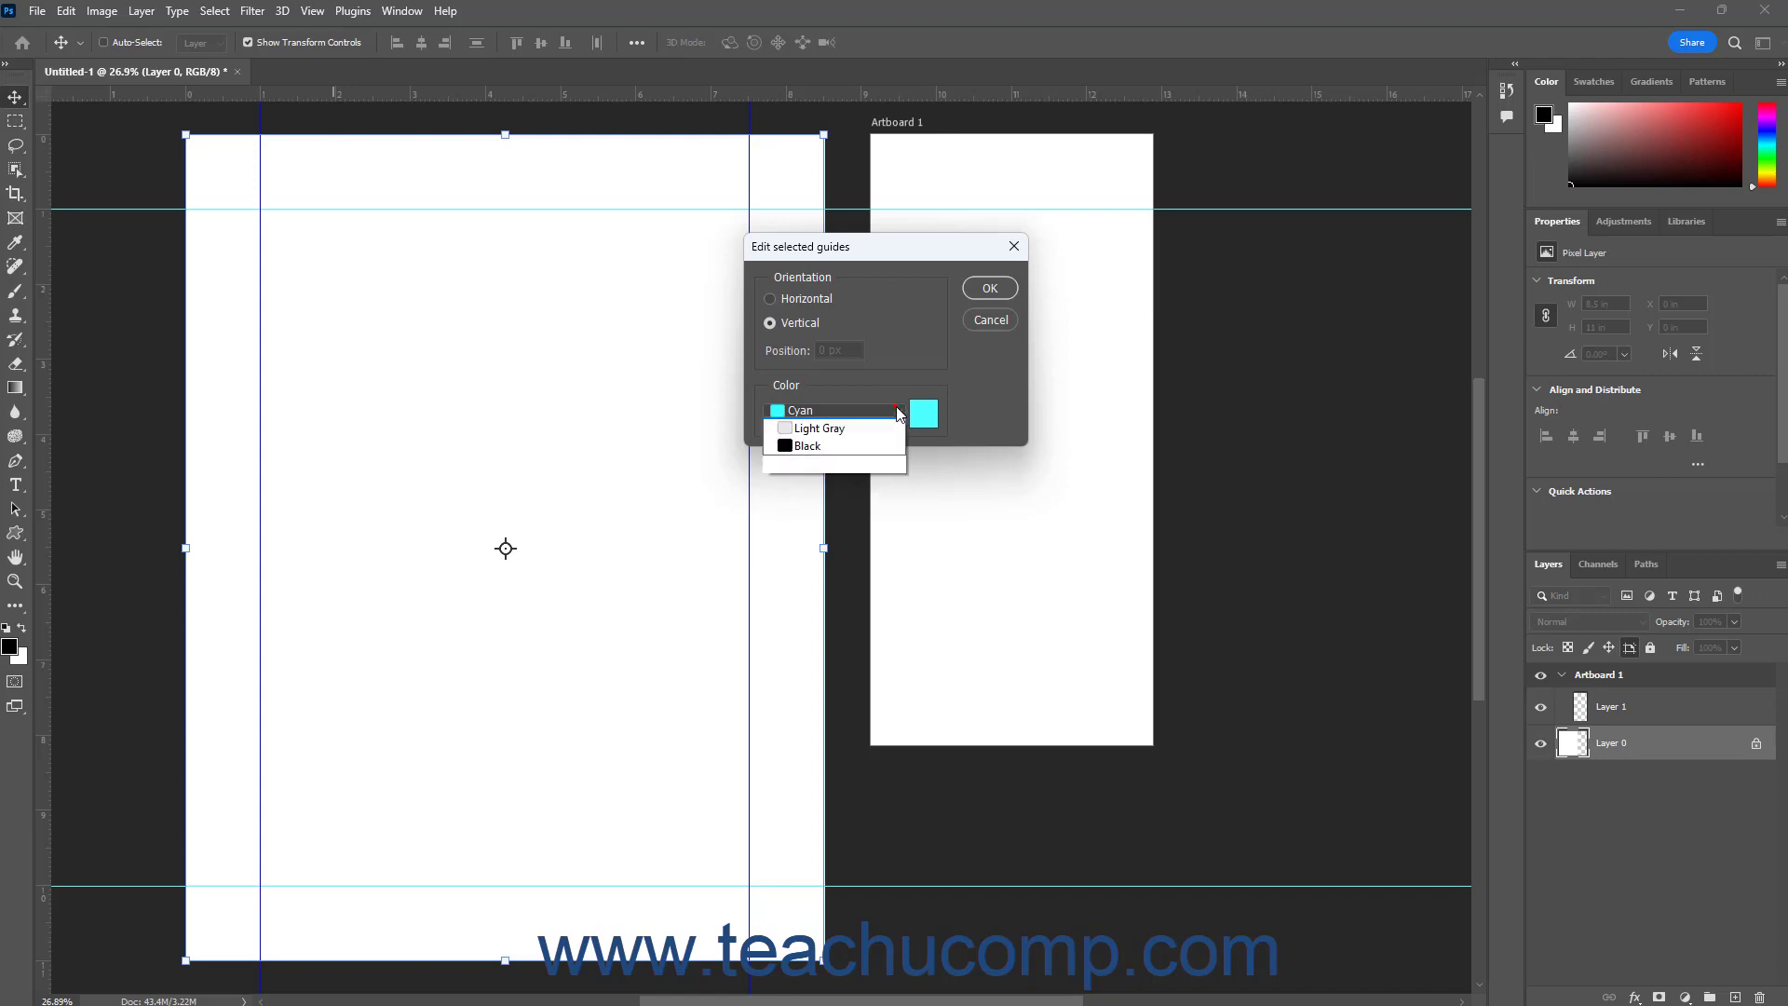
click(855, 550)
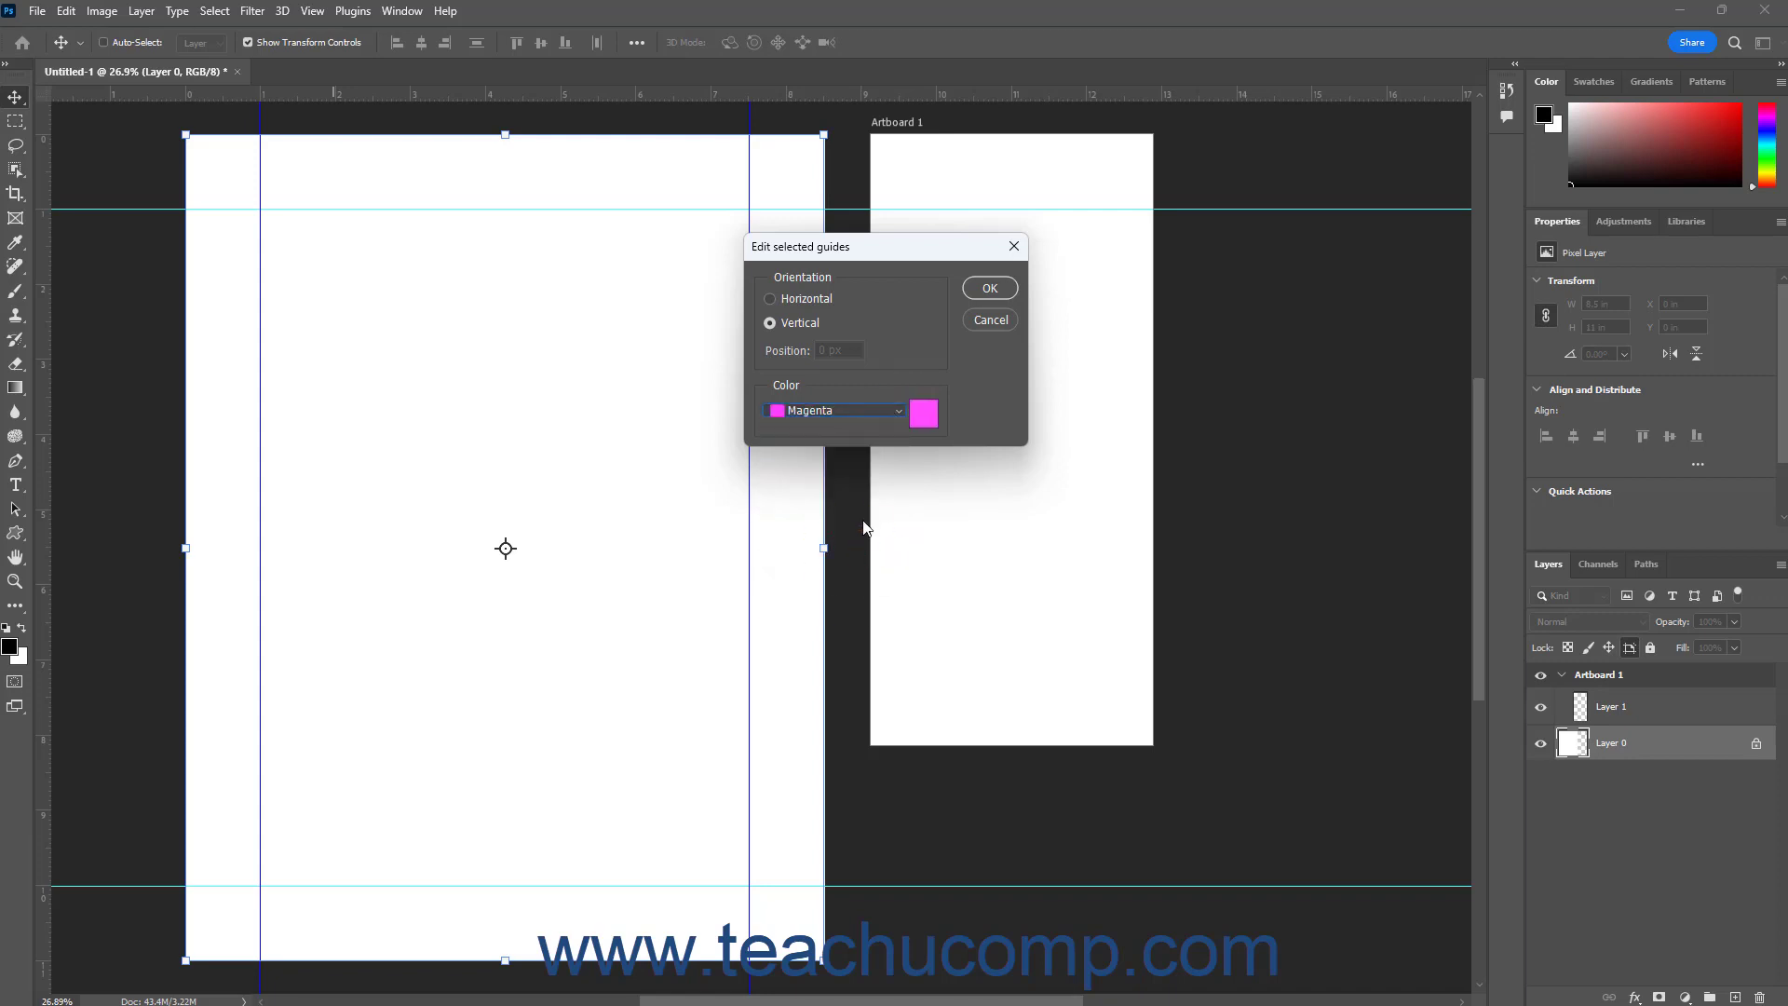
click(983, 290)
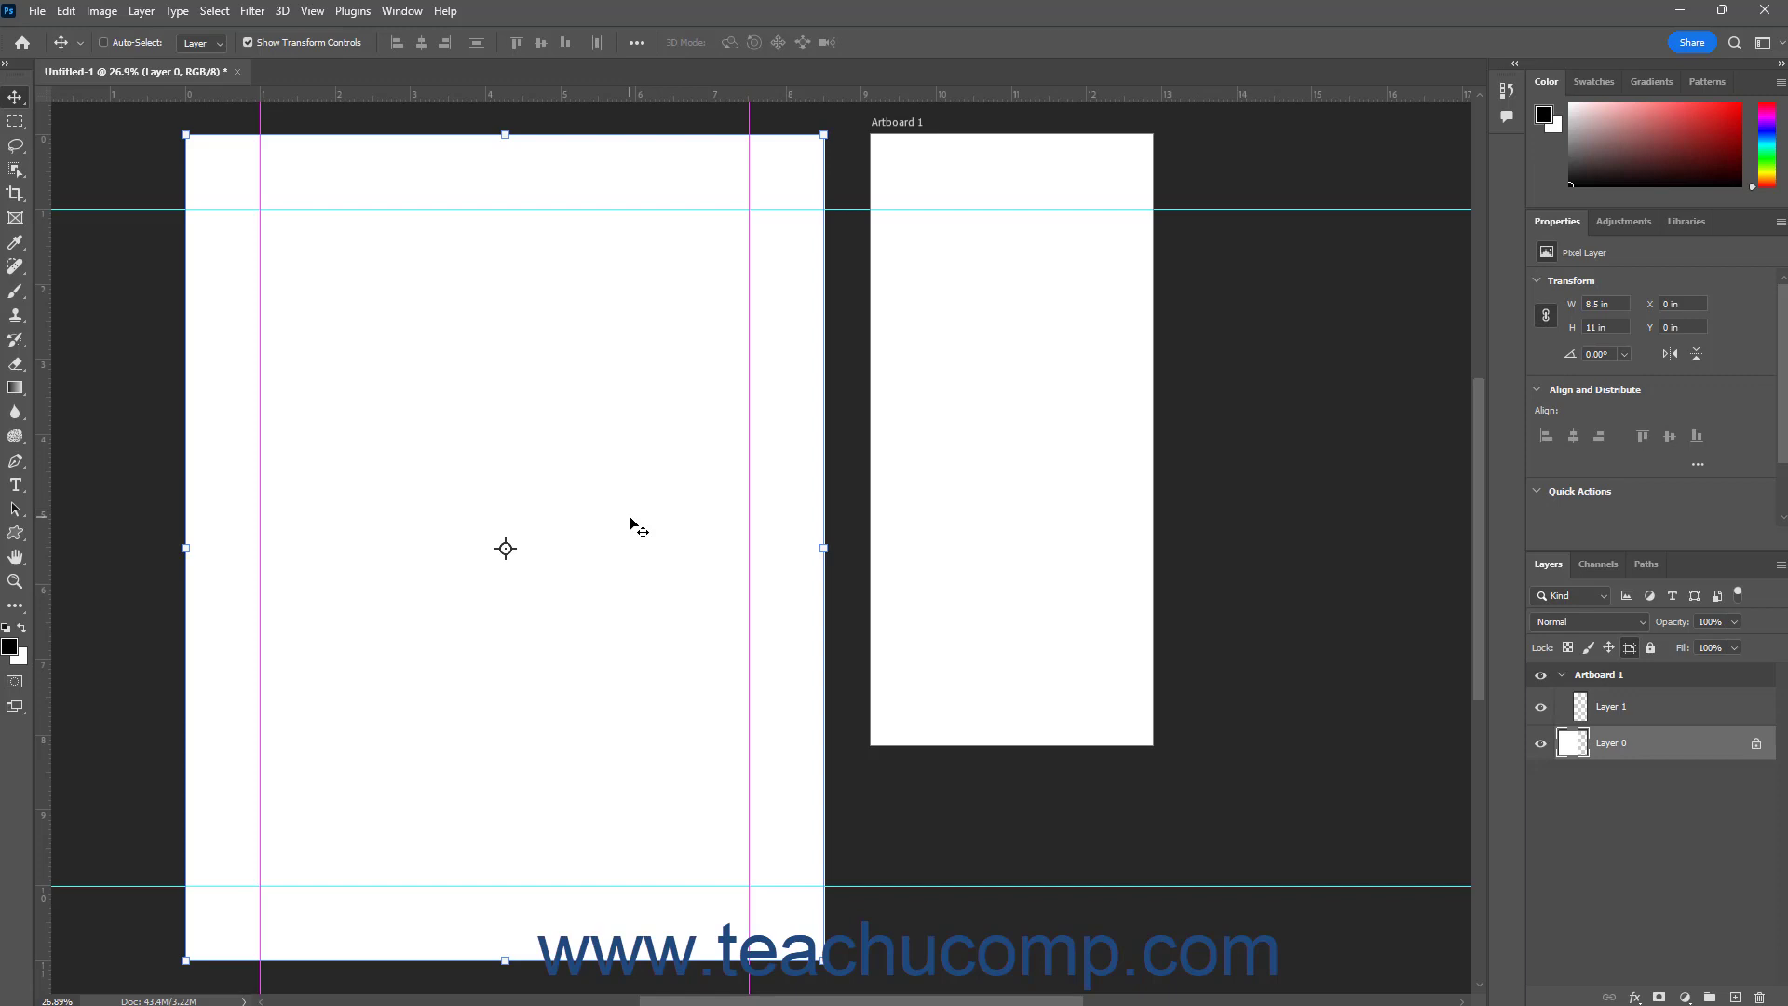
Lock the document's guides and unlock them again
click(312, 11)
mouse_move(387, 503)
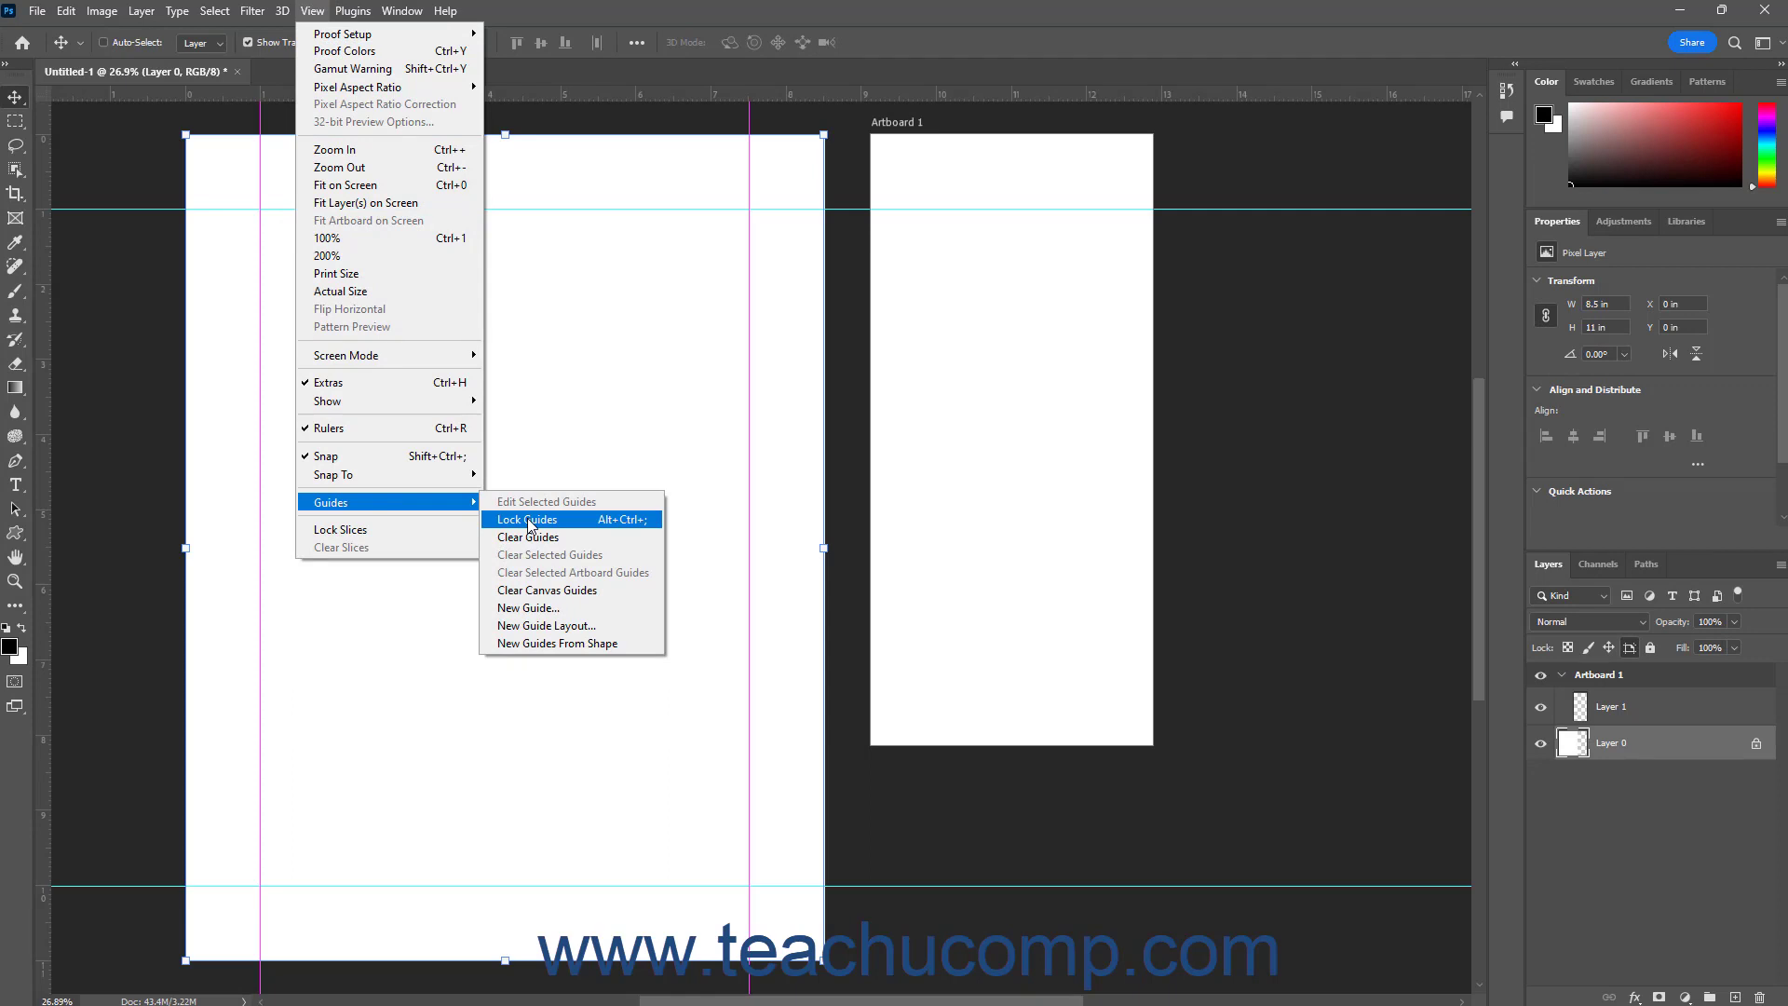
click(529, 519)
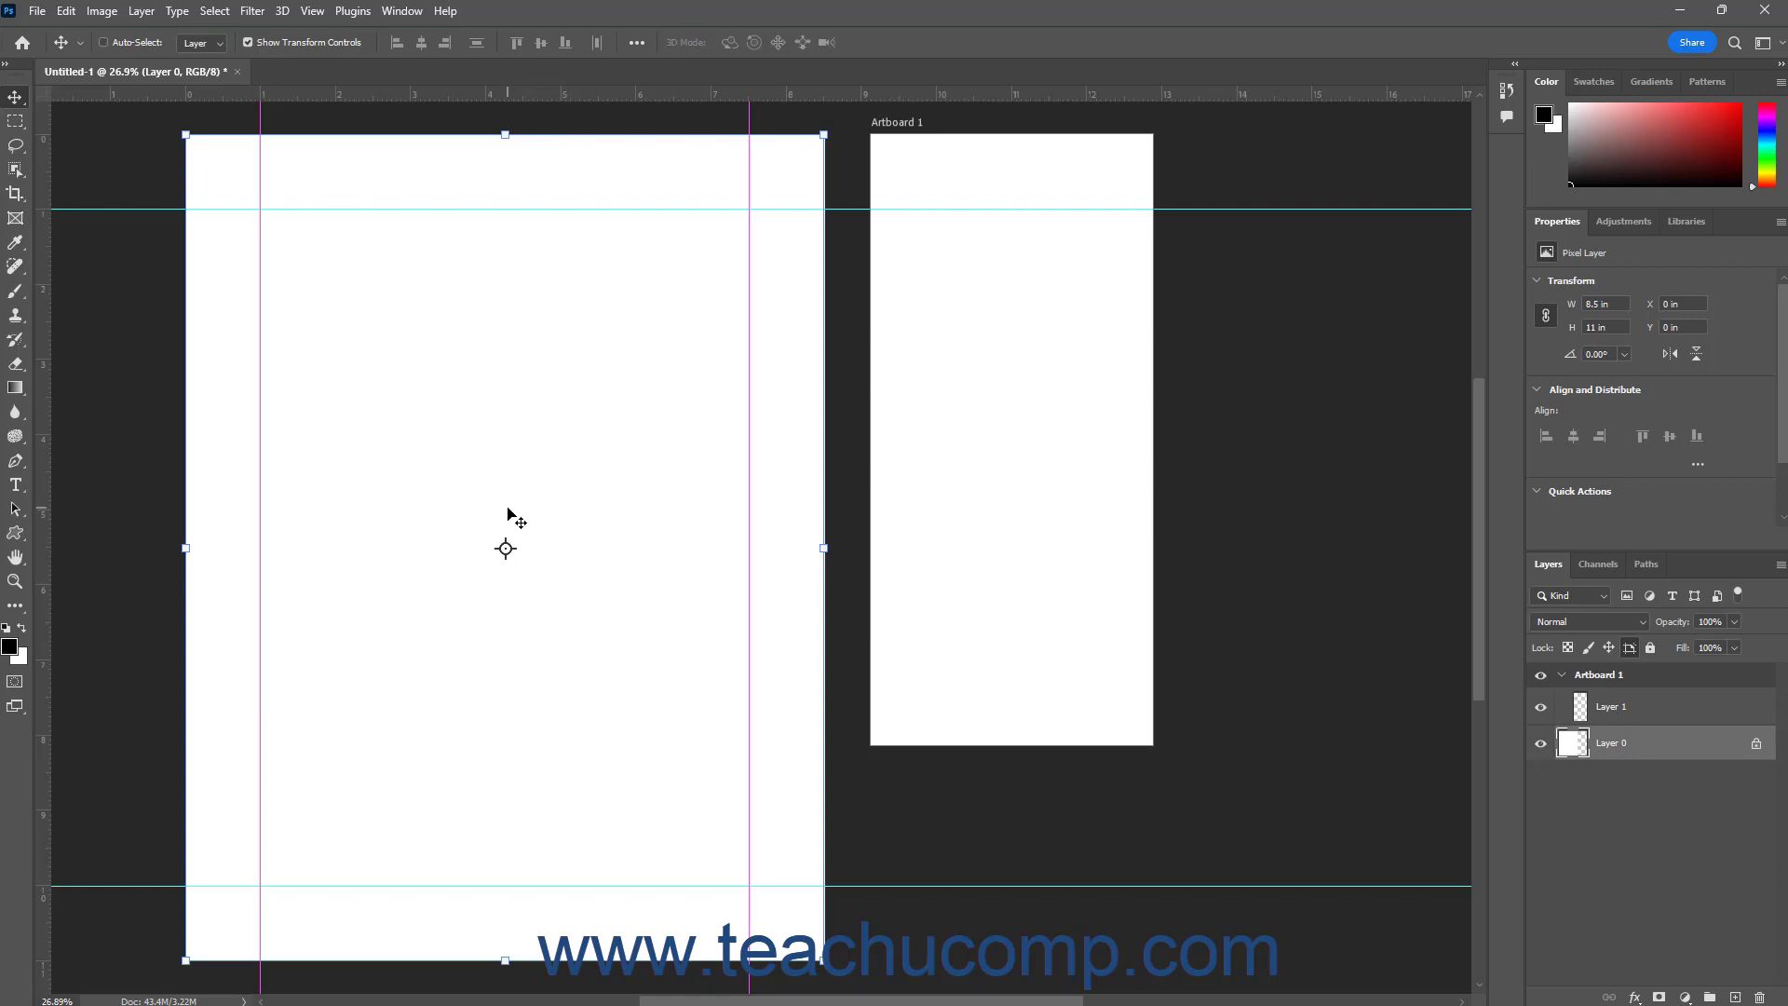
click(314, 11)
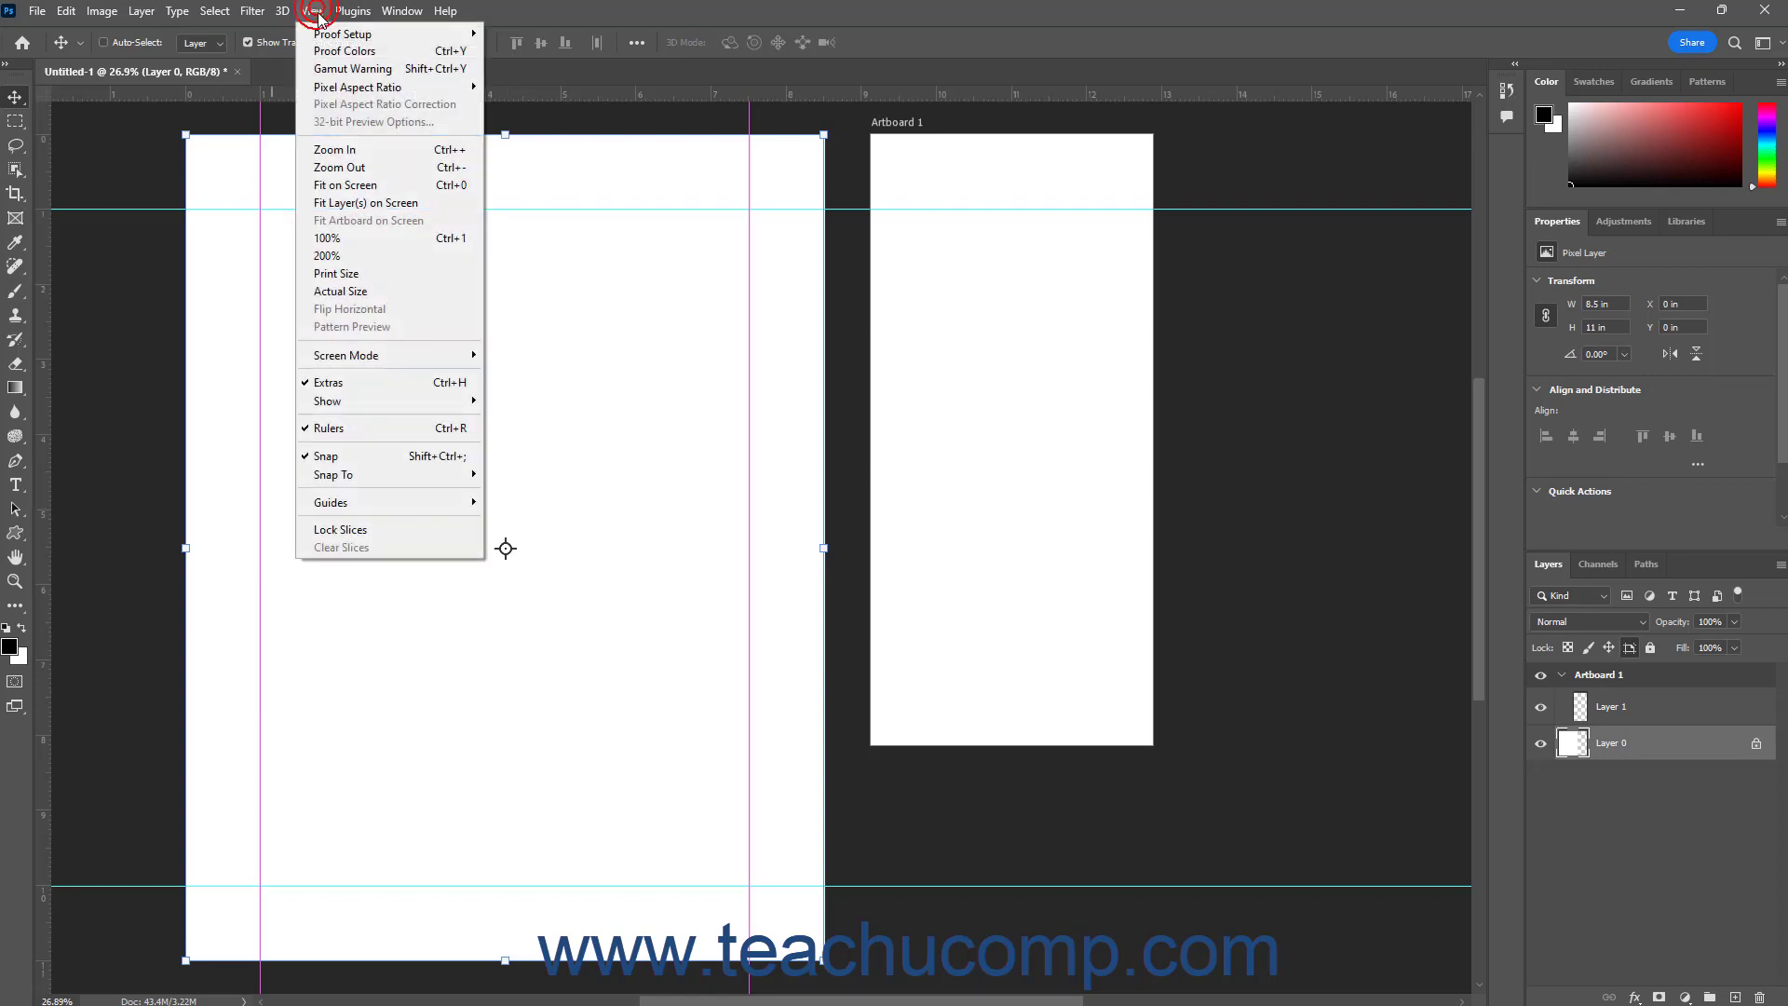
mouse_move(461, 502)
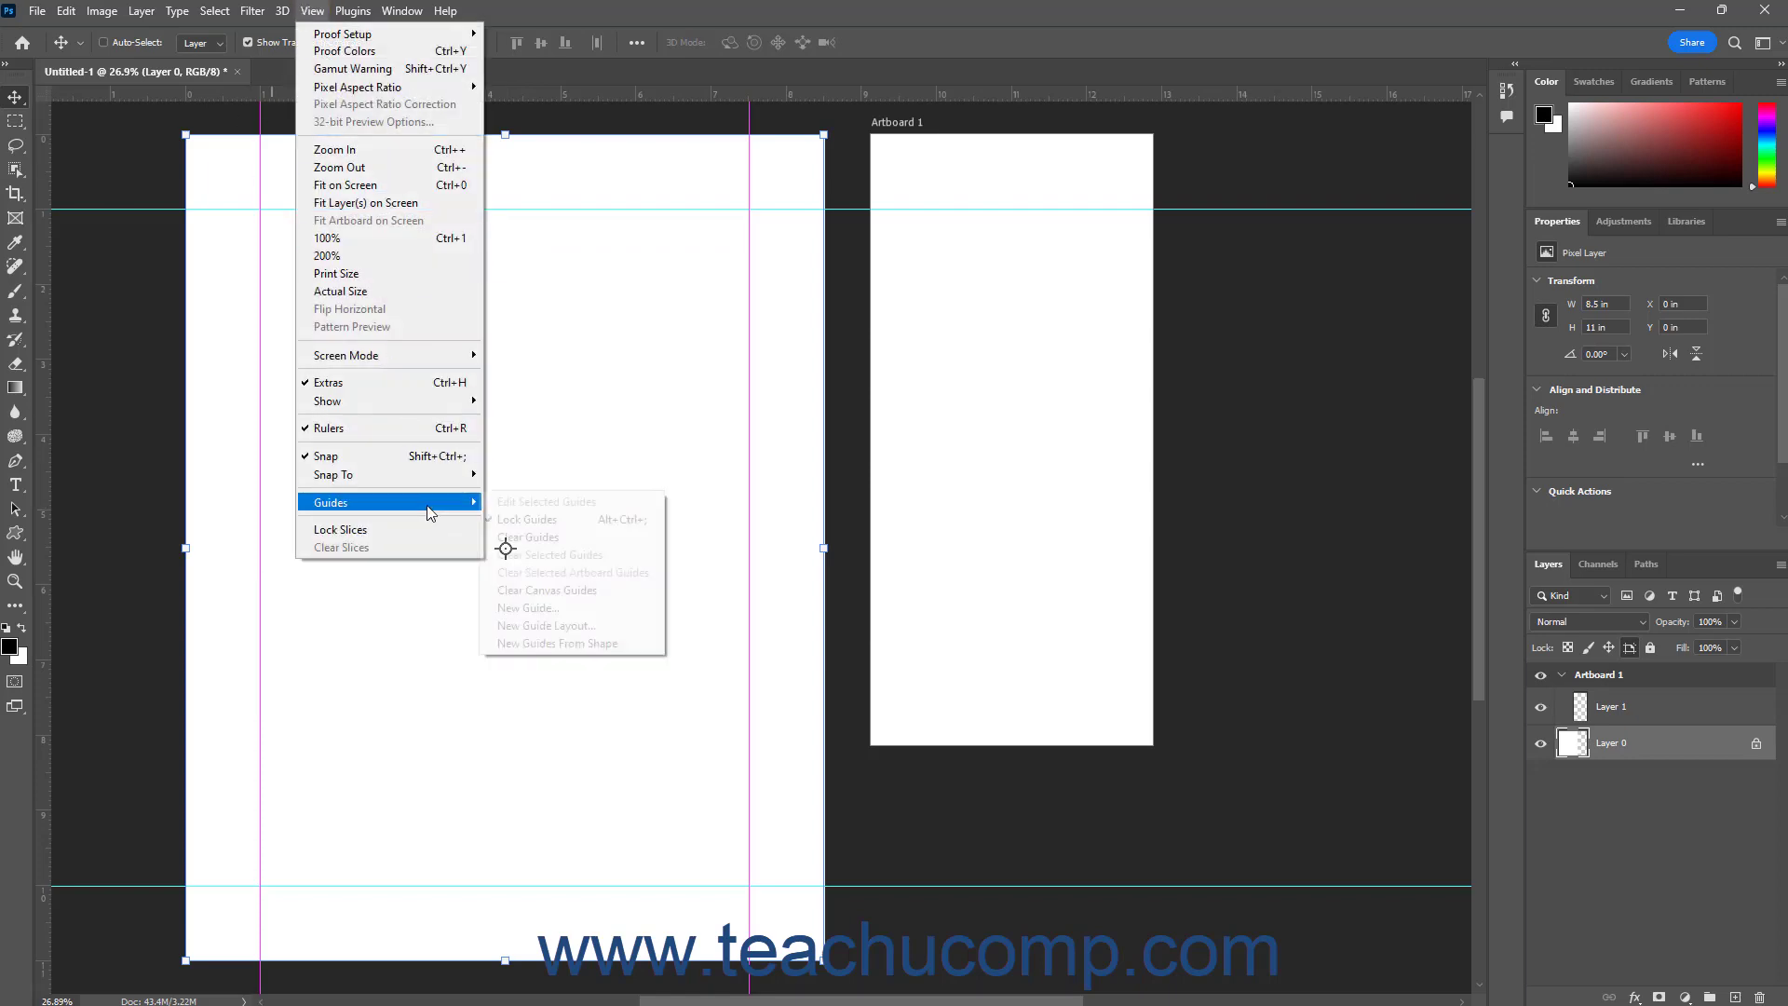
click(547, 518)
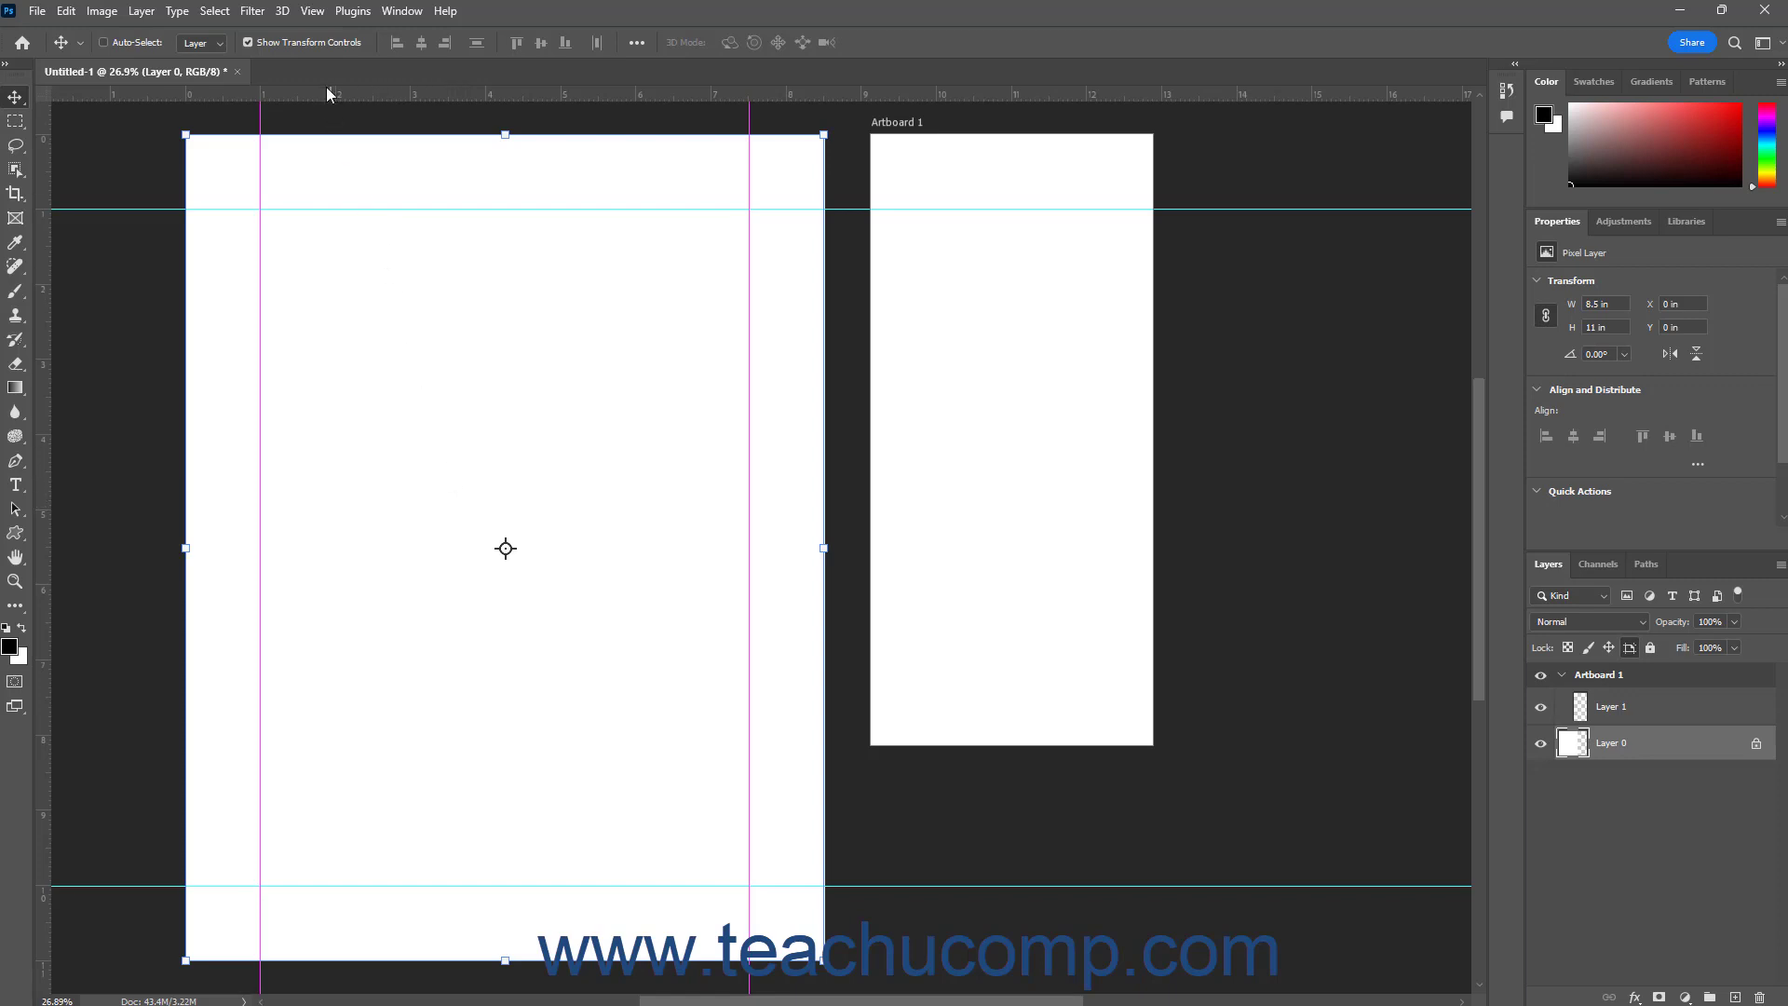
Hide all guides in the document and show them again
click(321, 16)
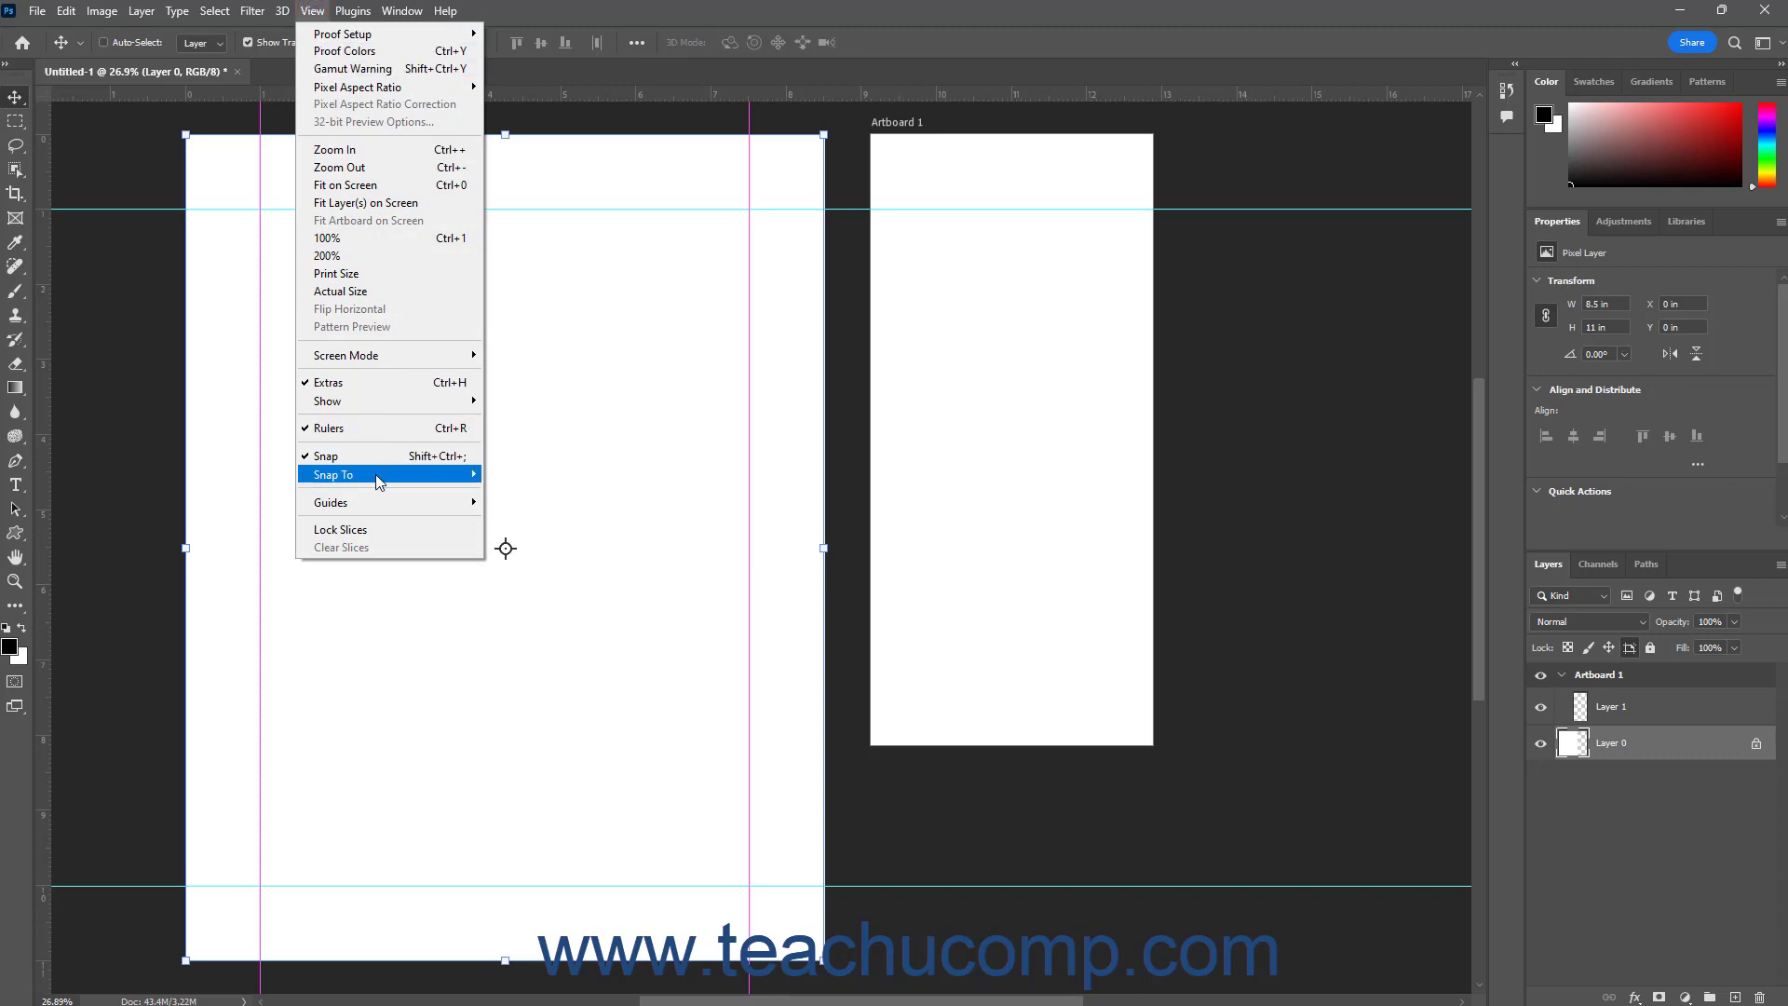
mouse_move(378, 480)
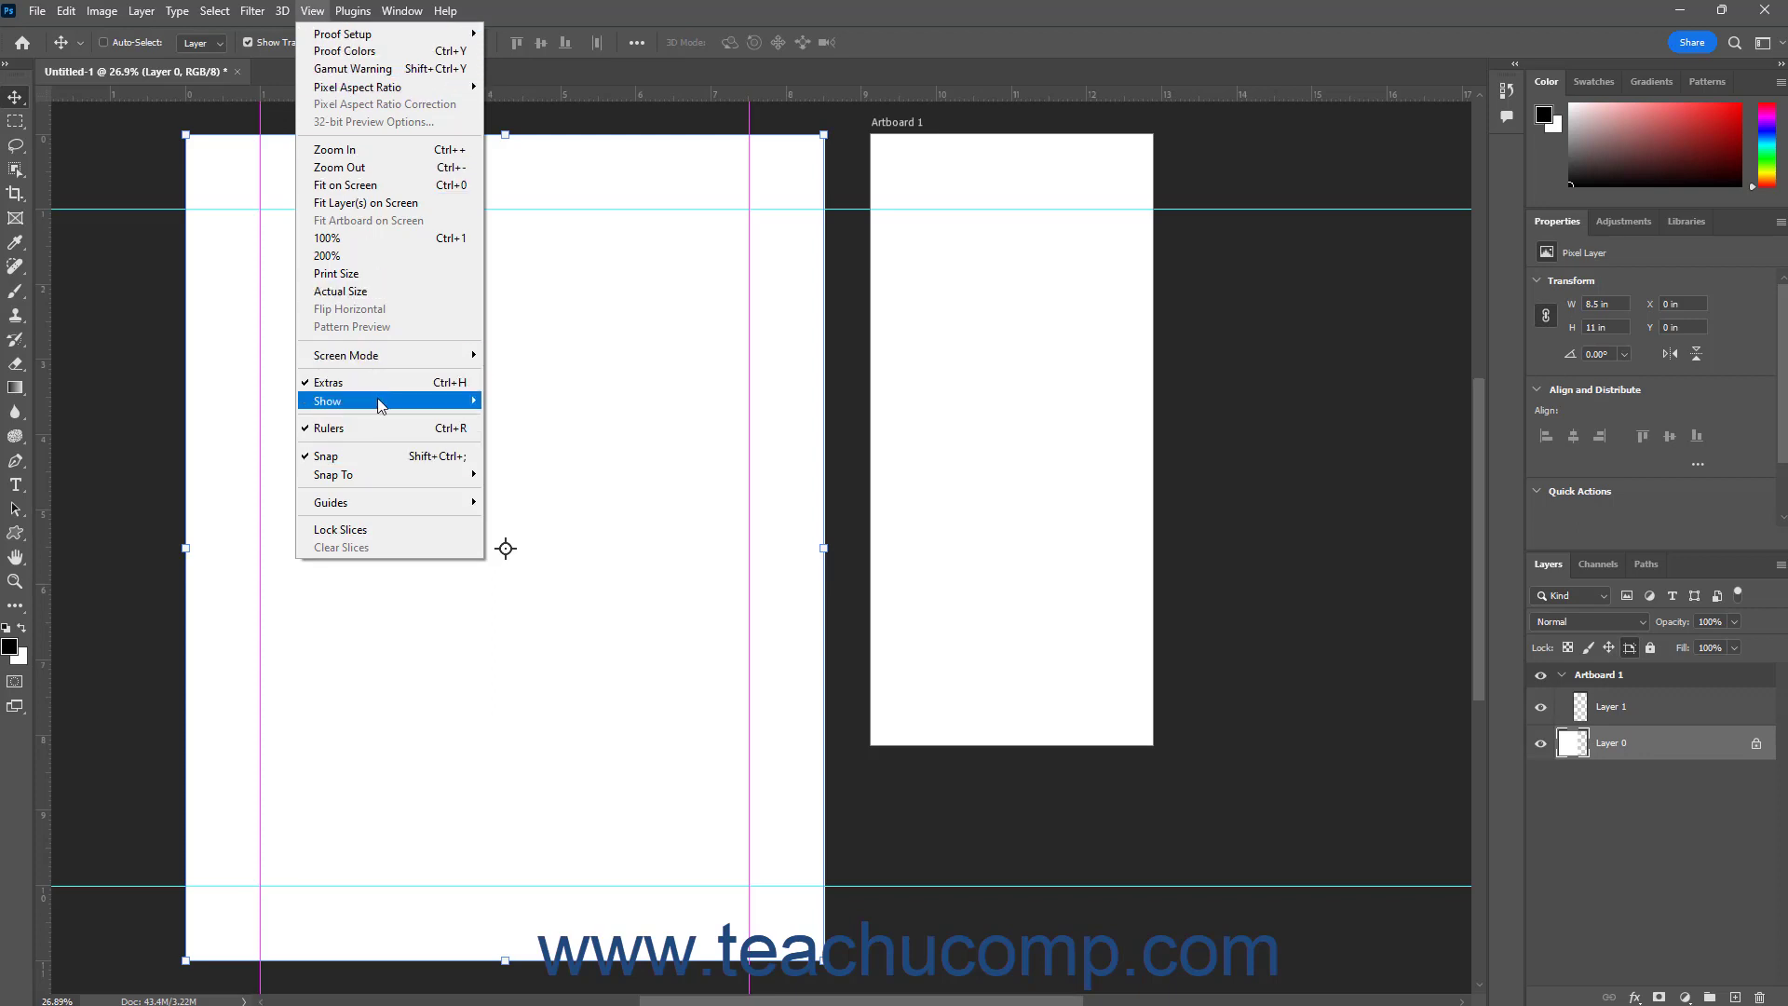
mouse_move(381, 402)
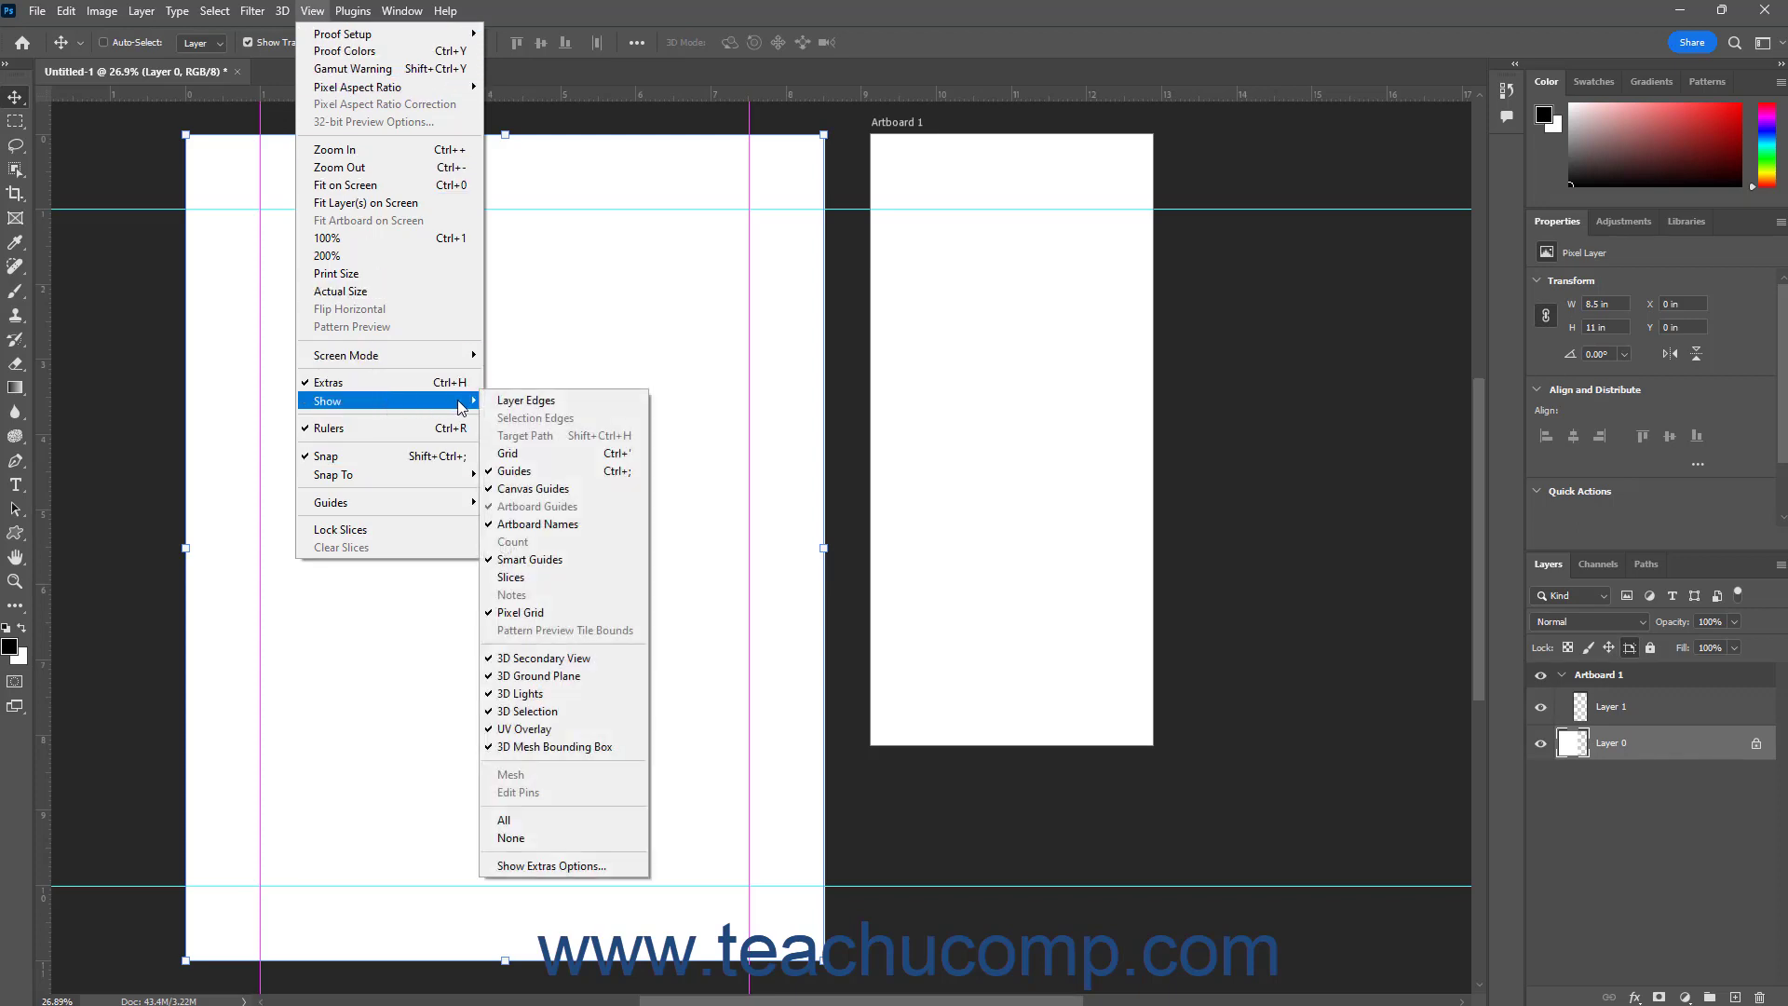
click(531, 472)
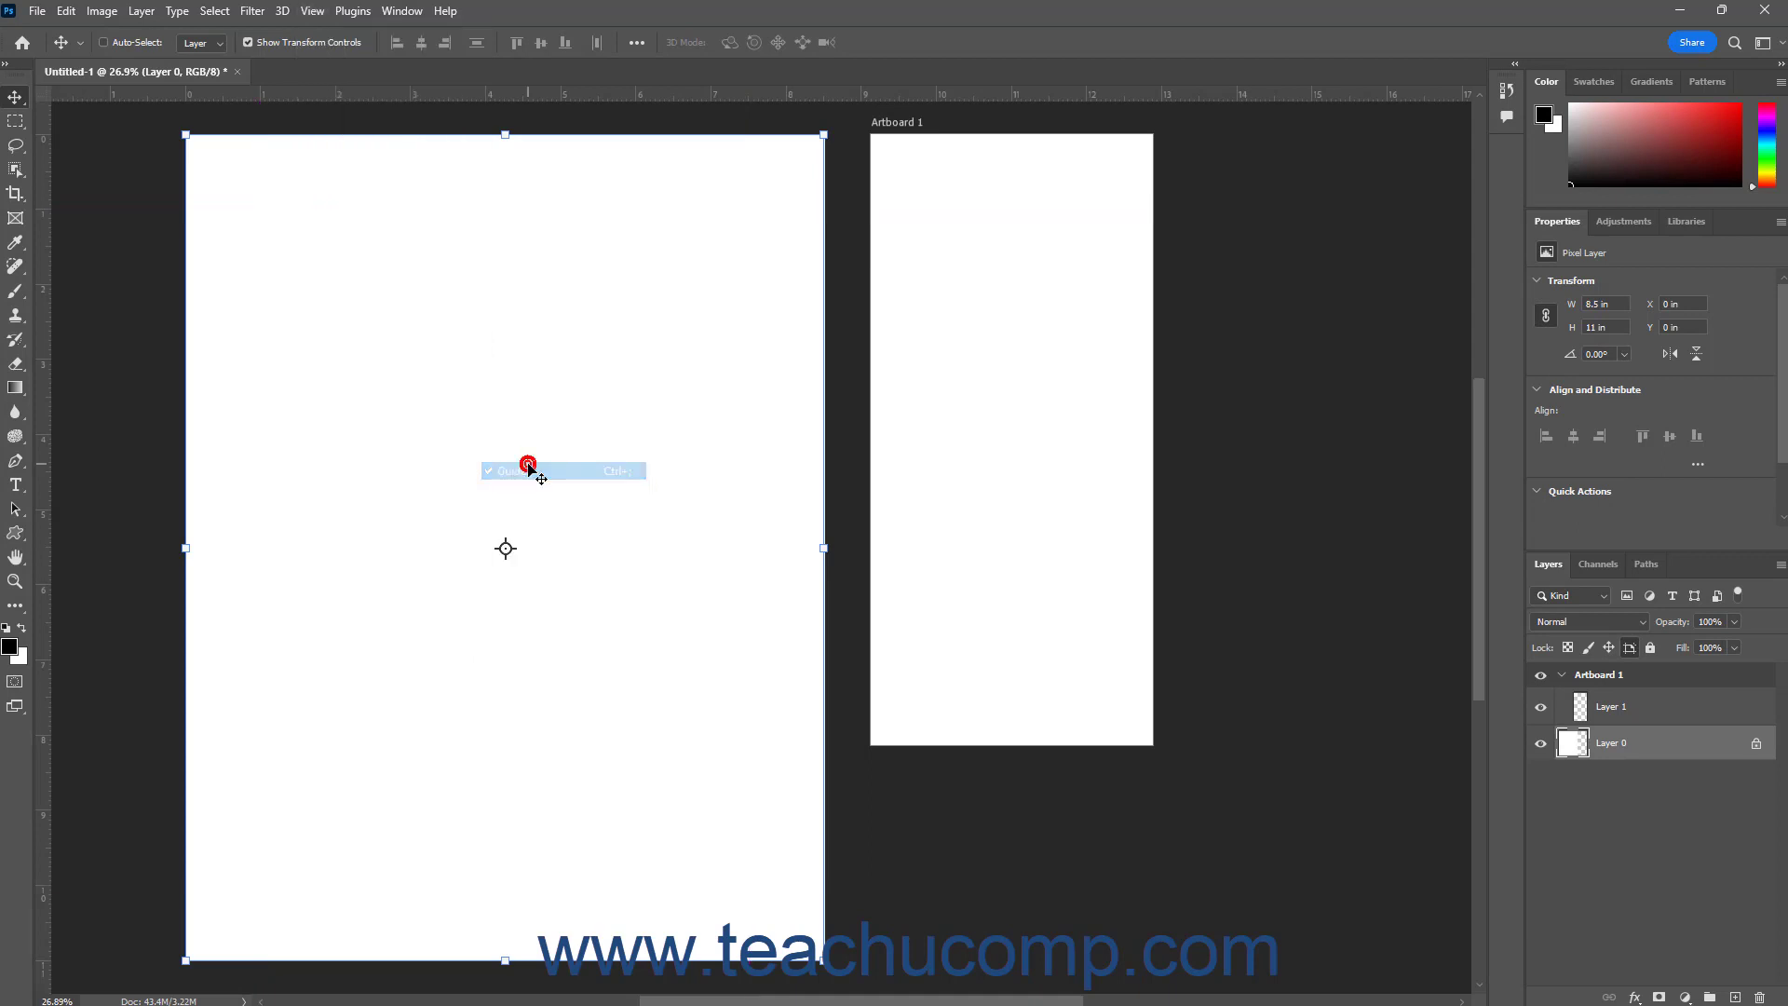
click(312, 10)
mouse_move(427, 402)
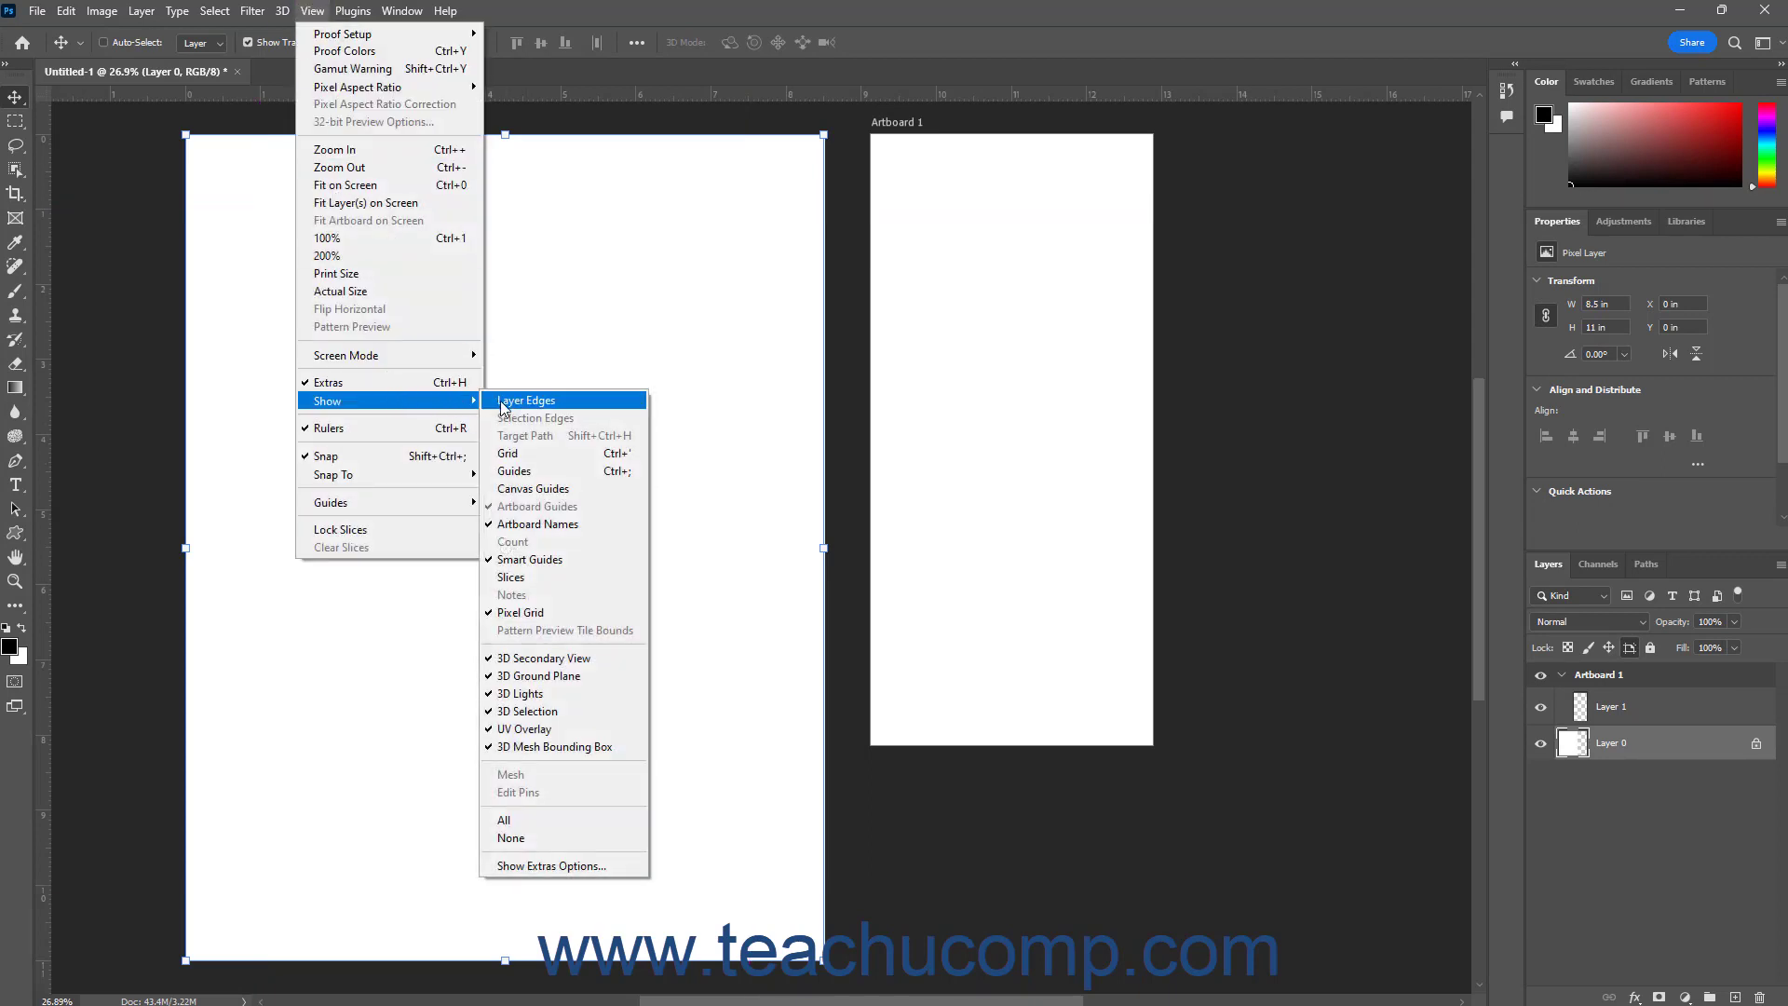
click(515, 470)
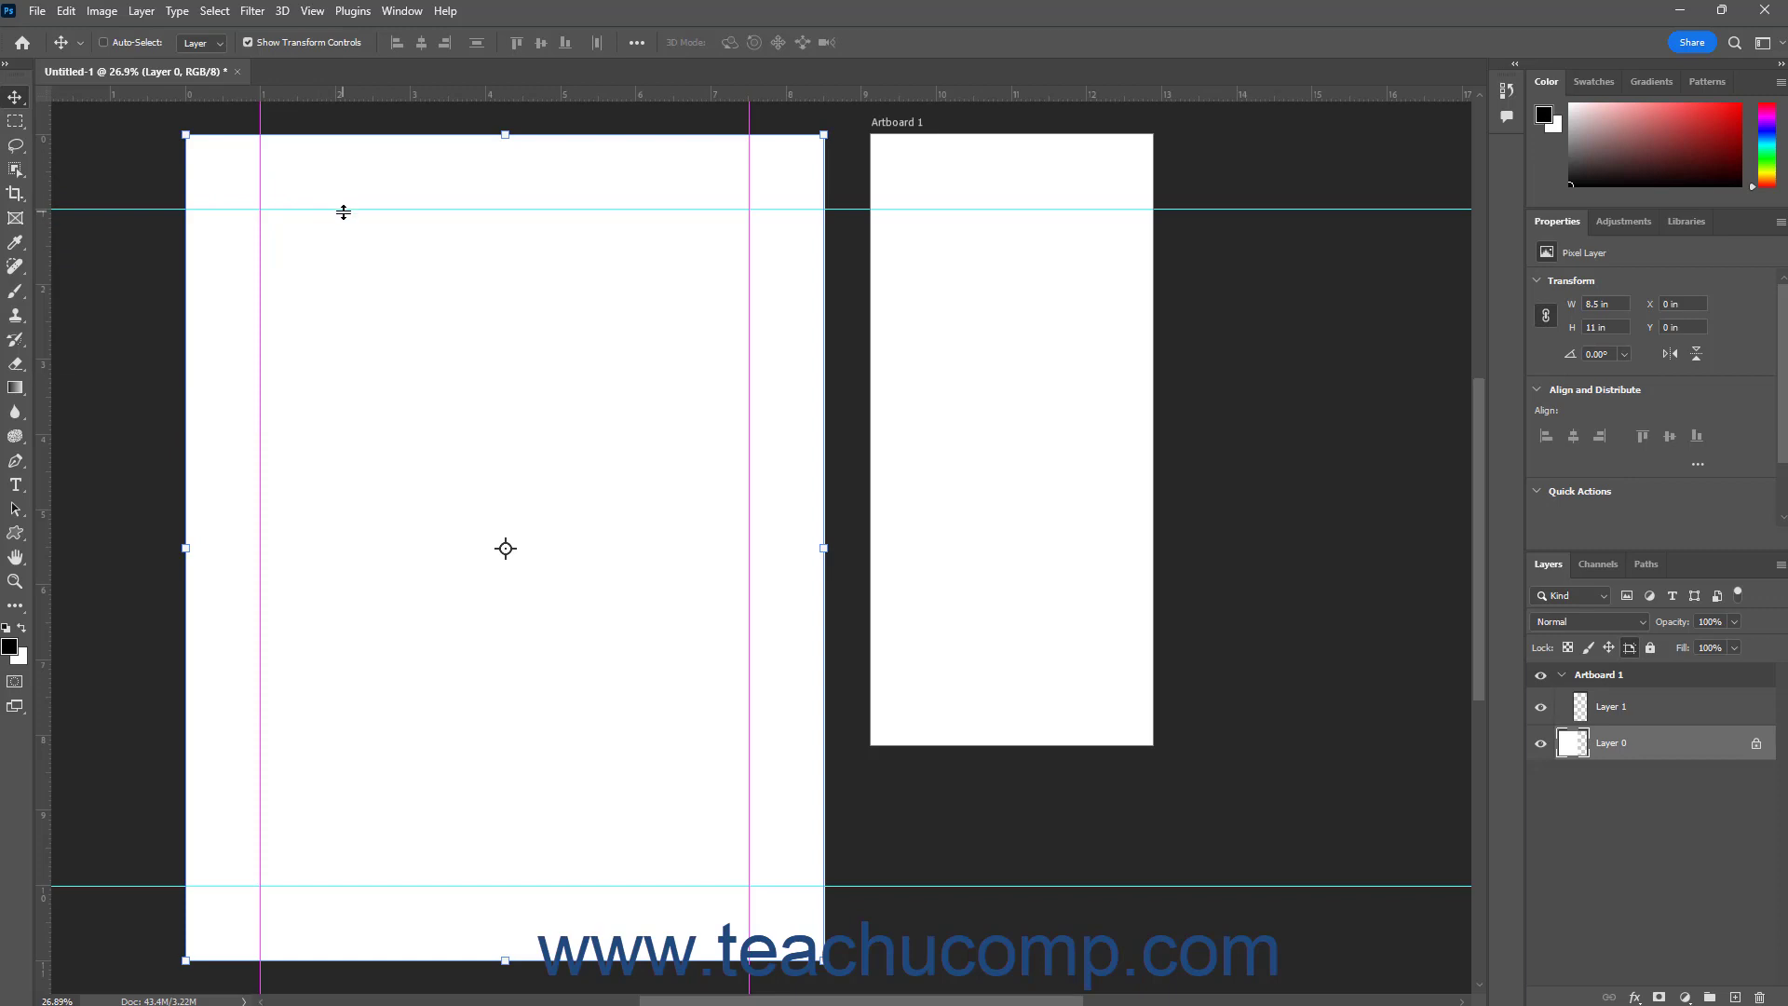
Remove the upper horizontal guide by returning it to the ruler, and delete the selected lower horizontal guide
drag(343, 212, 352, 97)
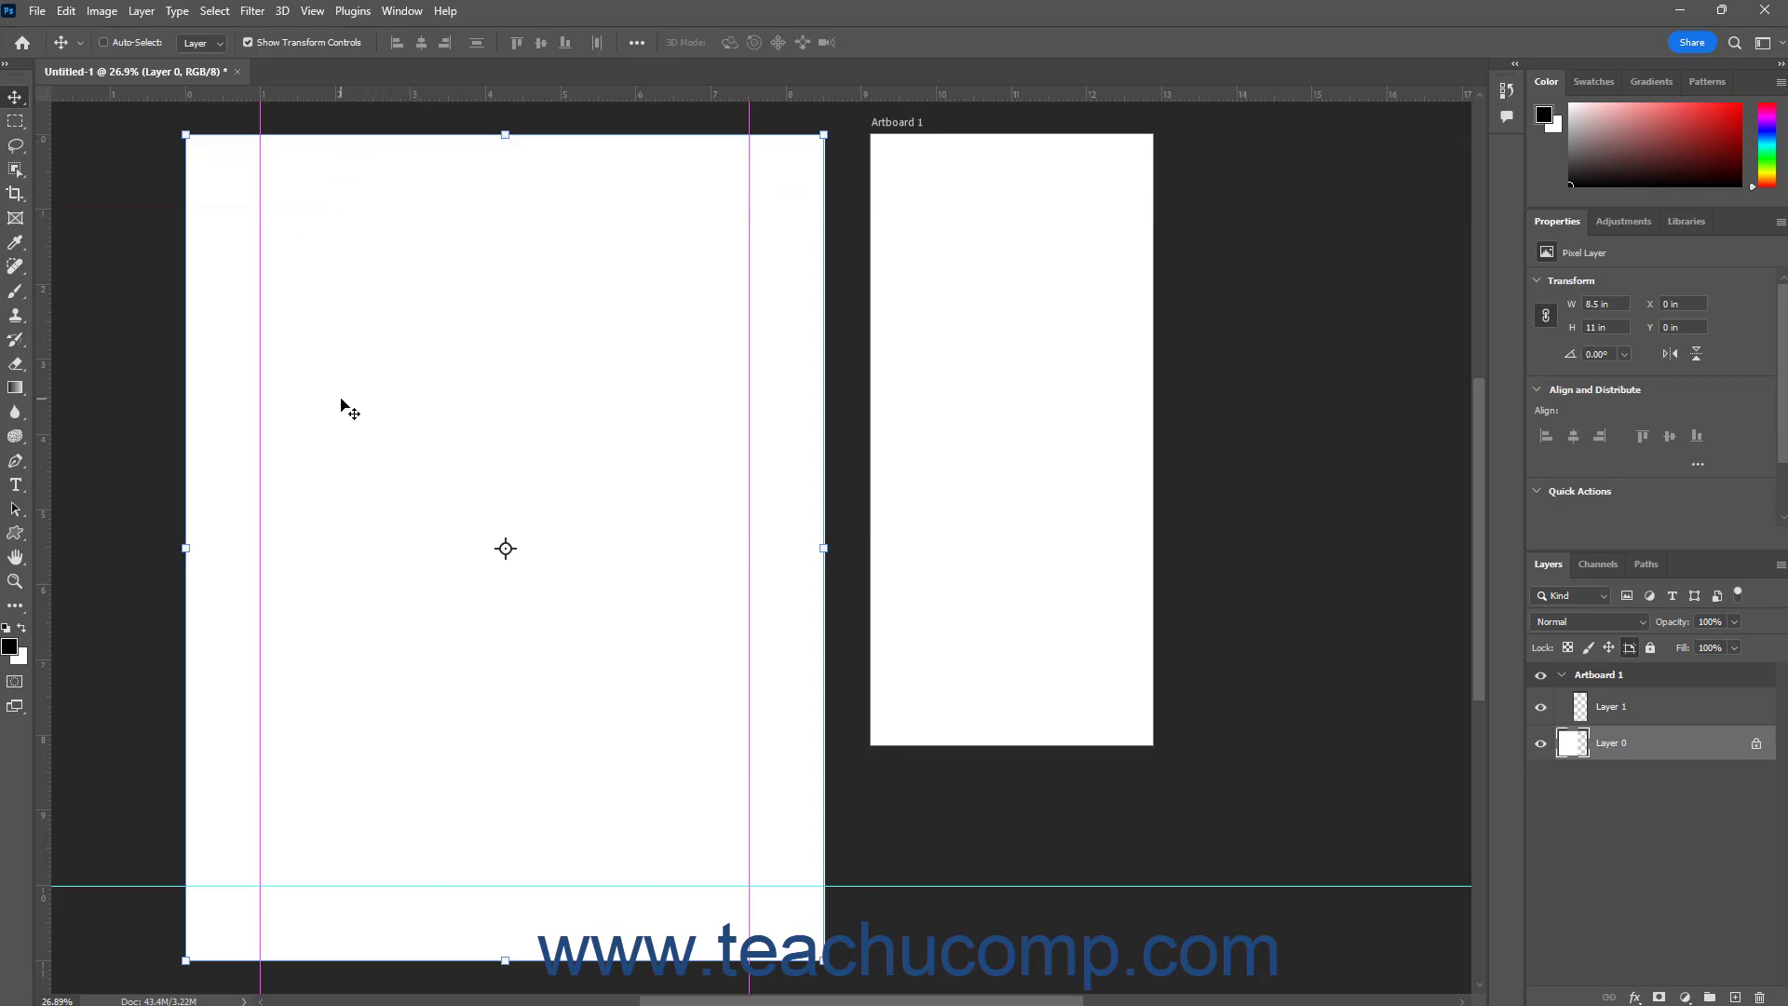
click(309, 886)
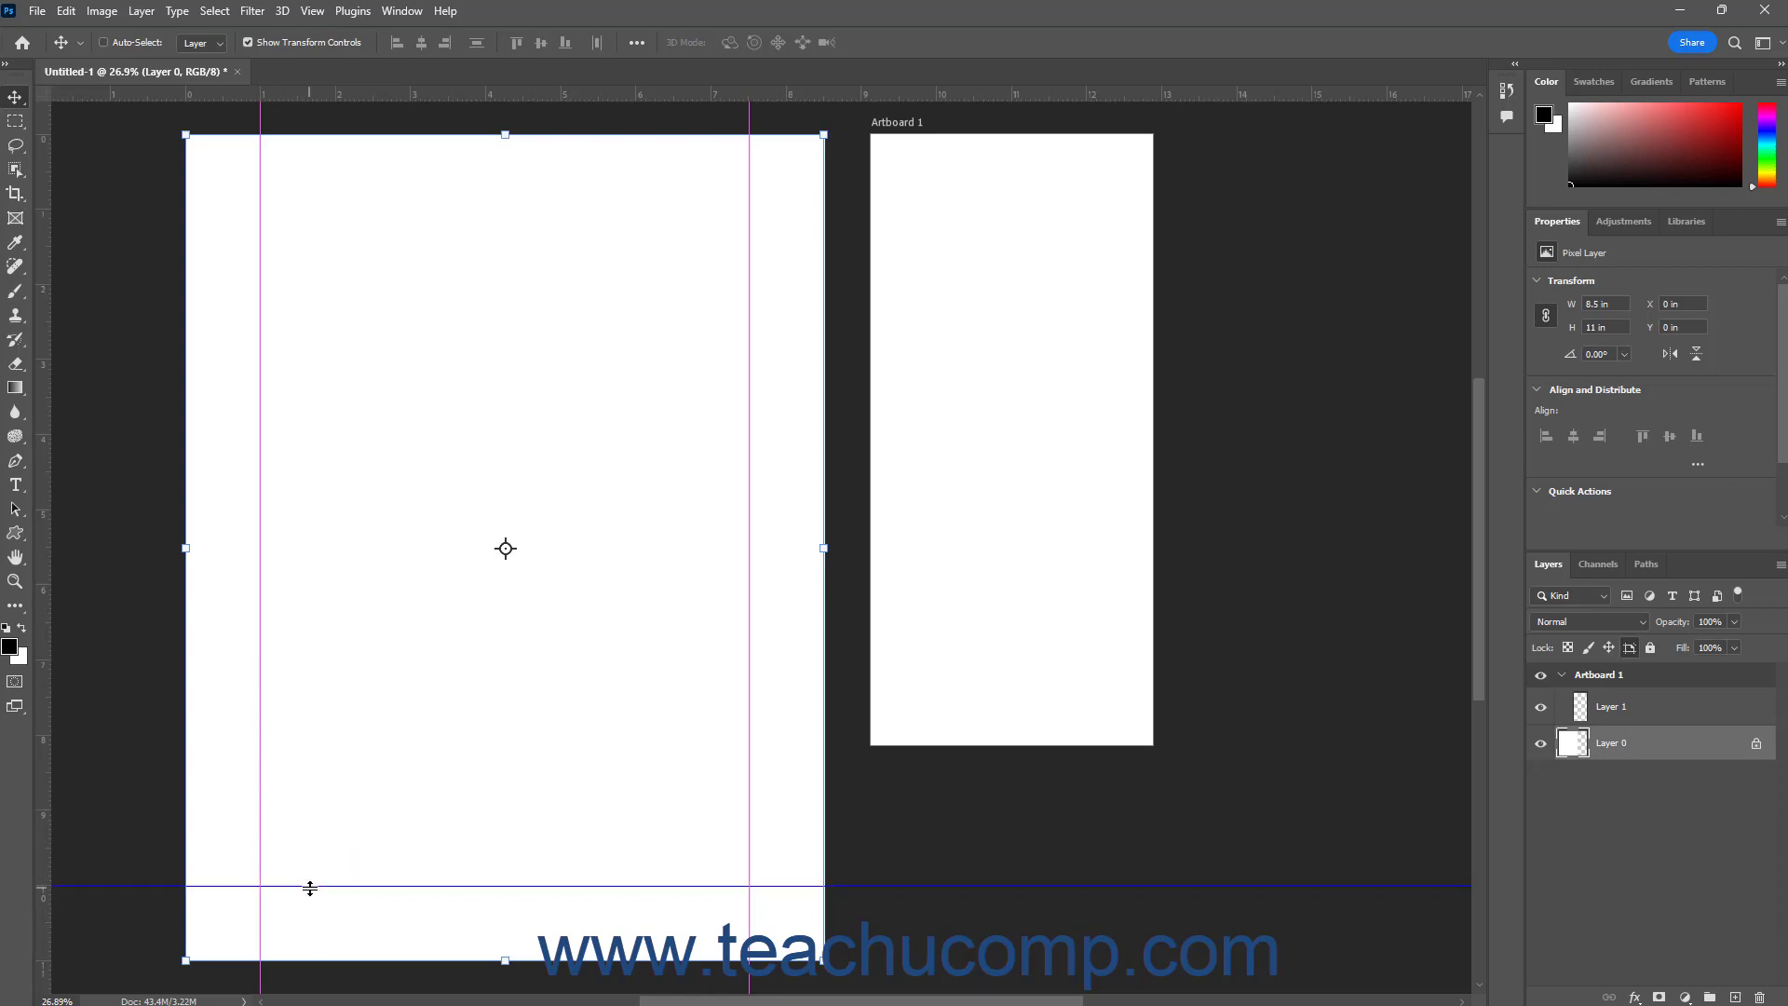
key(Delete)
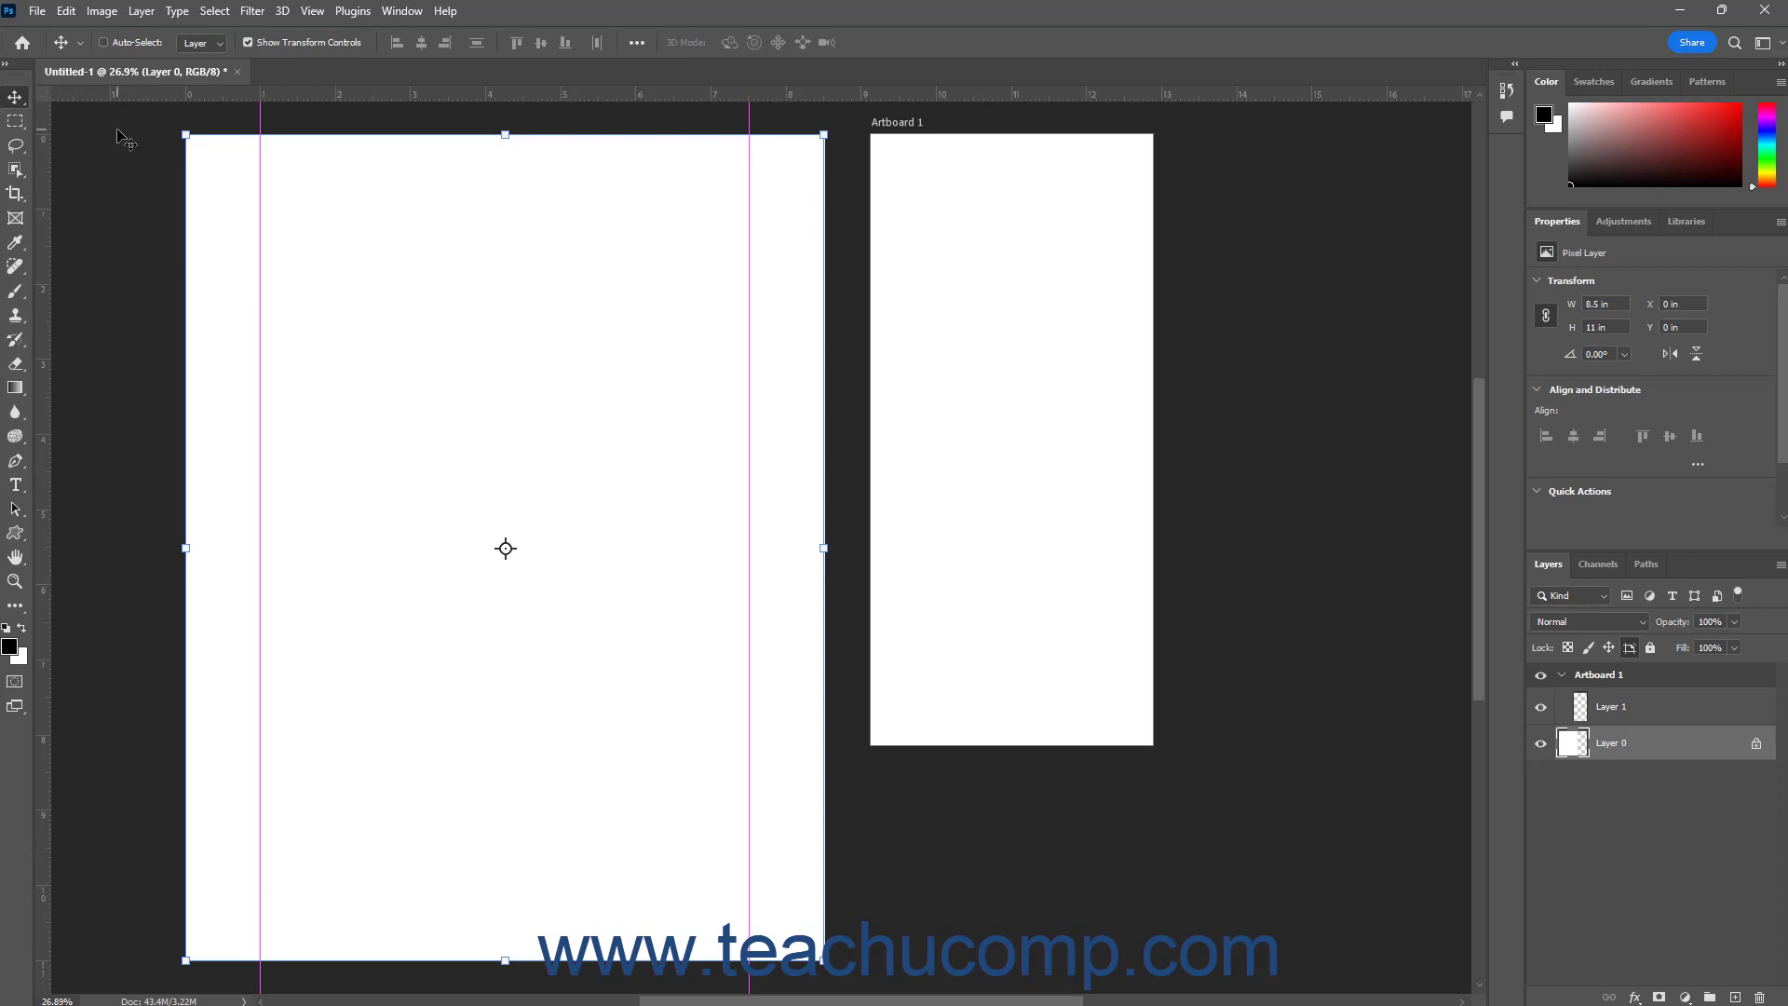
Clear all remaining guides from the document
click(313, 13)
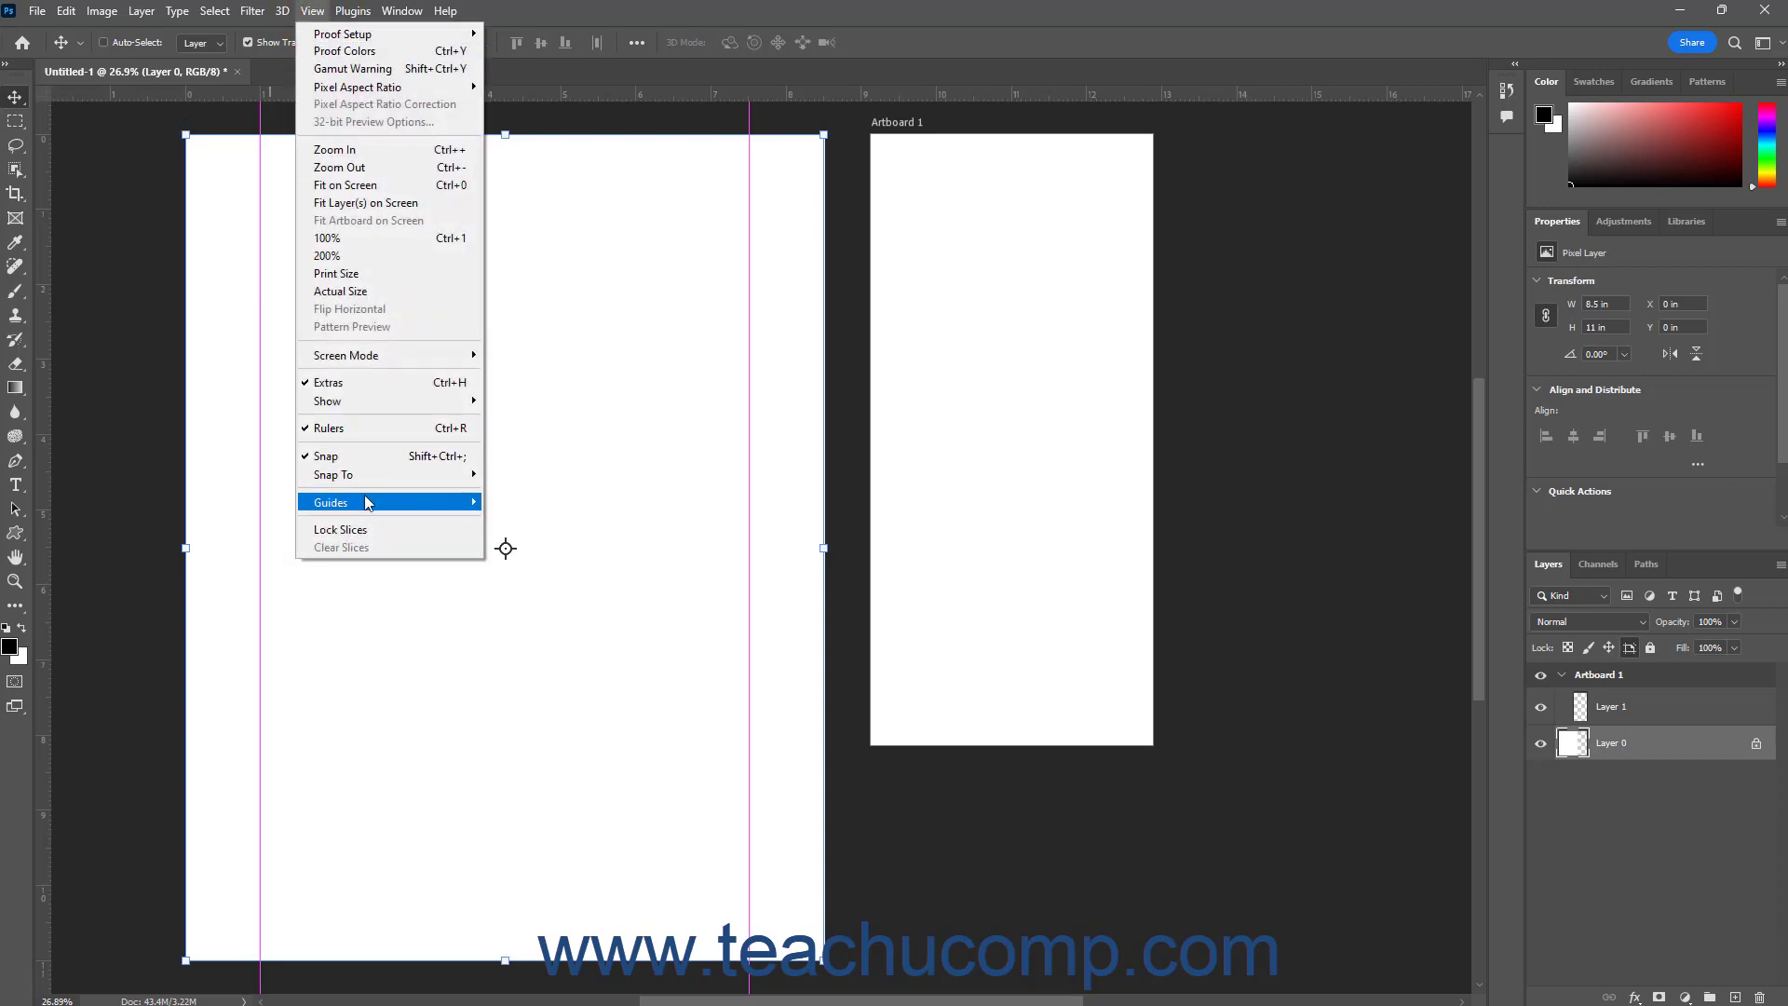
mouse_move(370, 510)
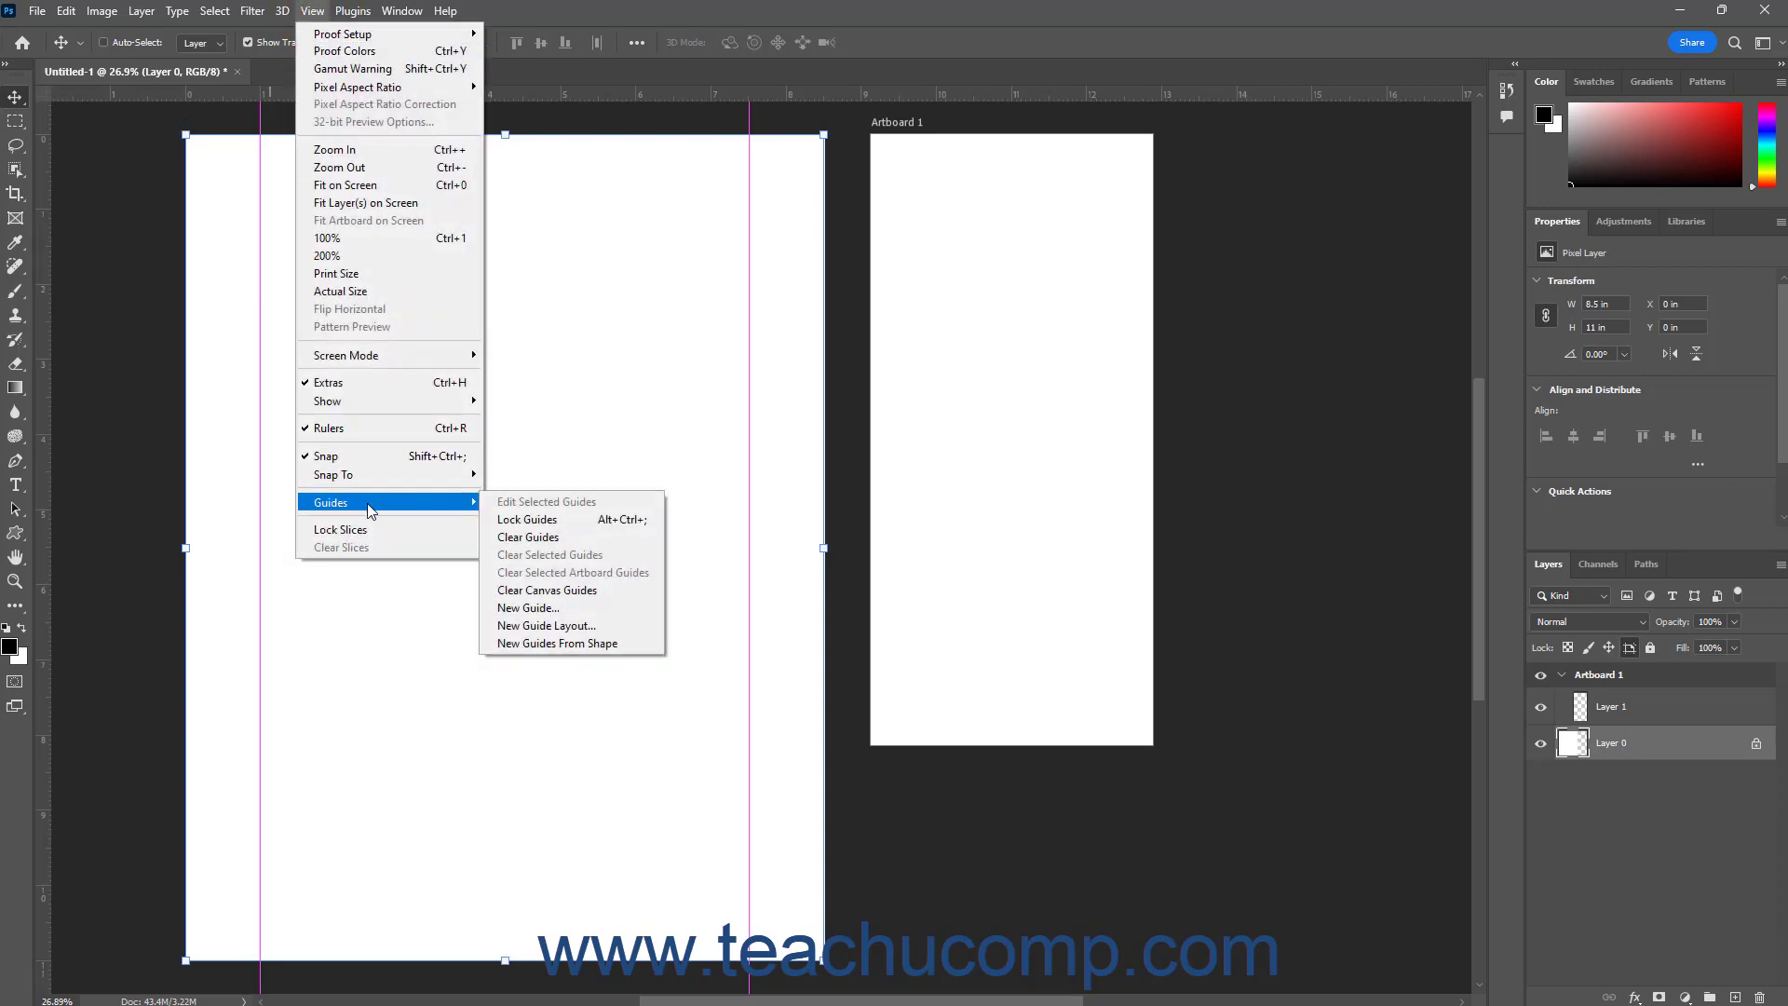
click(535, 540)
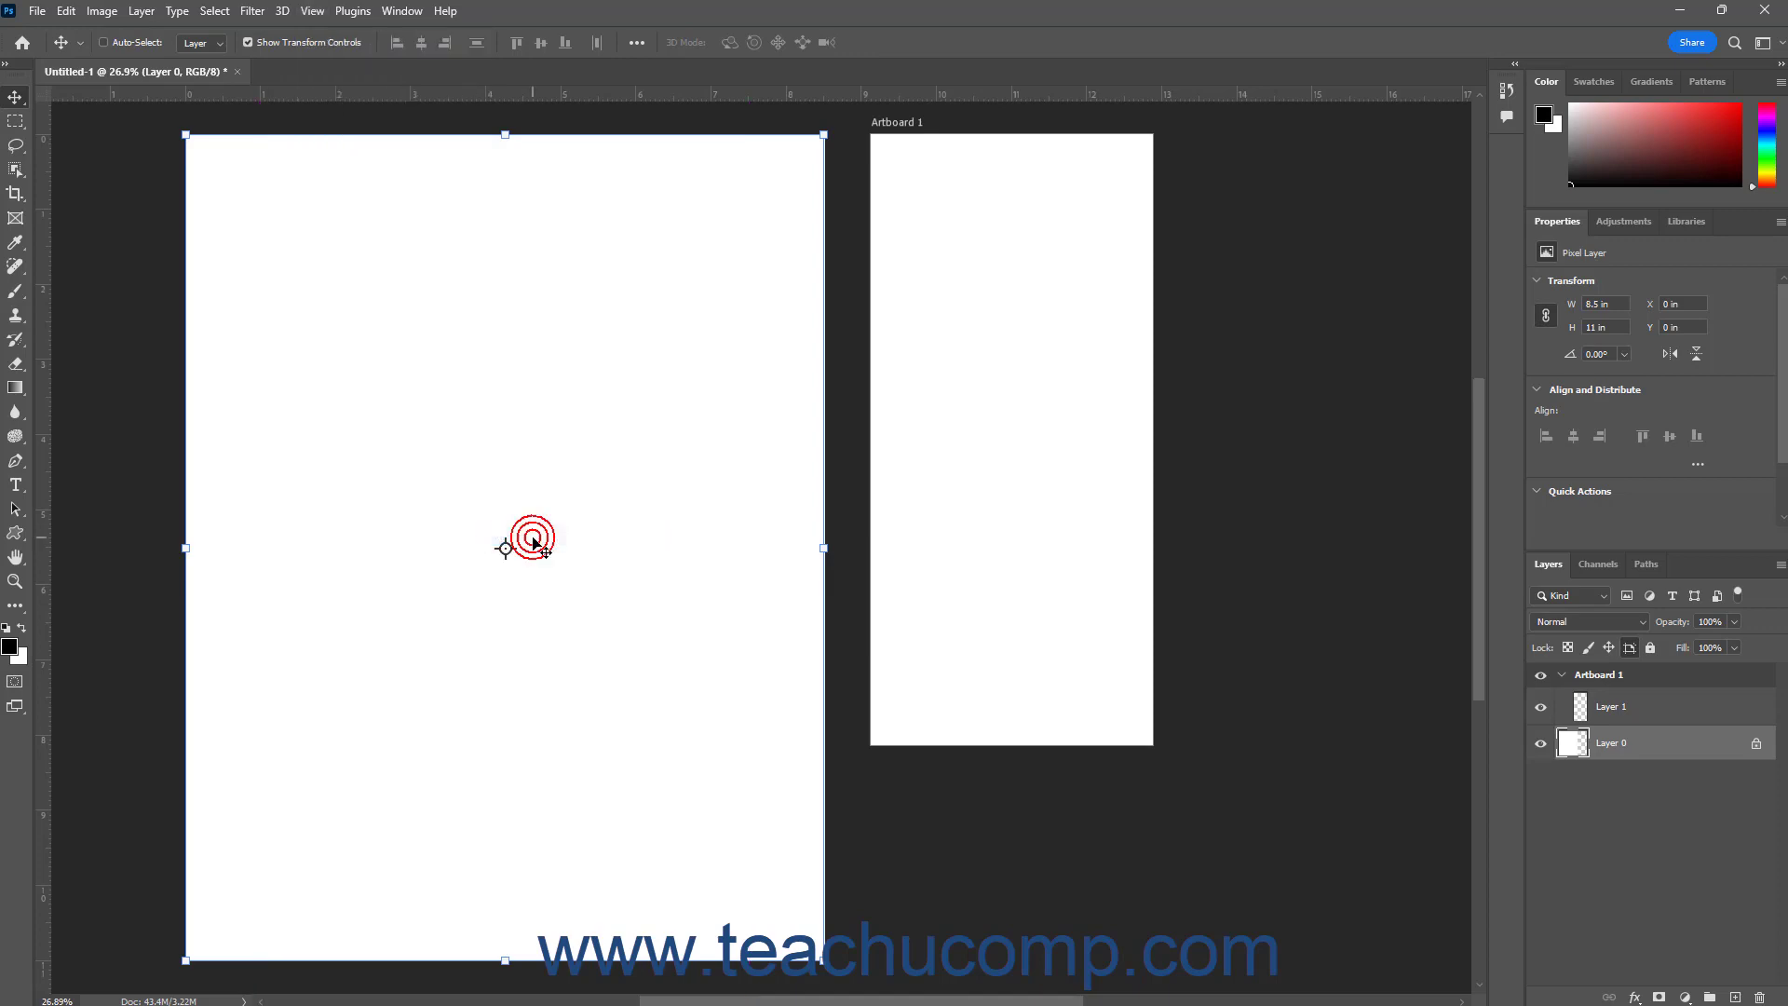
Undo the clearing of all guides and the removal of both horizontal guides
click(72, 13)
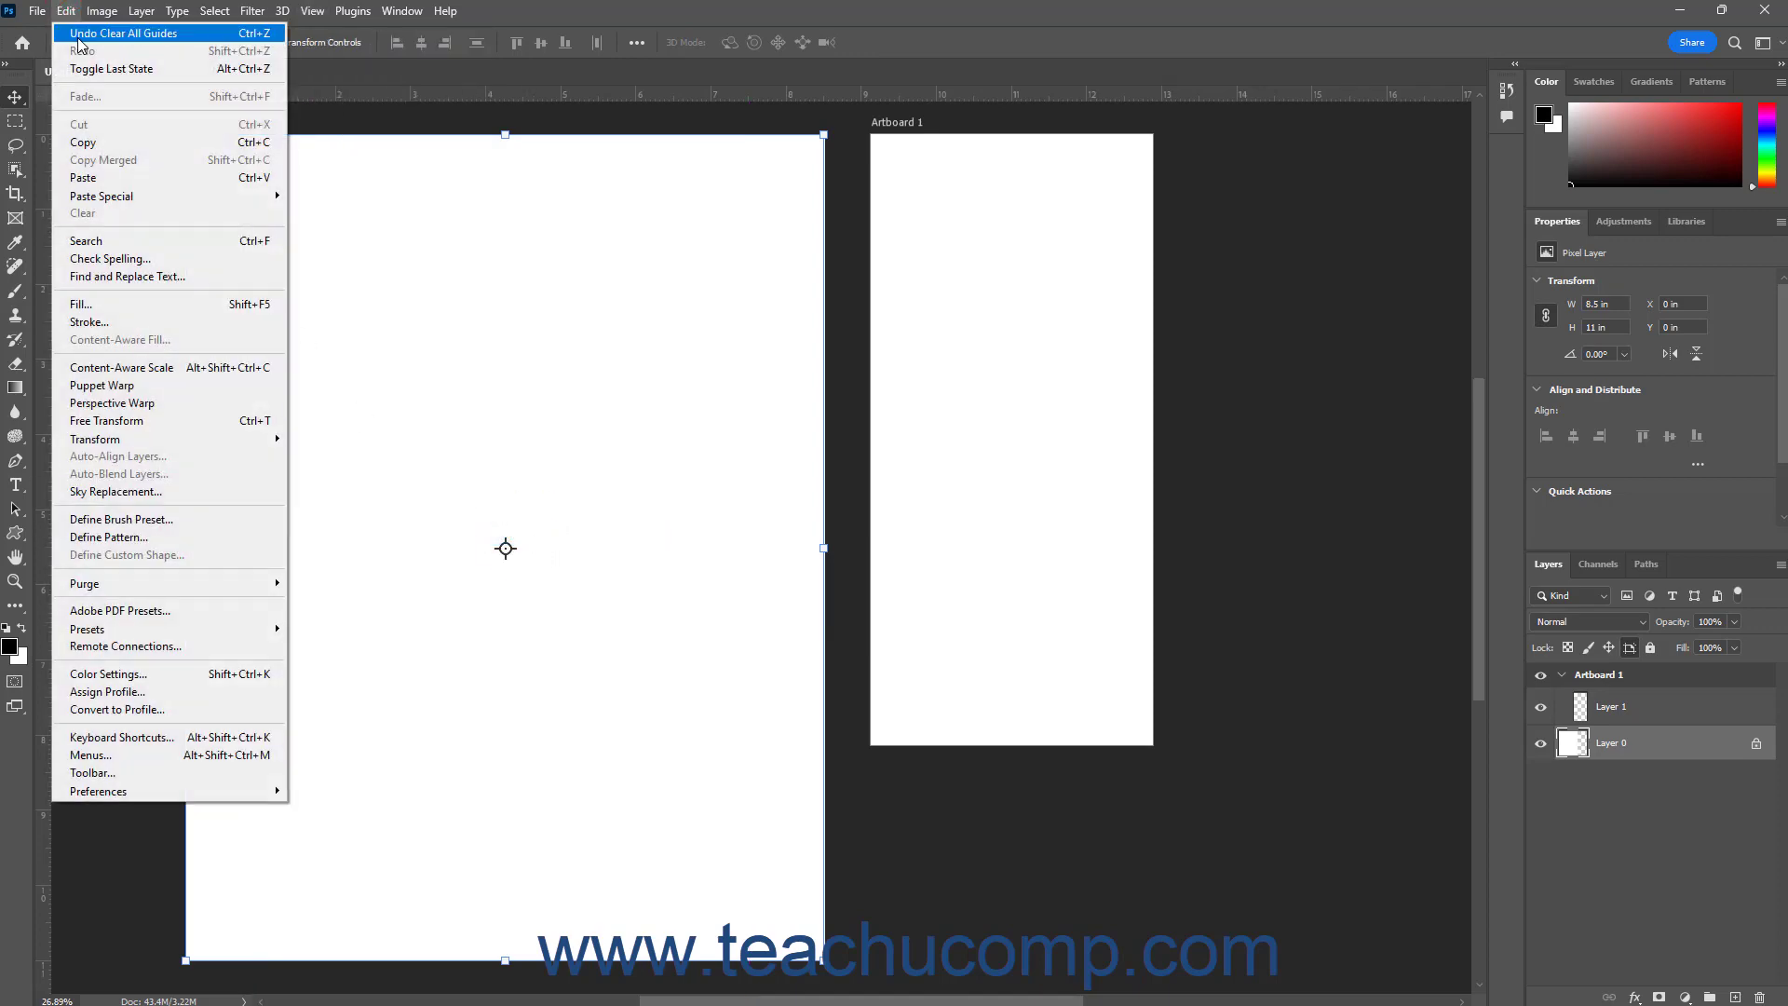
click(74, 33)
click(66, 11)
click(74, 37)
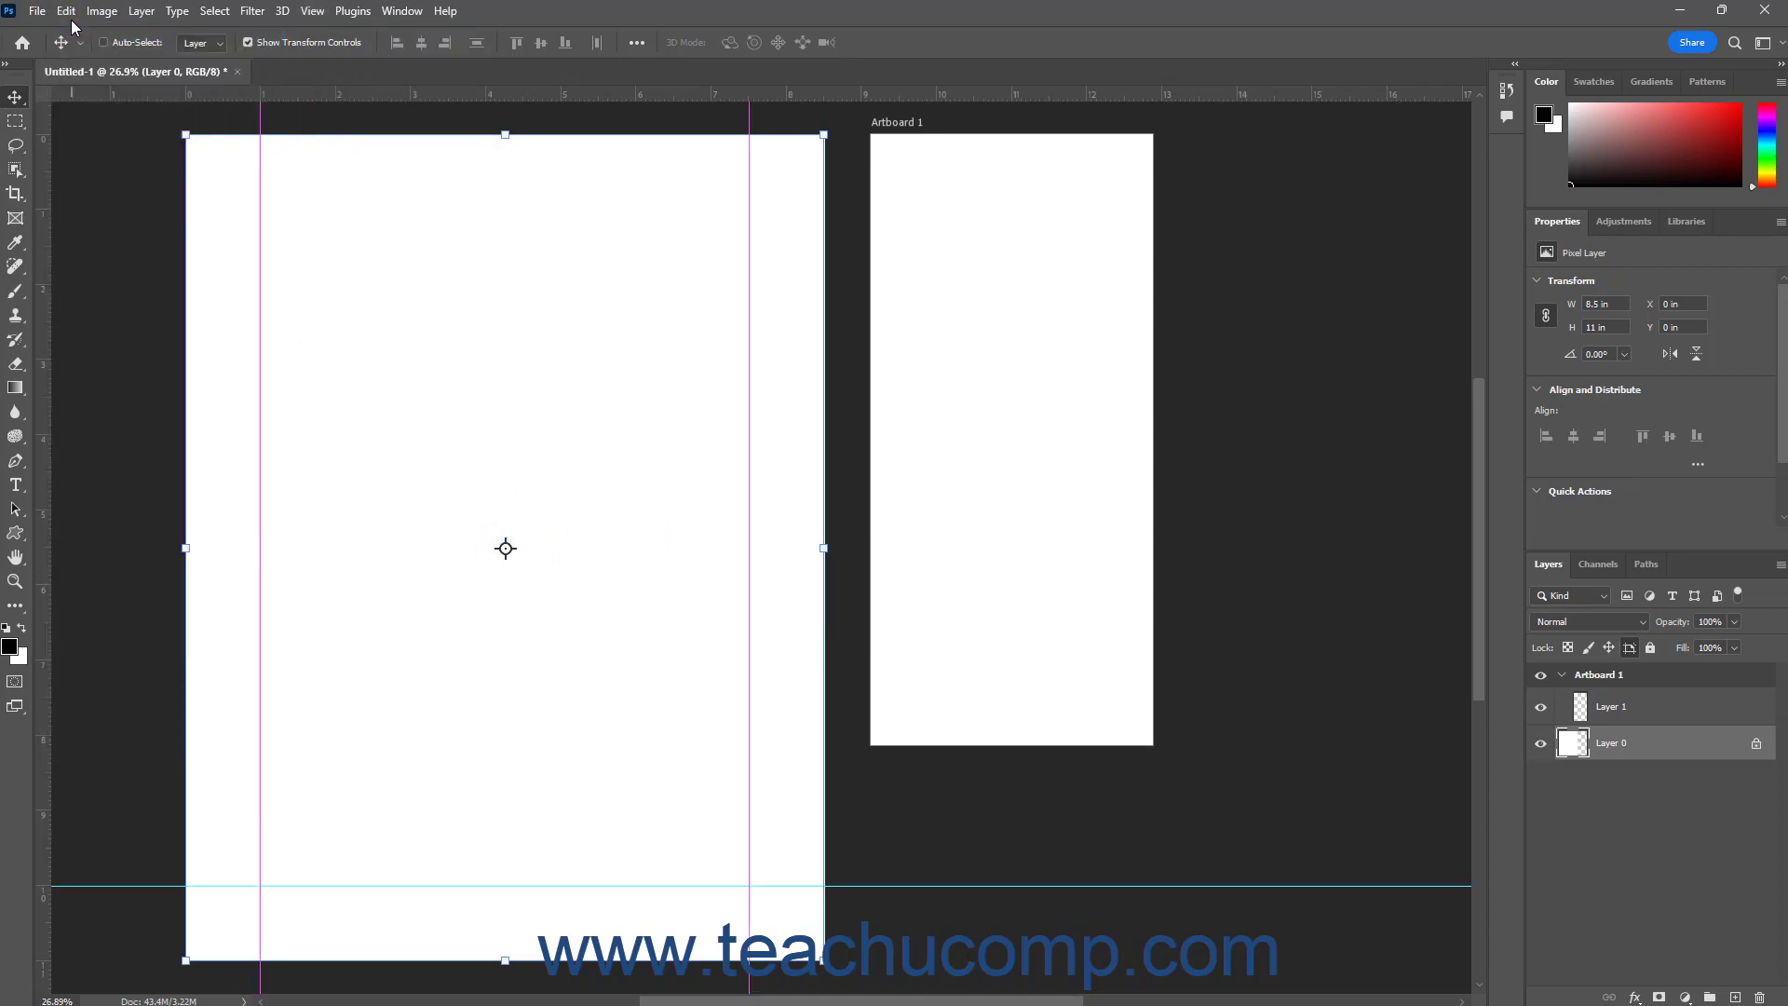
click(66, 11)
click(79, 38)
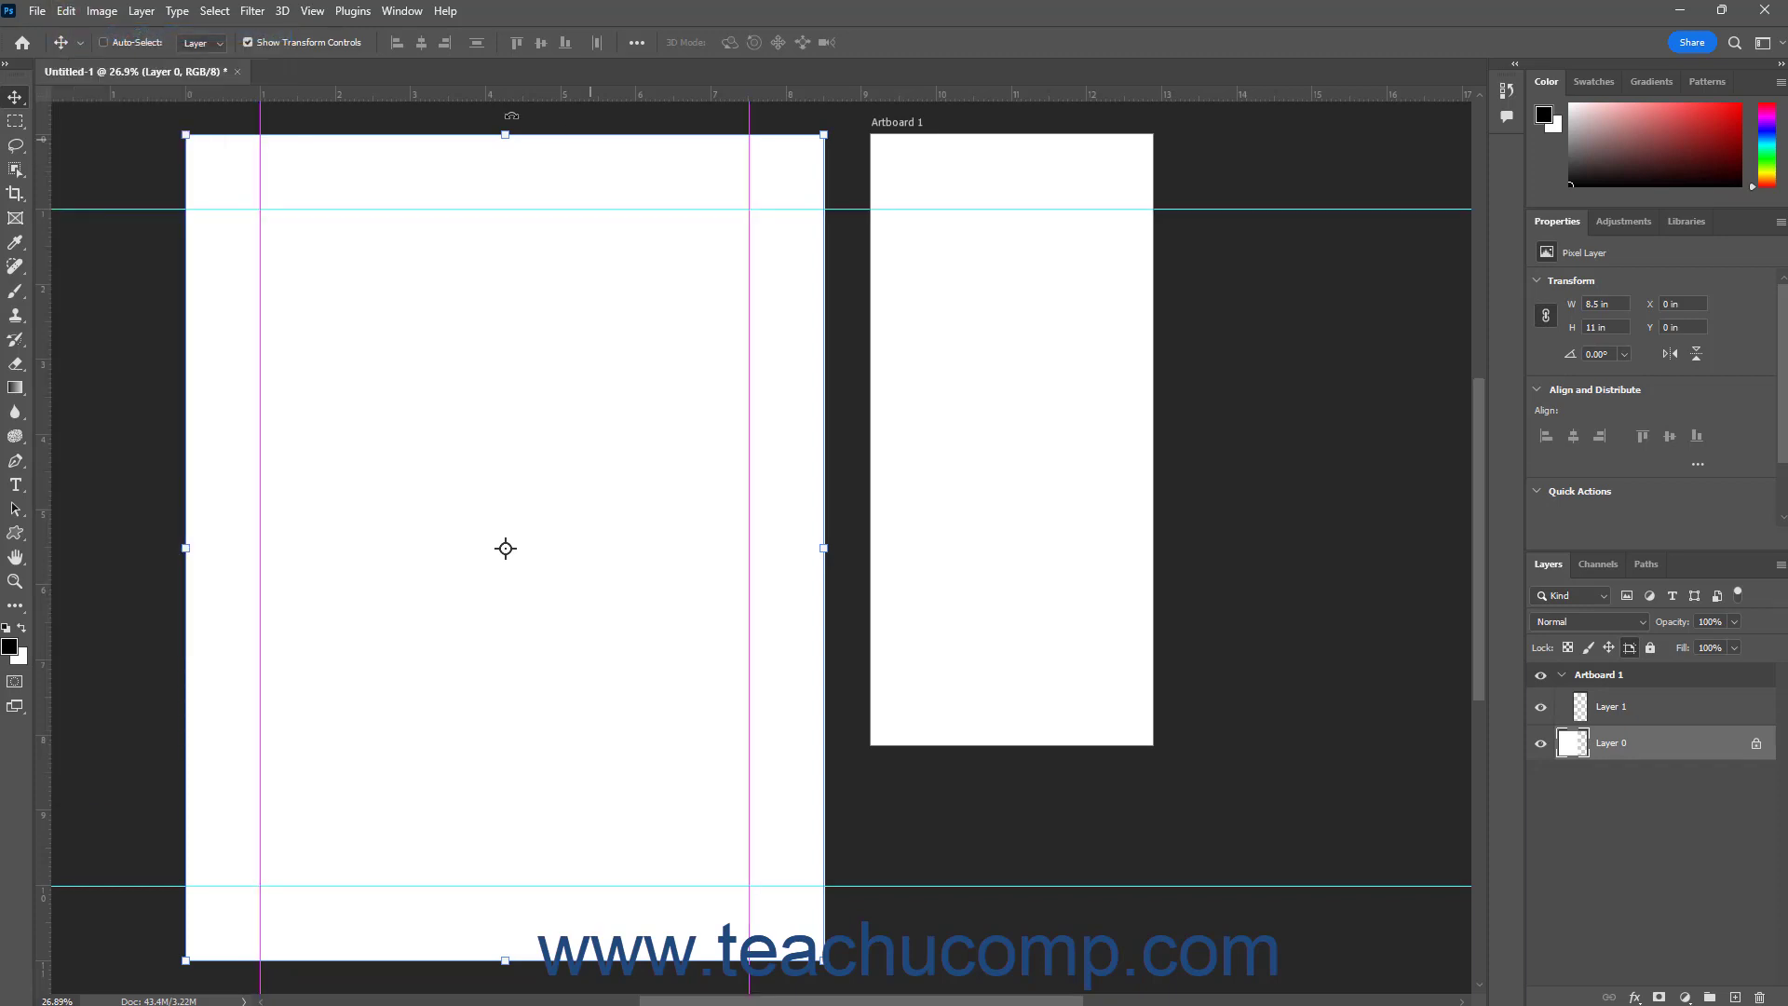
Start a new guide layout using the "Single Centered Column- one-eighth inch margin" preset
click(318, 11)
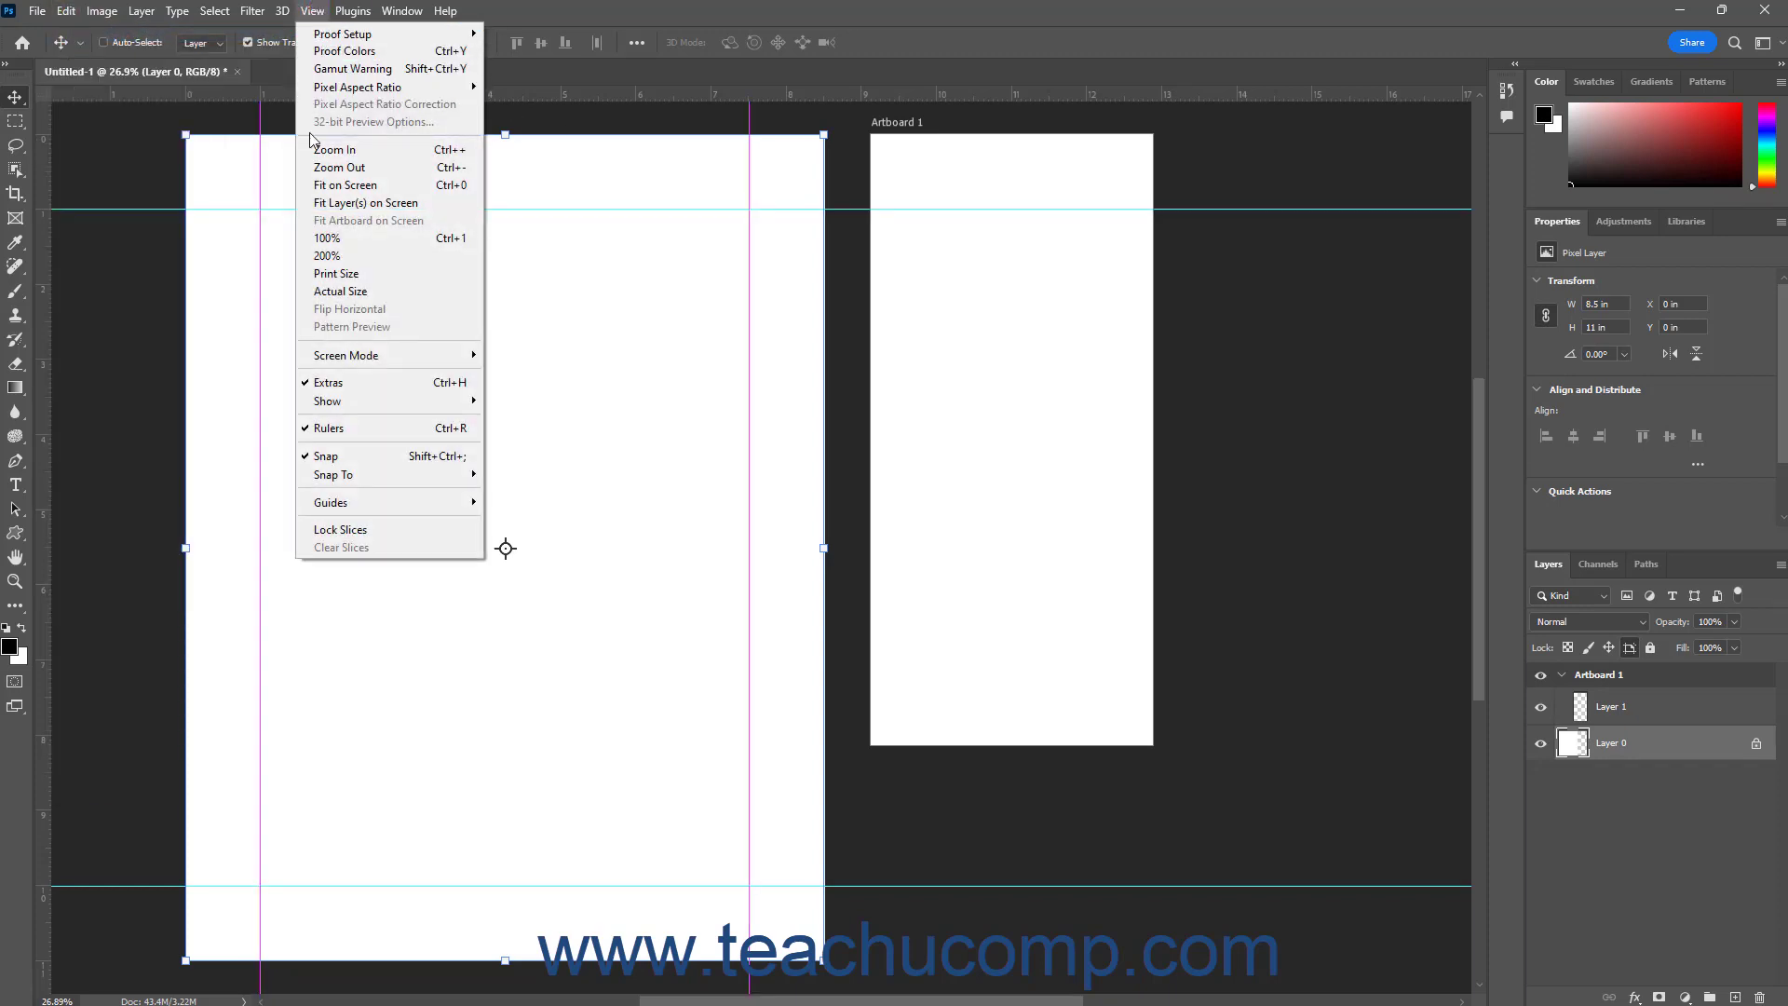
mouse_move(411, 512)
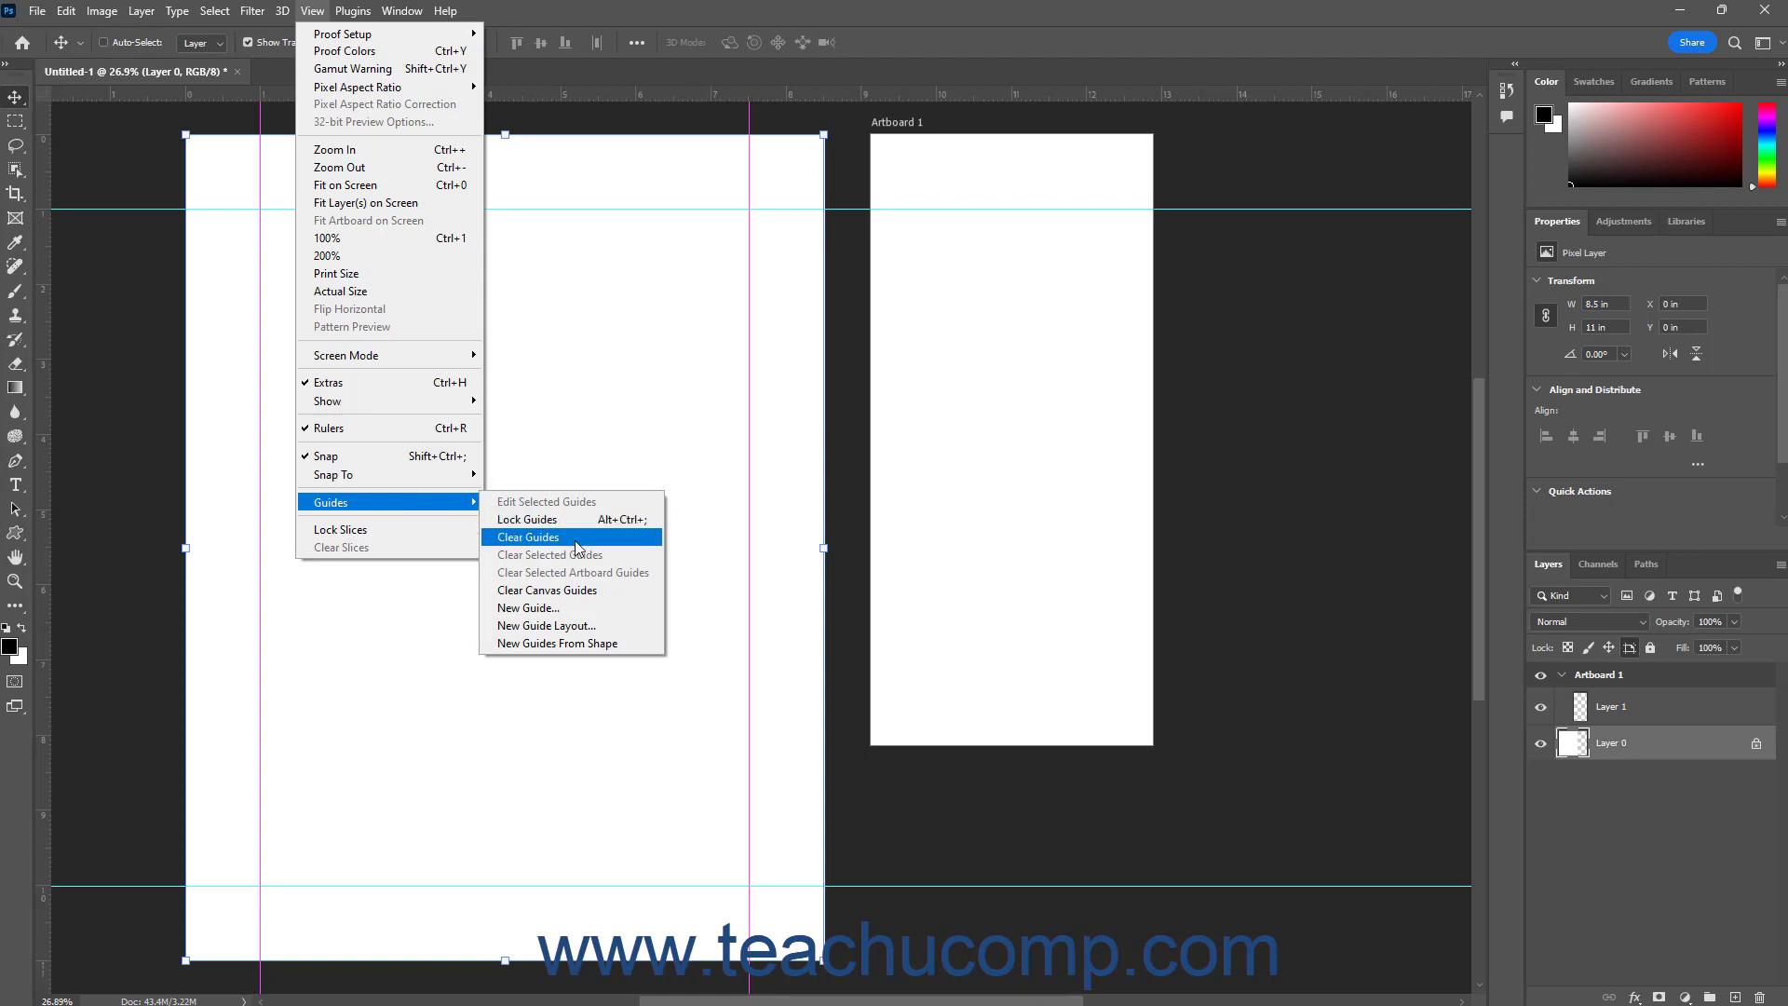
click(549, 624)
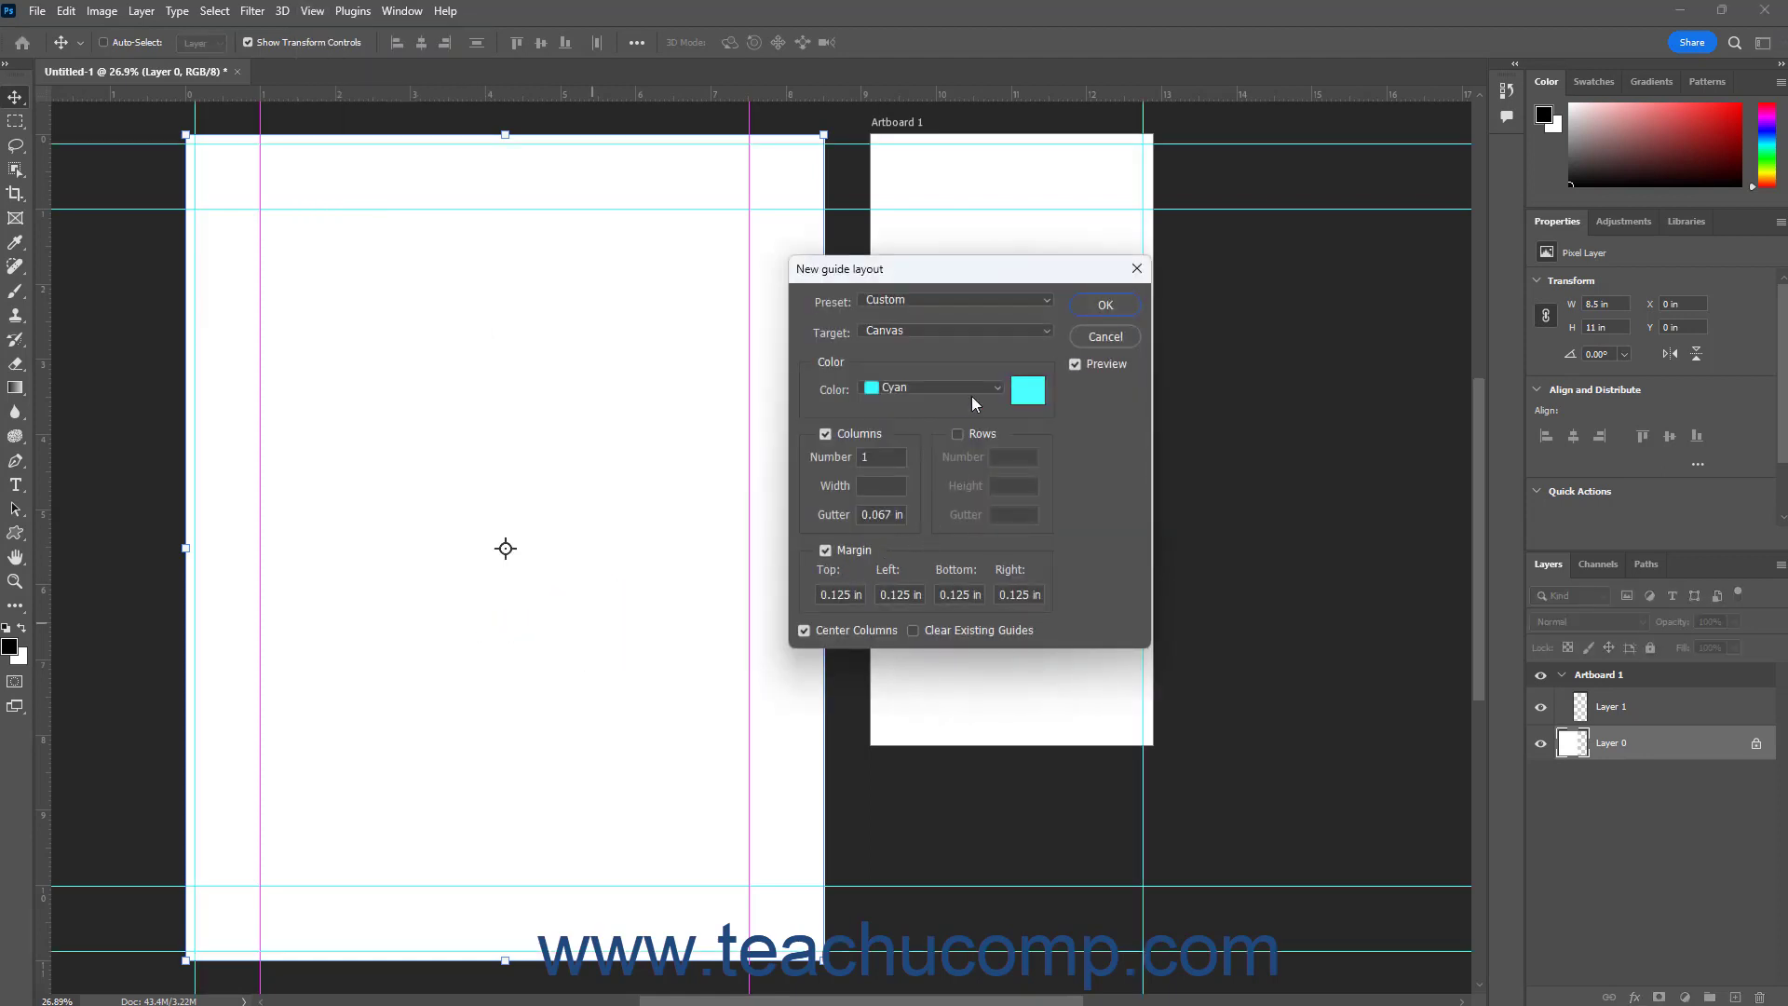
click(1049, 297)
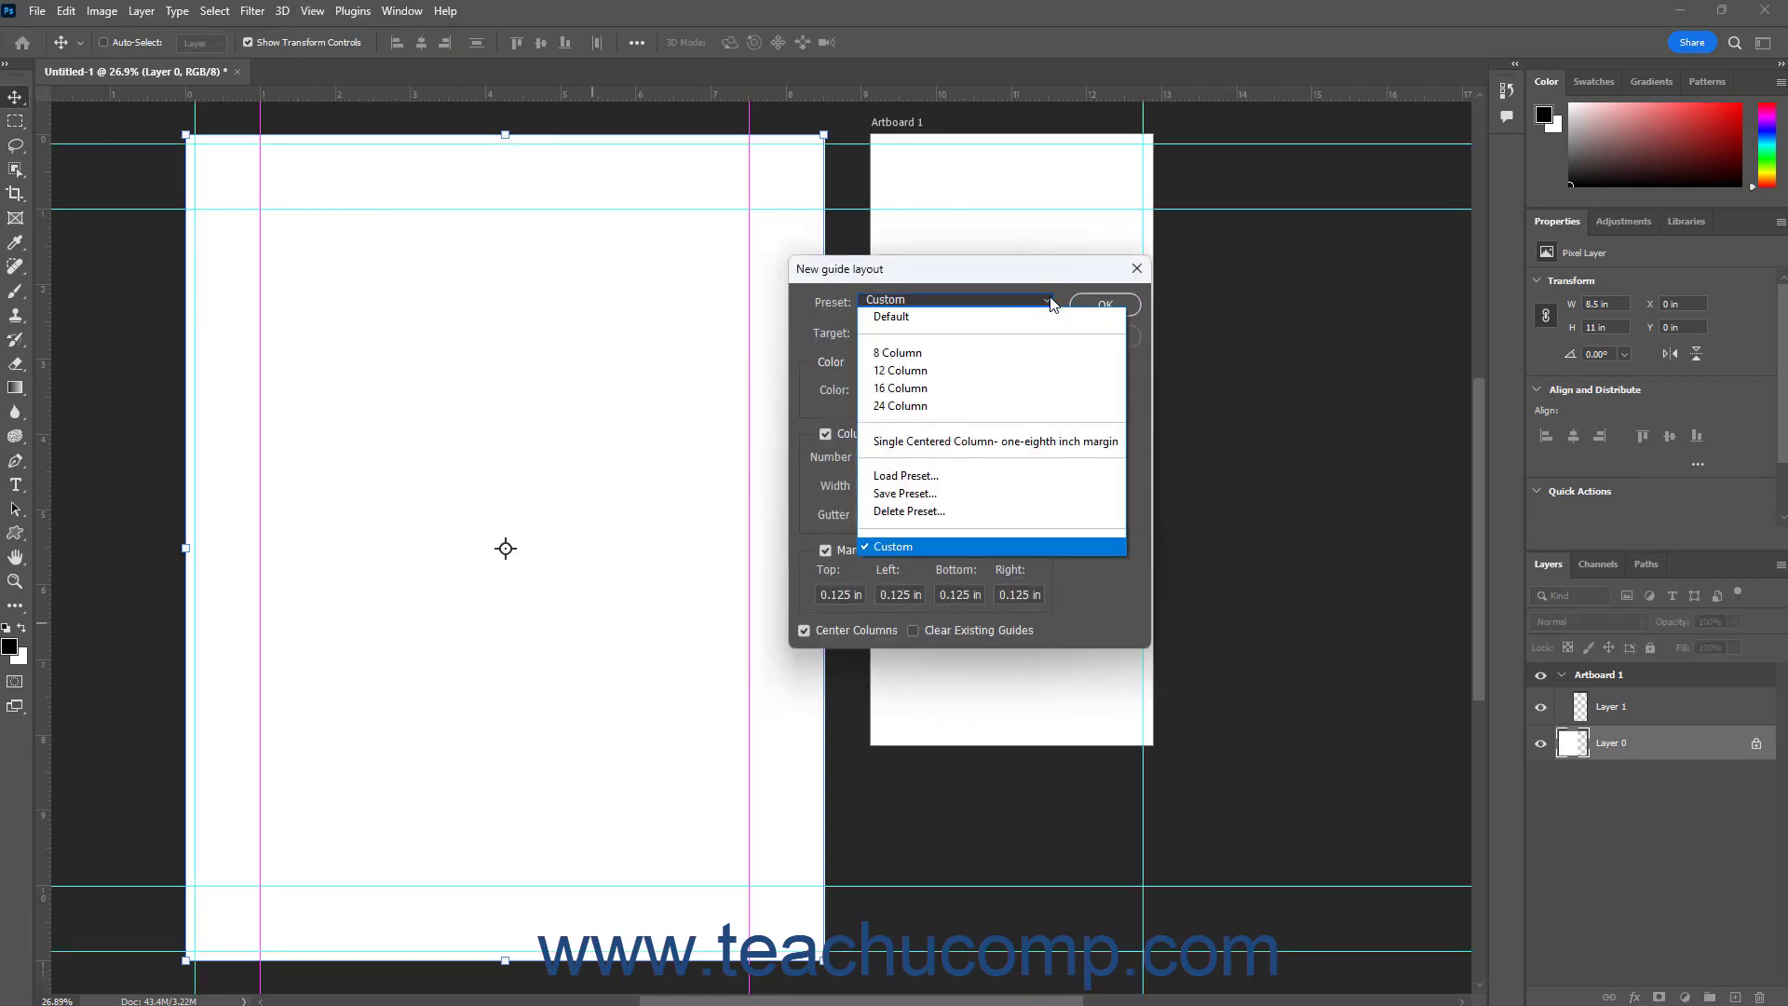
click(1005, 440)
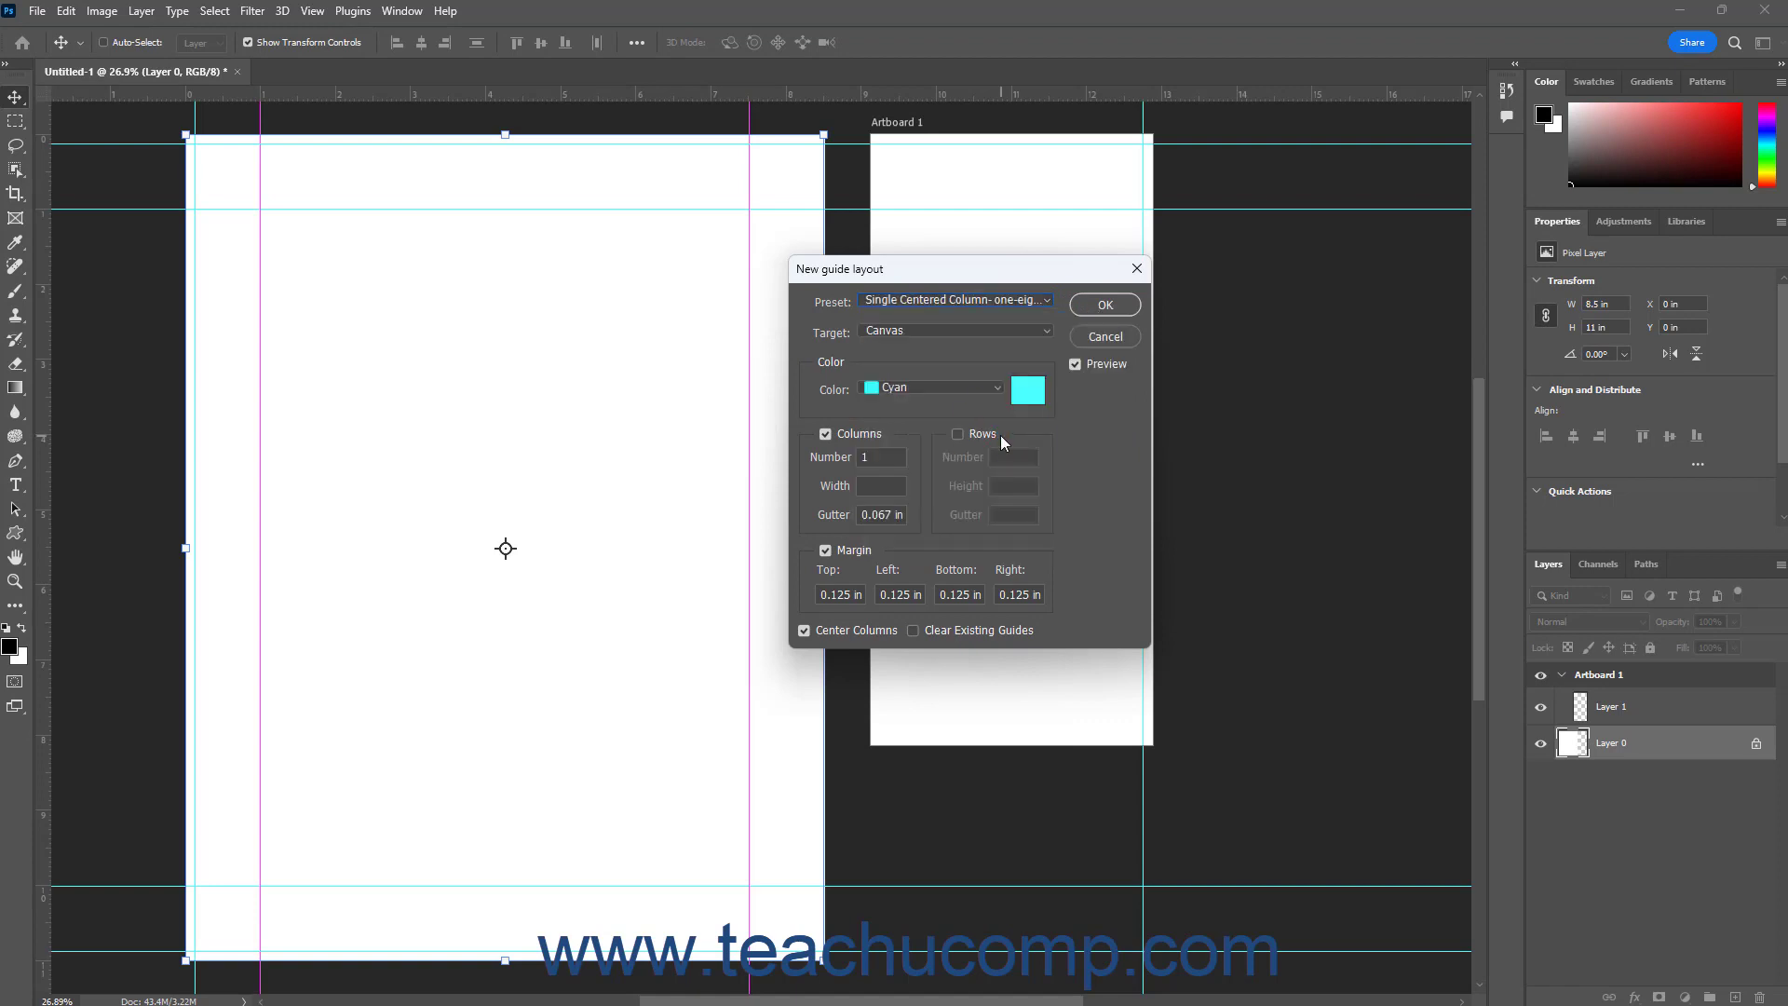
Target the guide layout to Artboard 1 in Light Red, create it, and select Layer 1 inside that artboard
click(1042, 333)
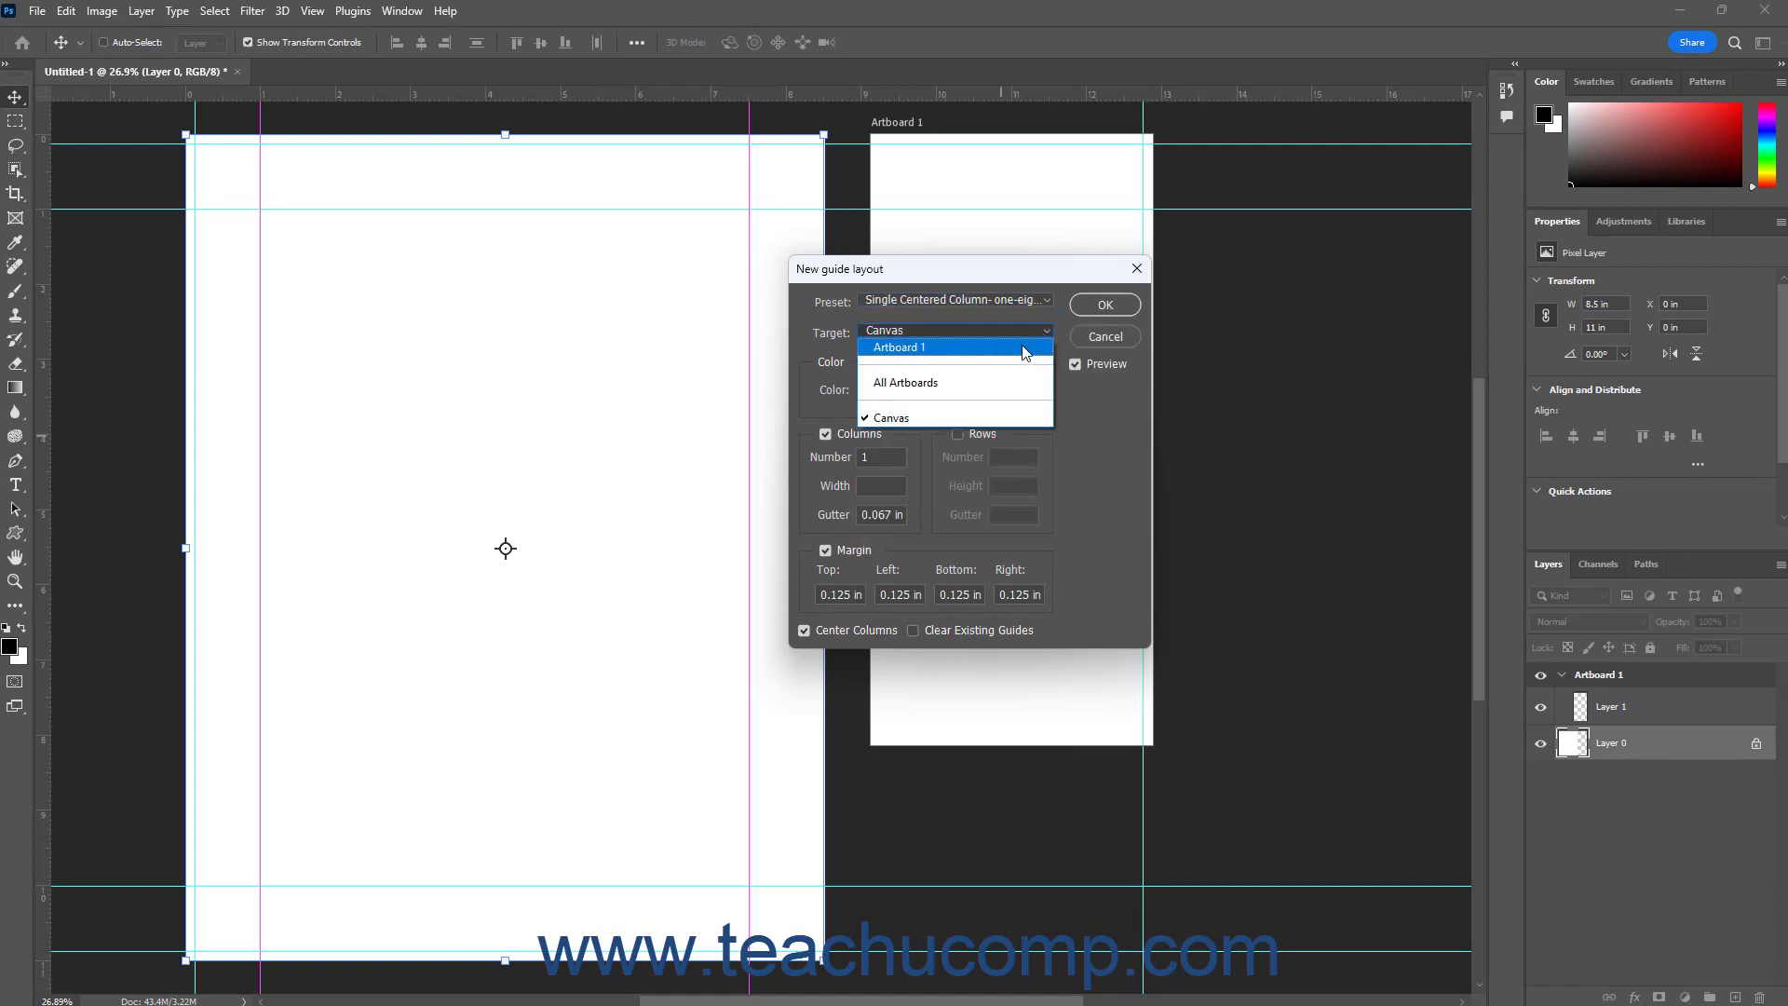
click(1022, 348)
click(995, 390)
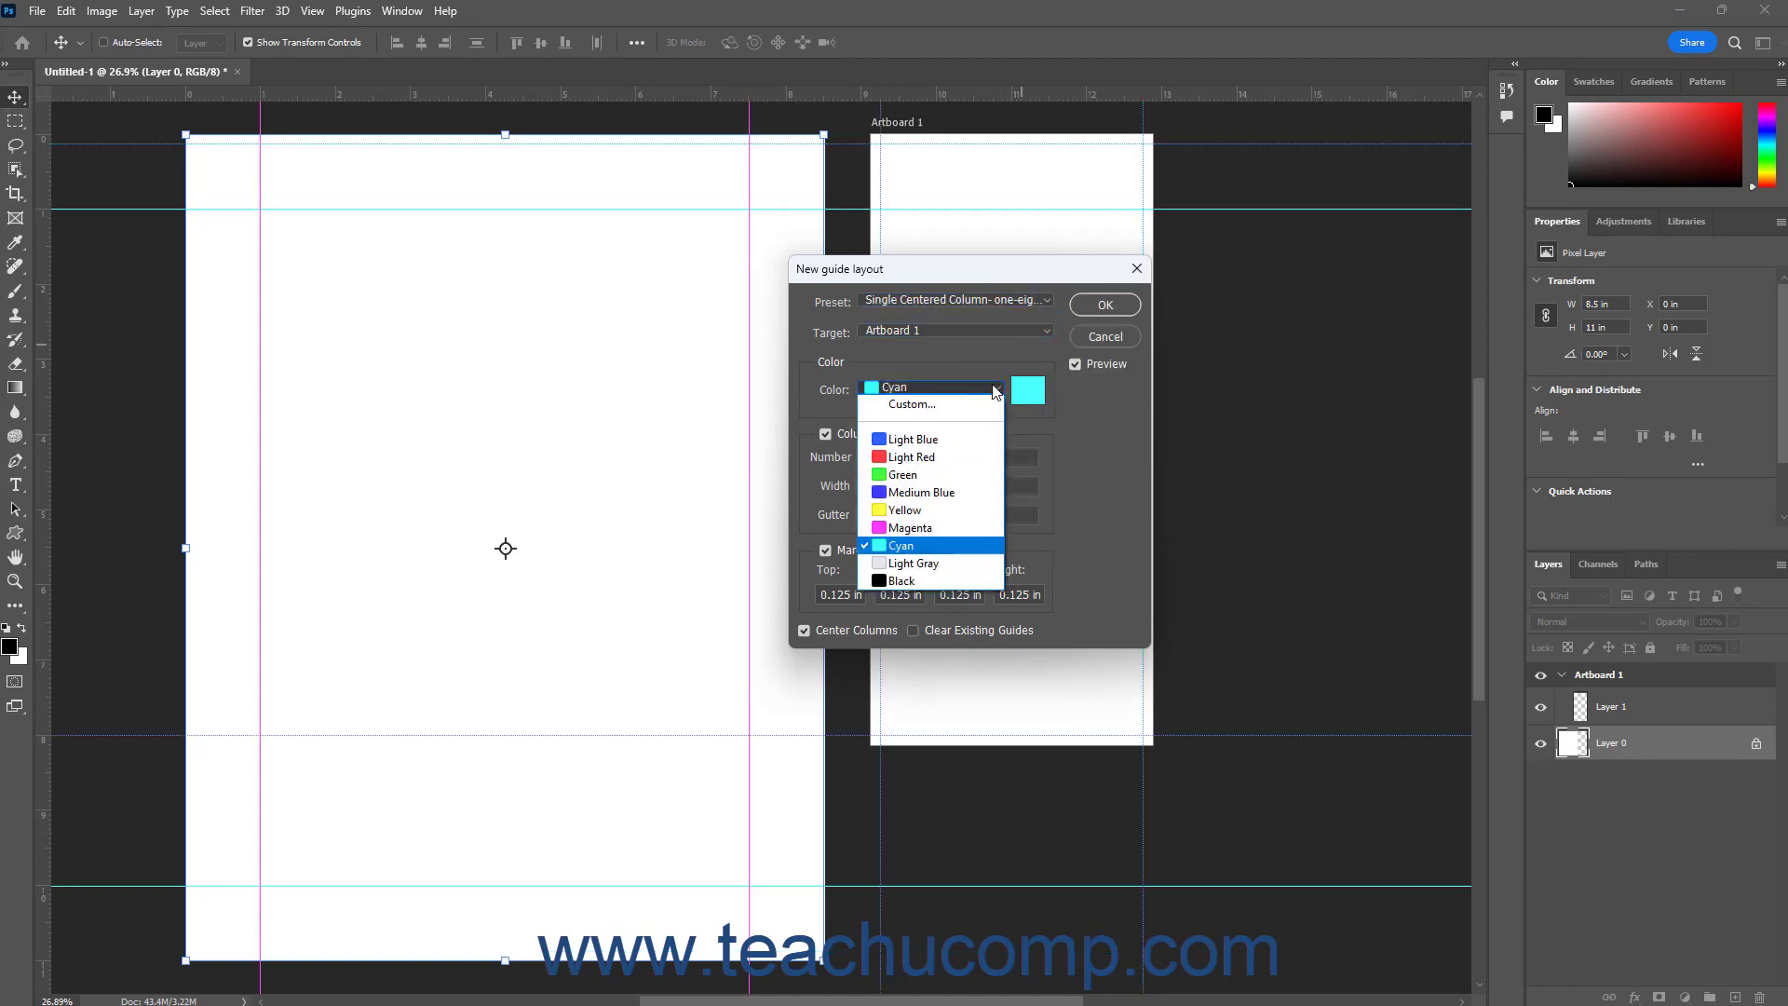
click(967, 467)
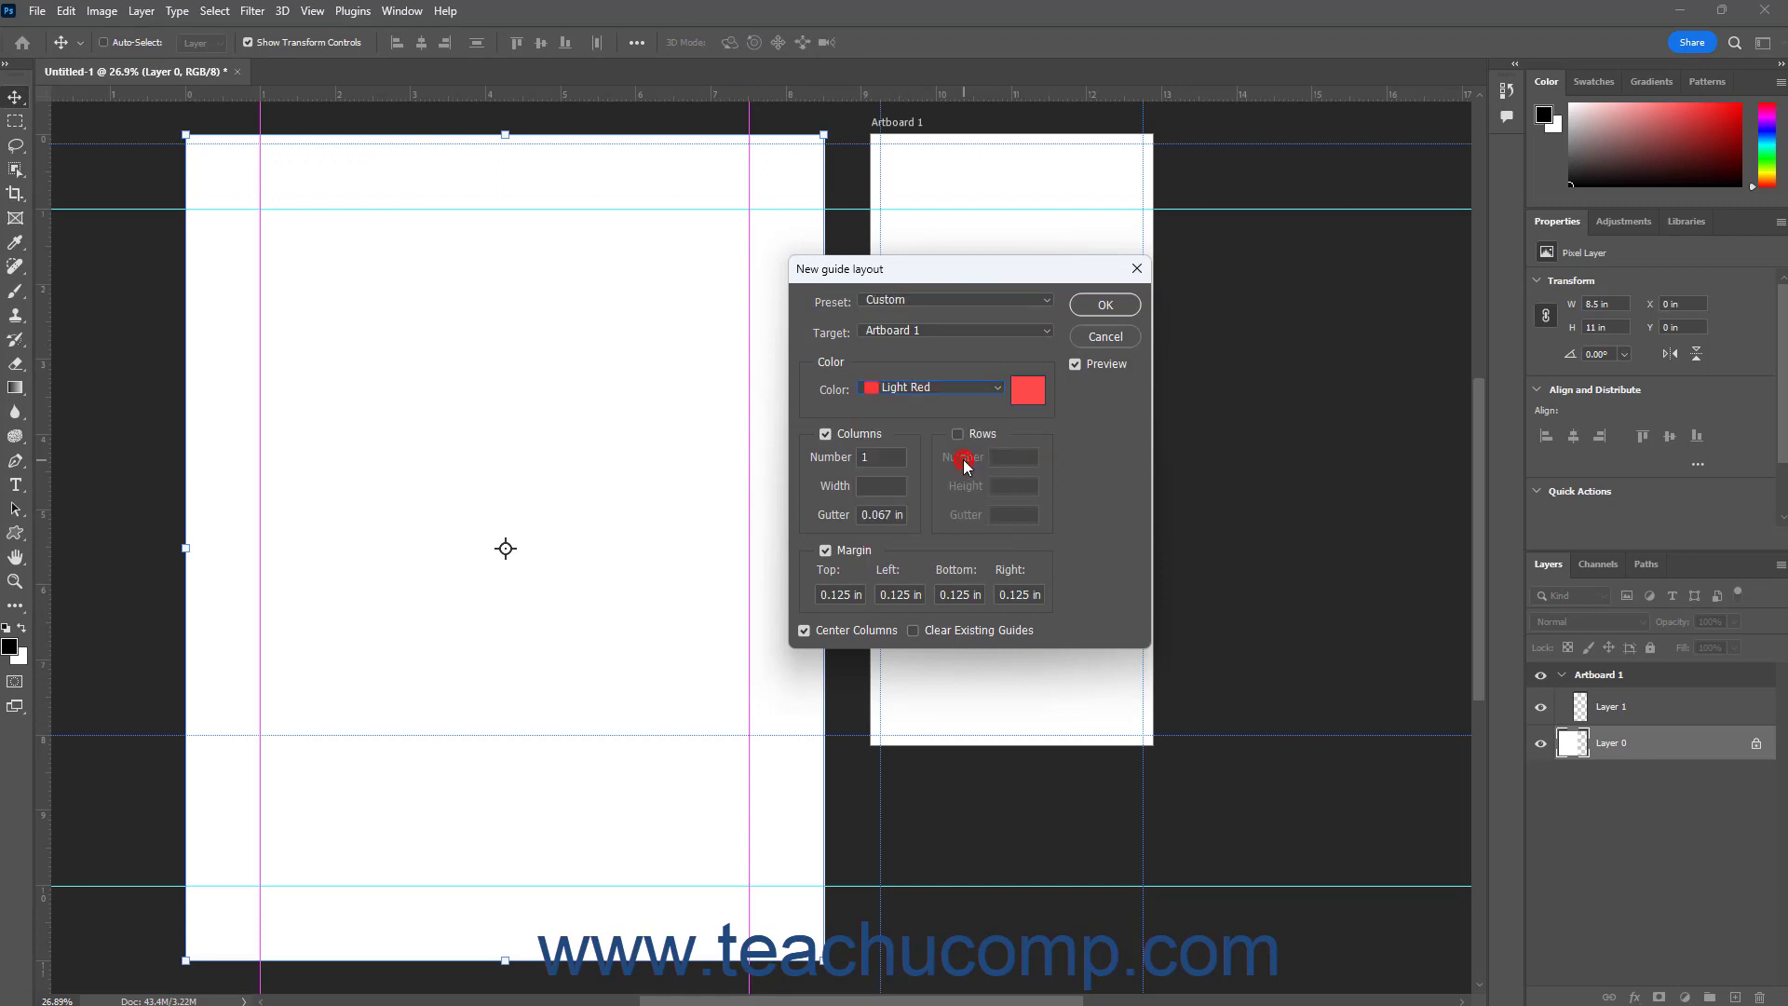
click(1097, 313)
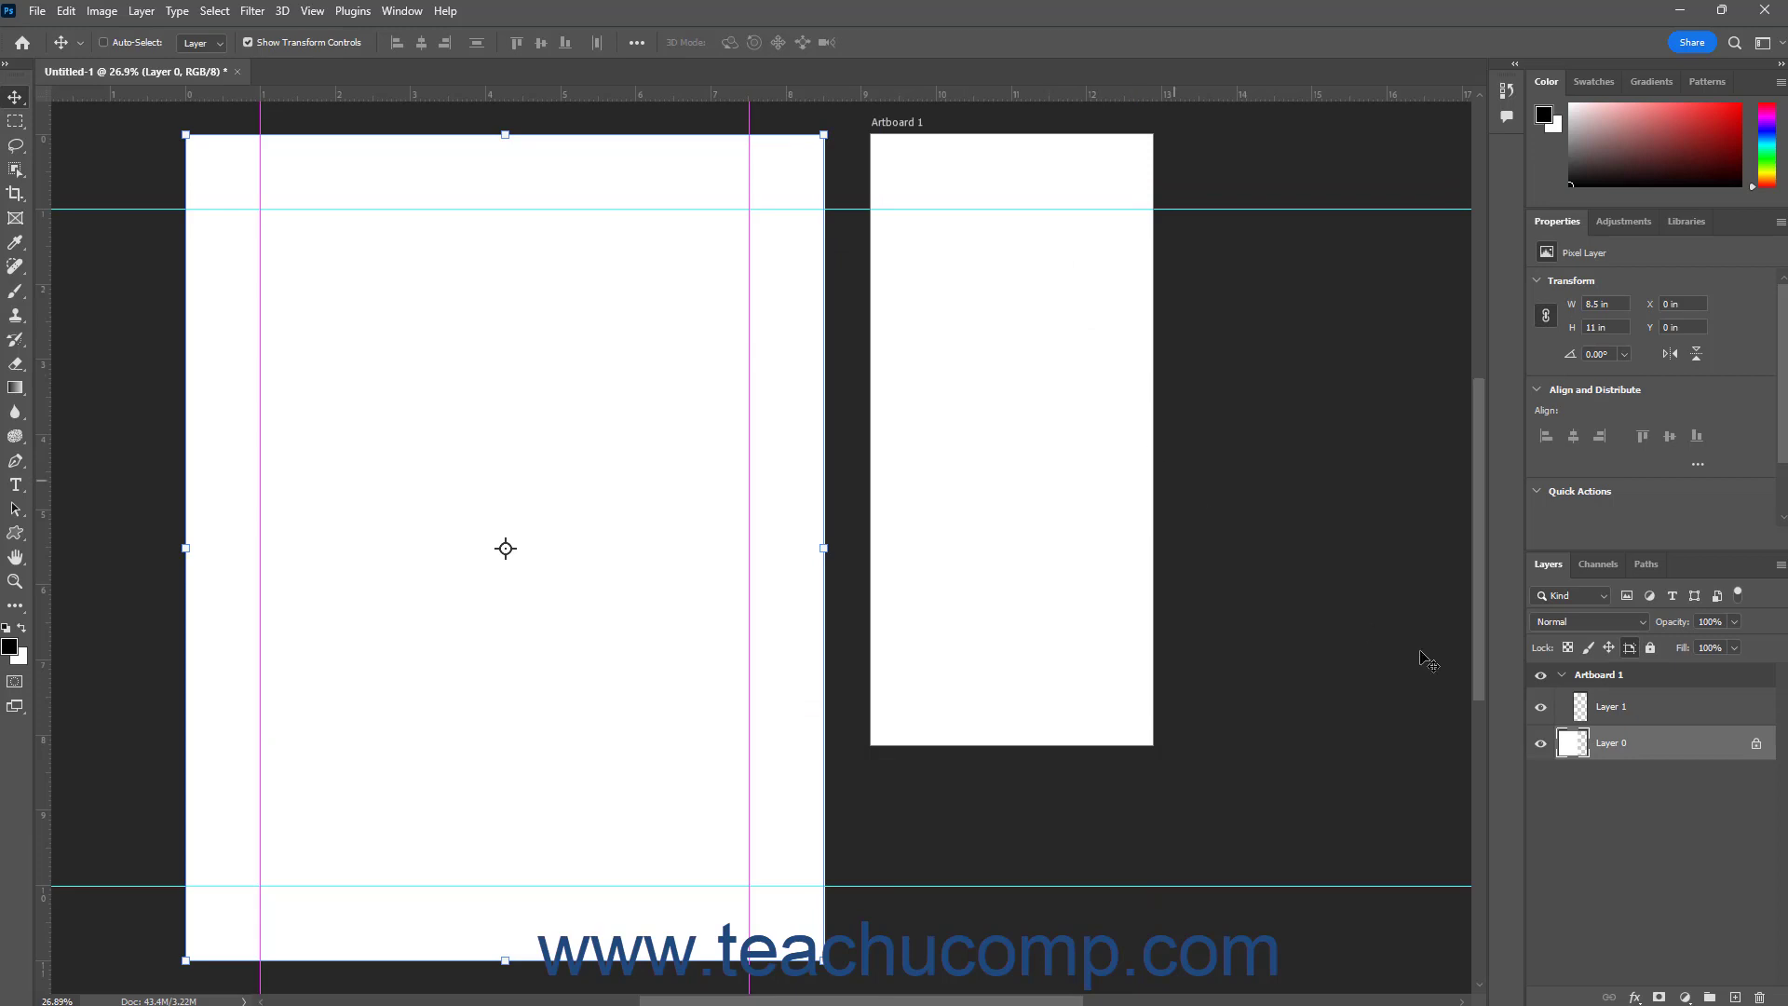
click(1678, 705)
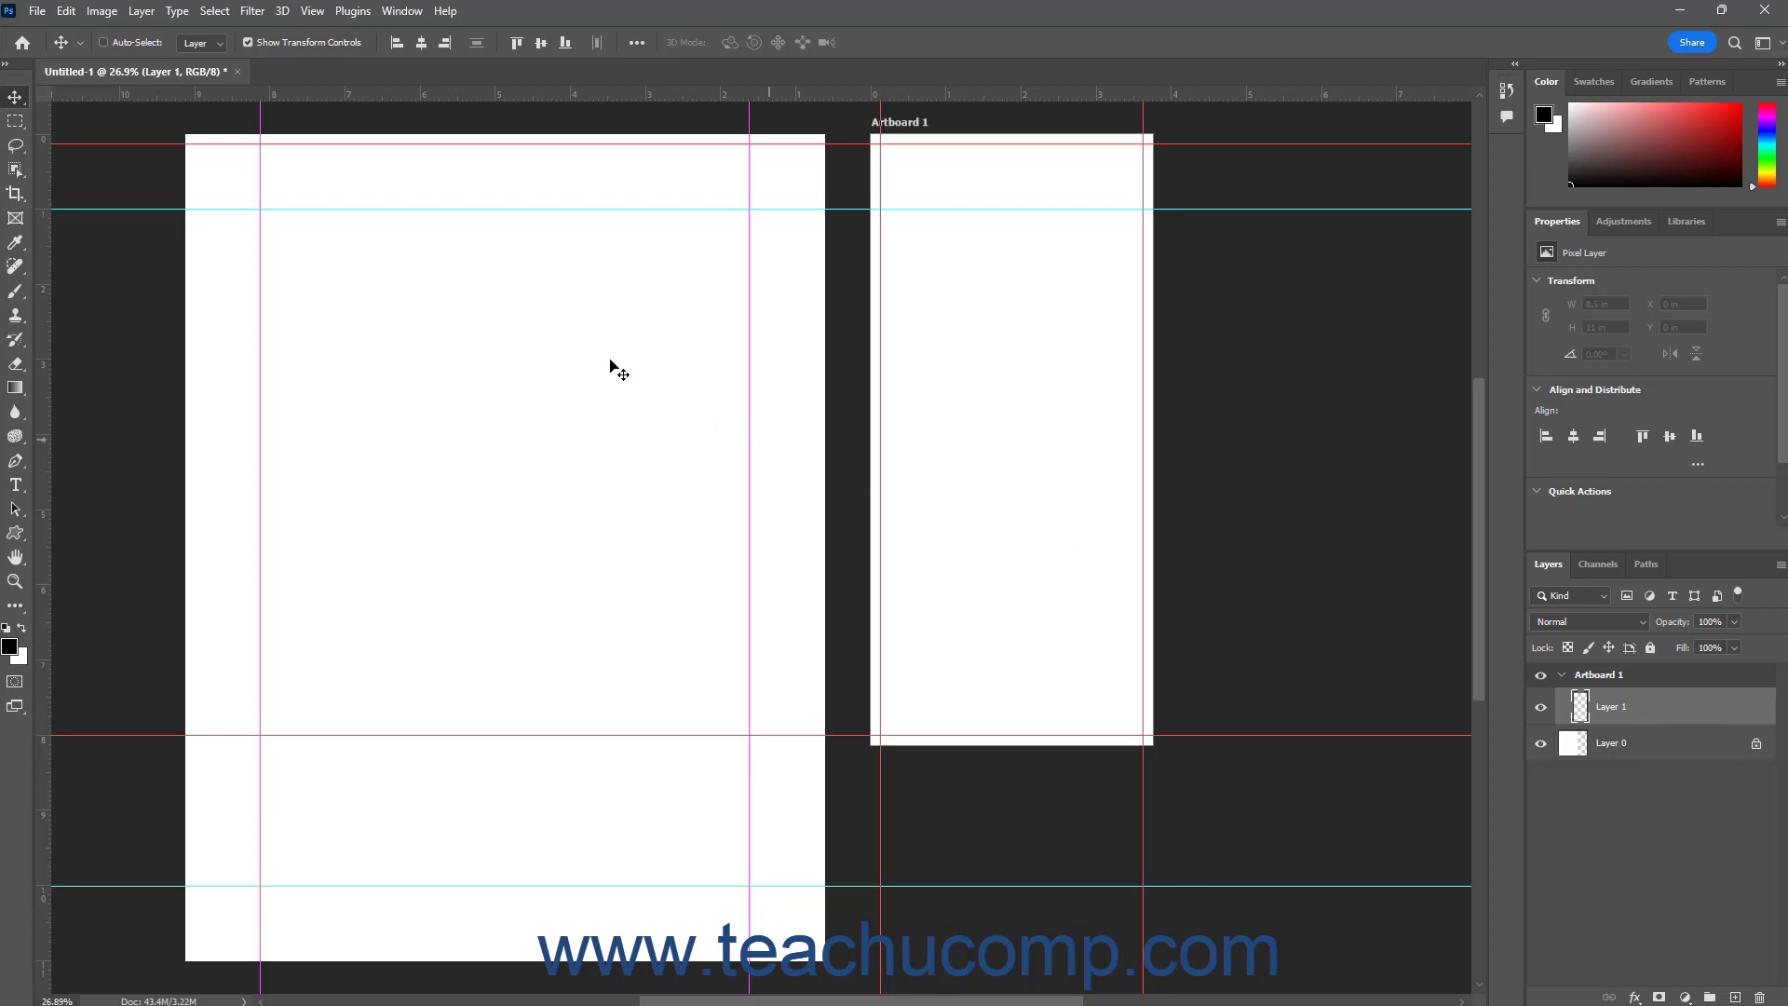
Clear the guides of the selected artboard, and undo the clearing
click(312, 11)
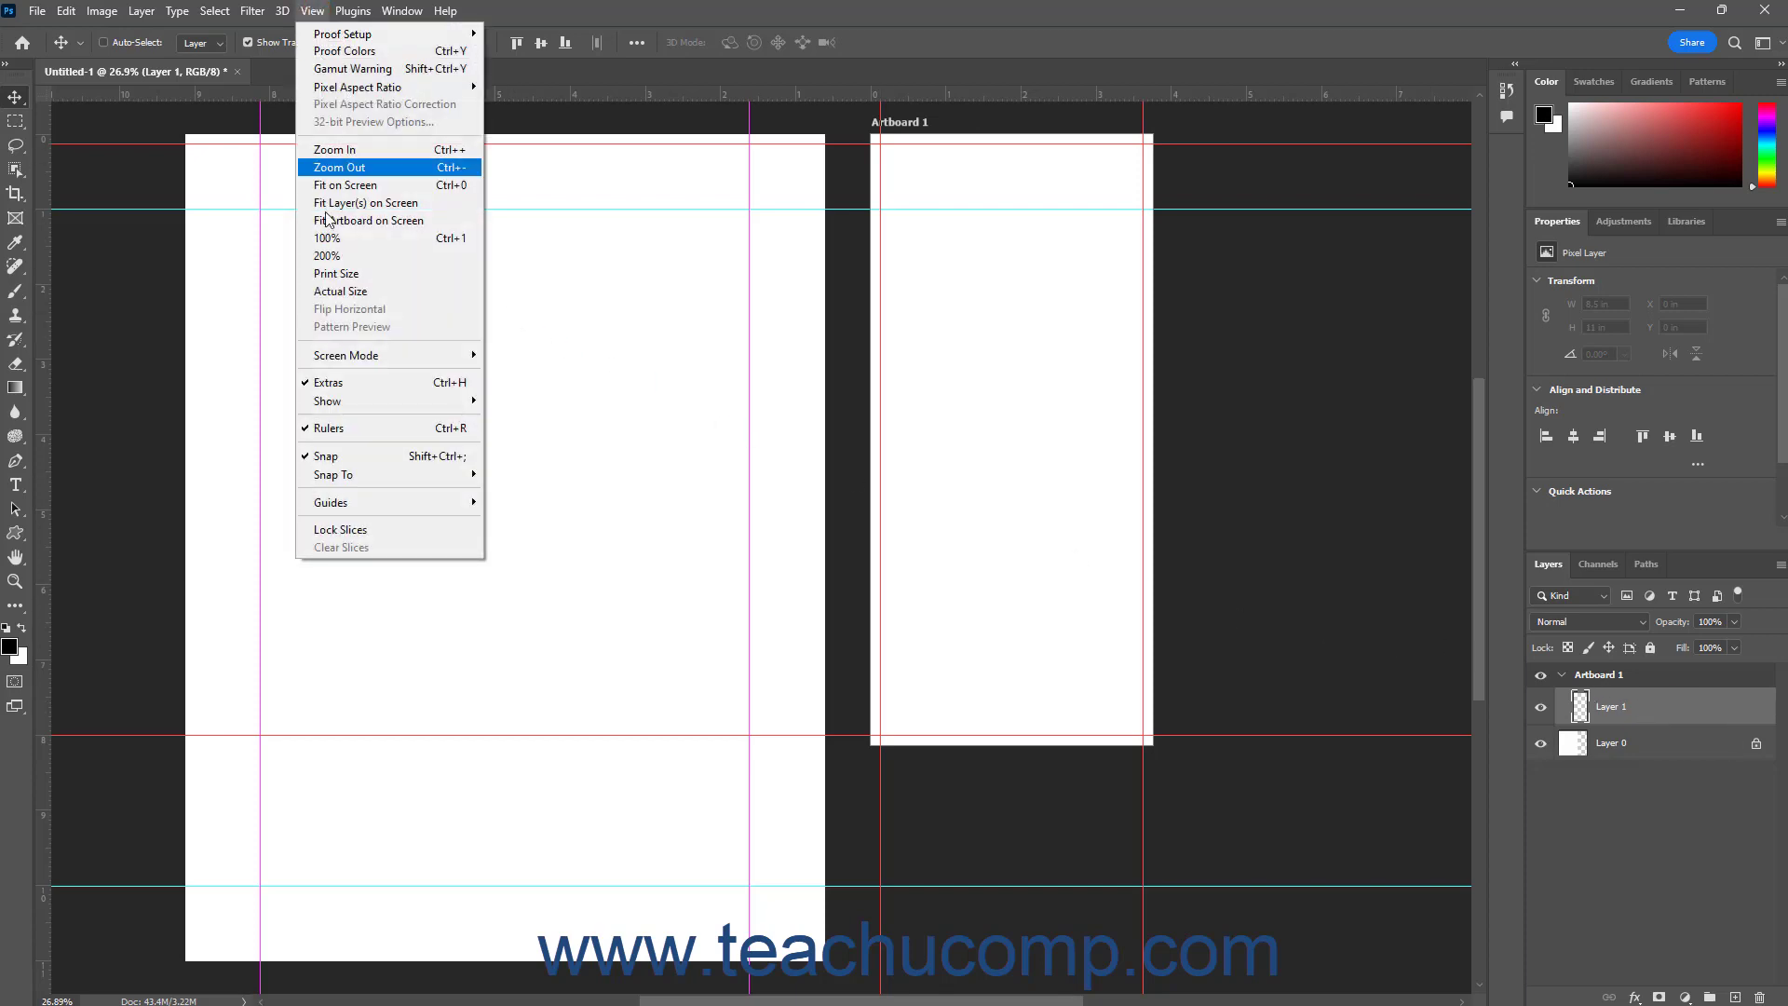
mouse_move(400, 503)
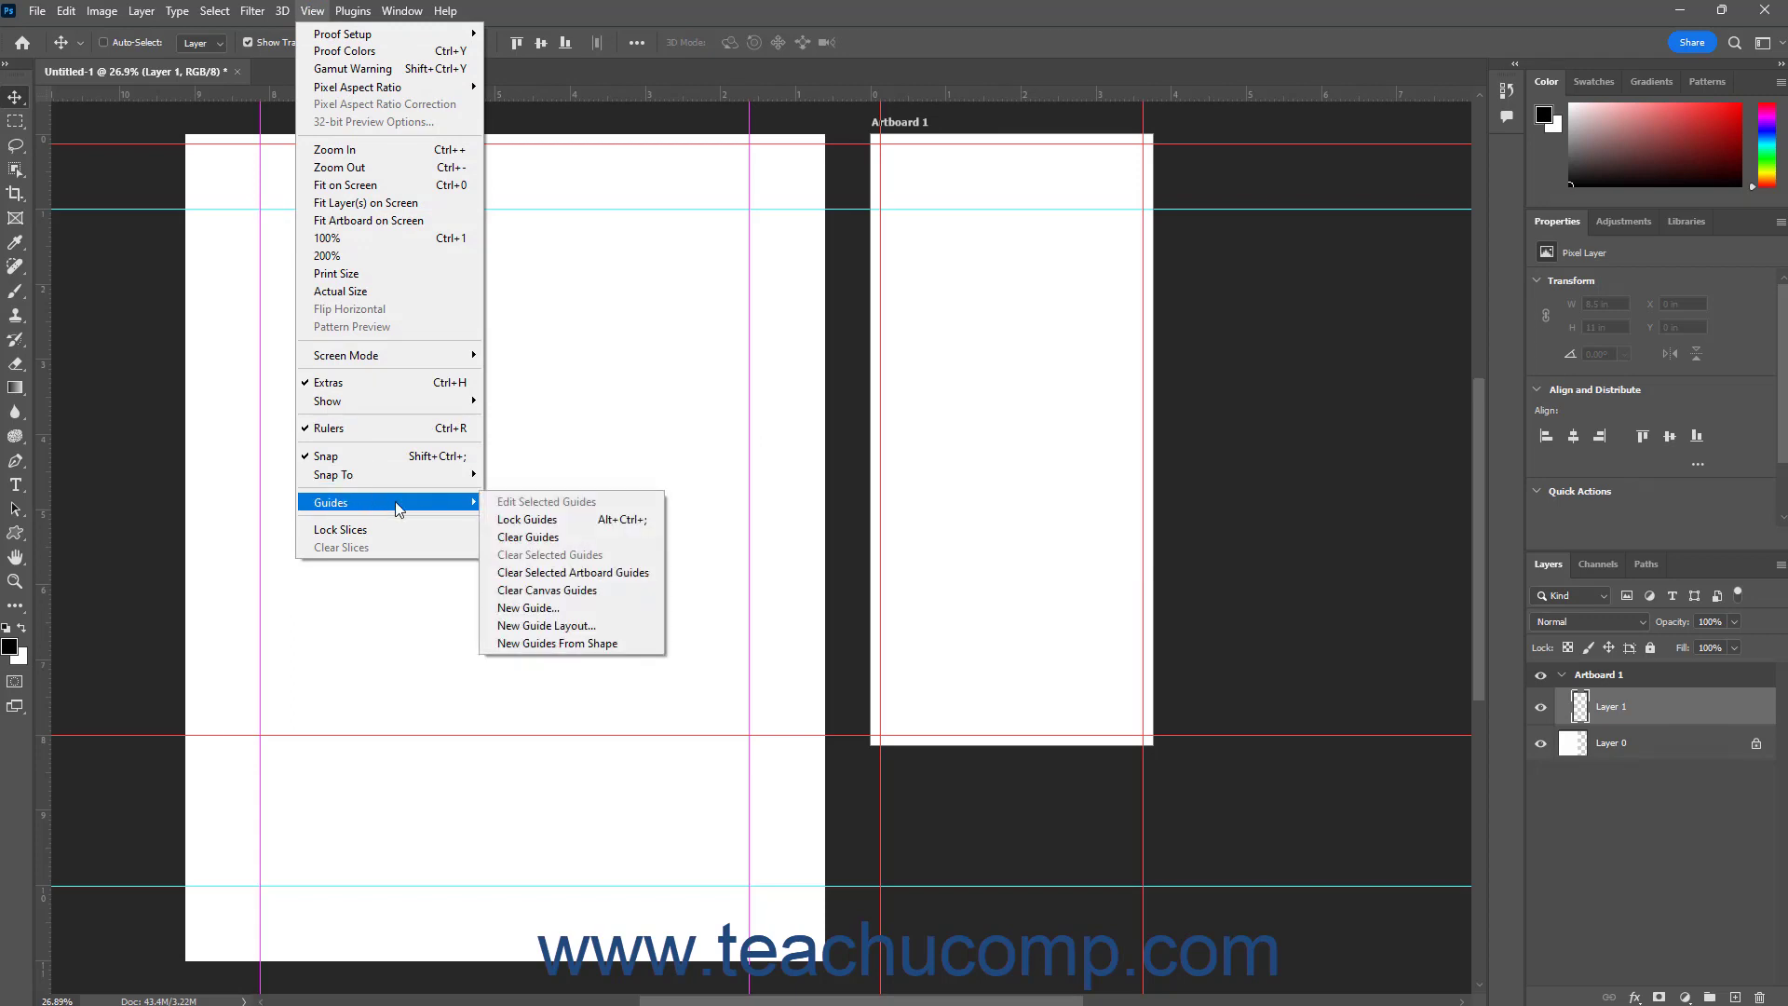
click(595, 577)
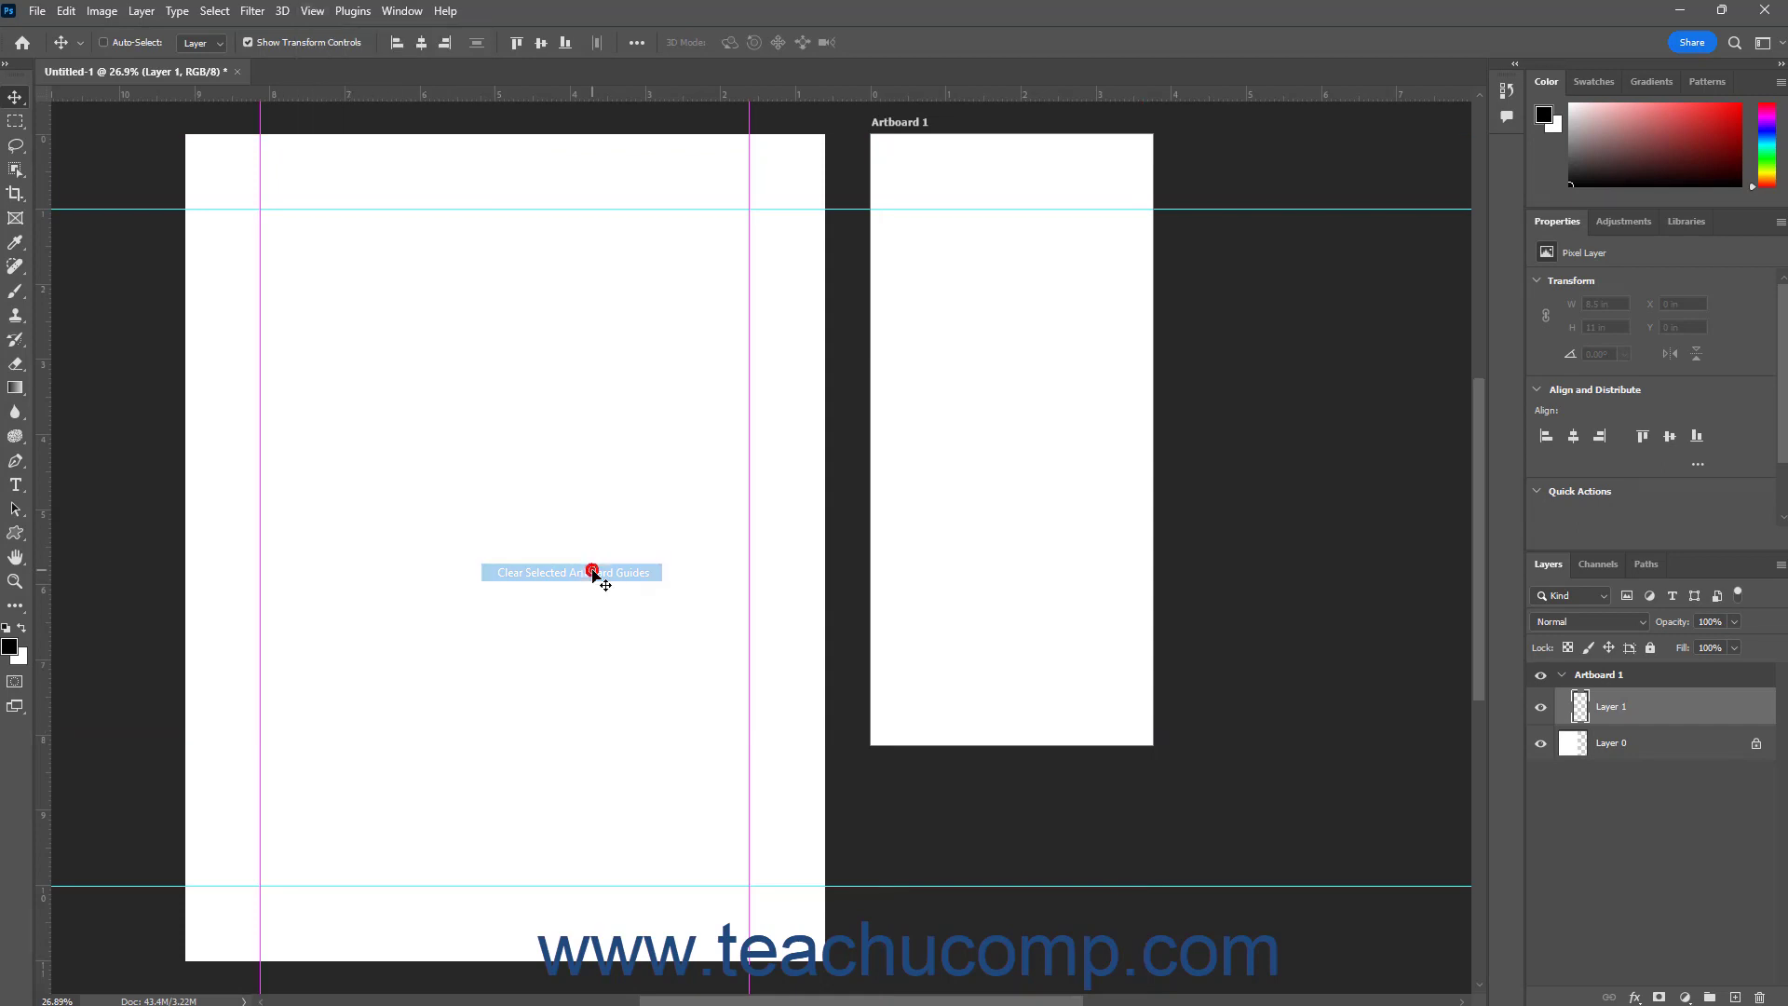
click(66, 10)
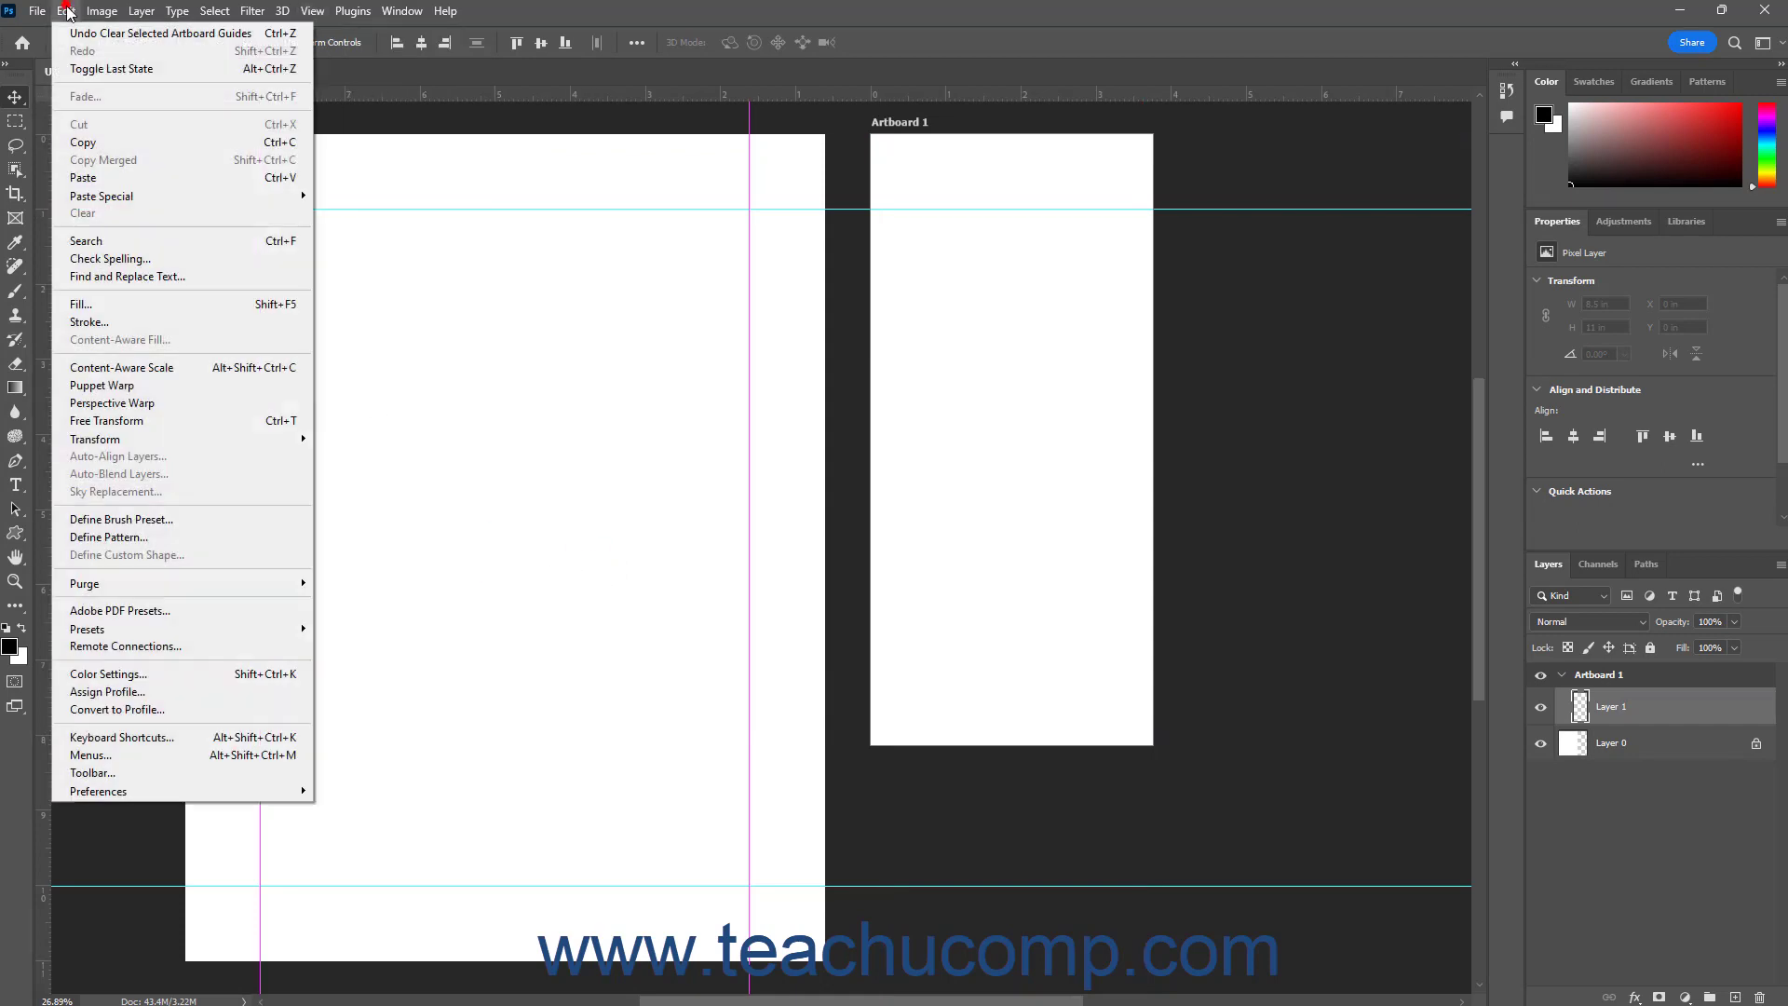
click(112, 29)
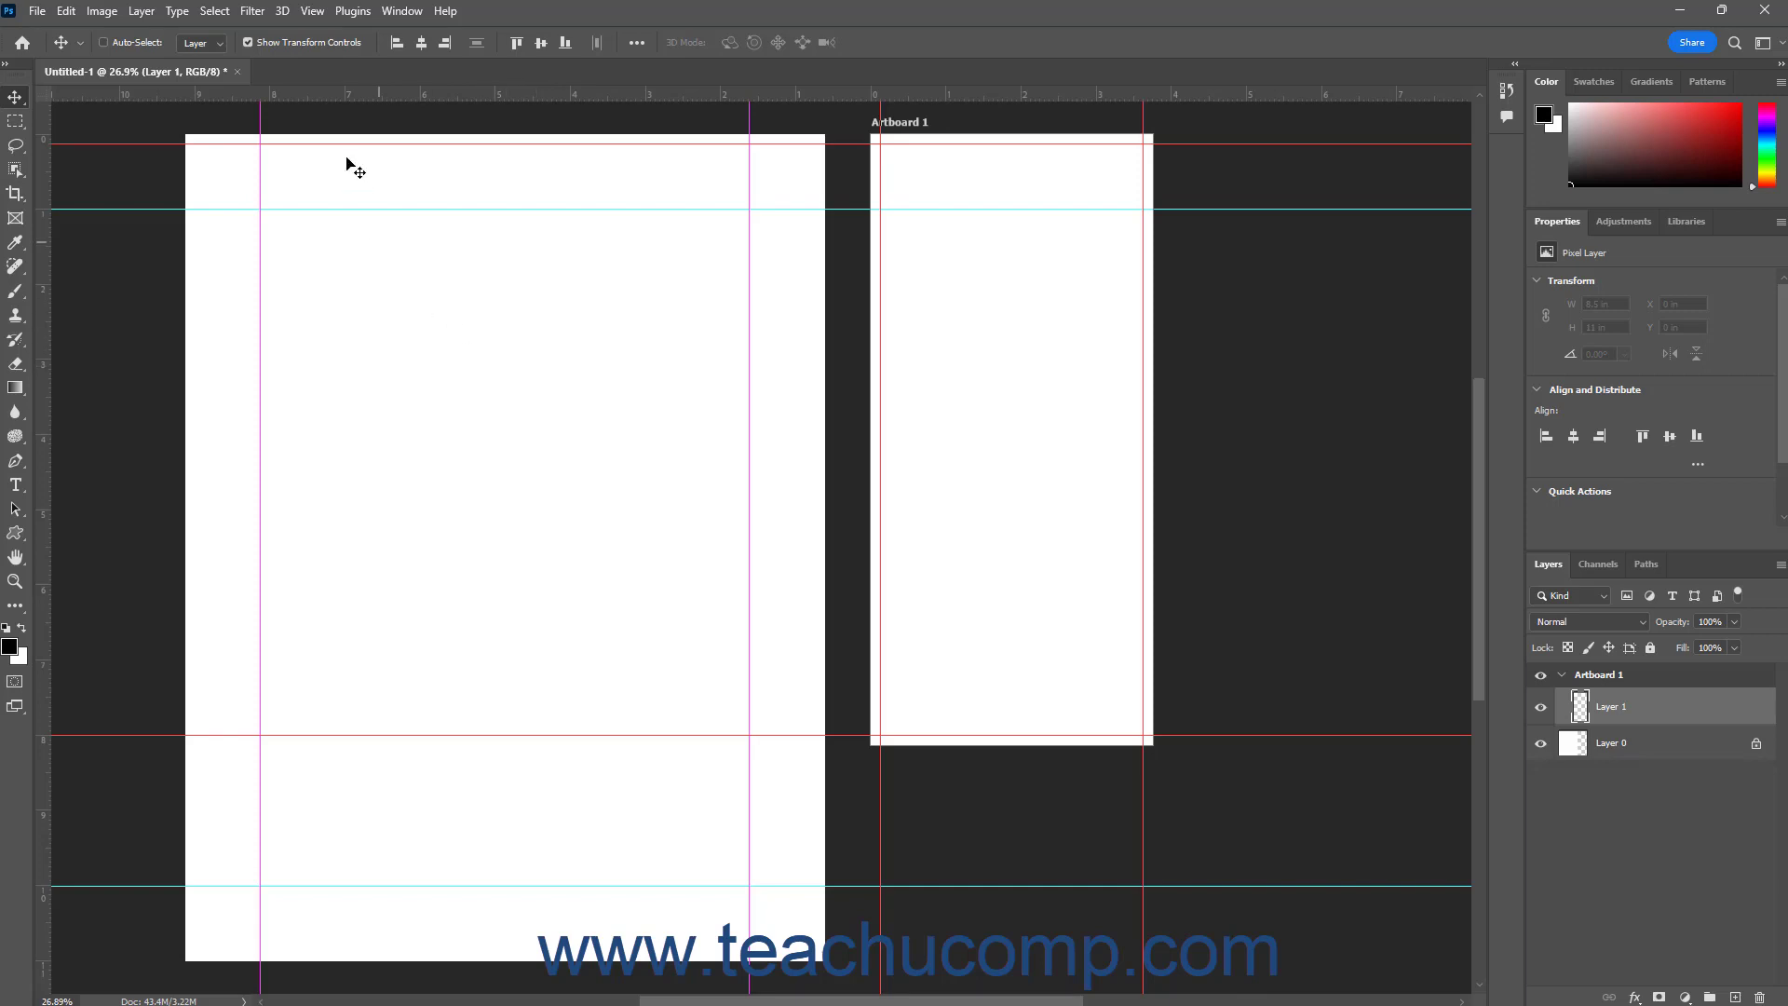
Clear only the canvas guides from the document, keeping the guides of Artboard 1
click(312, 10)
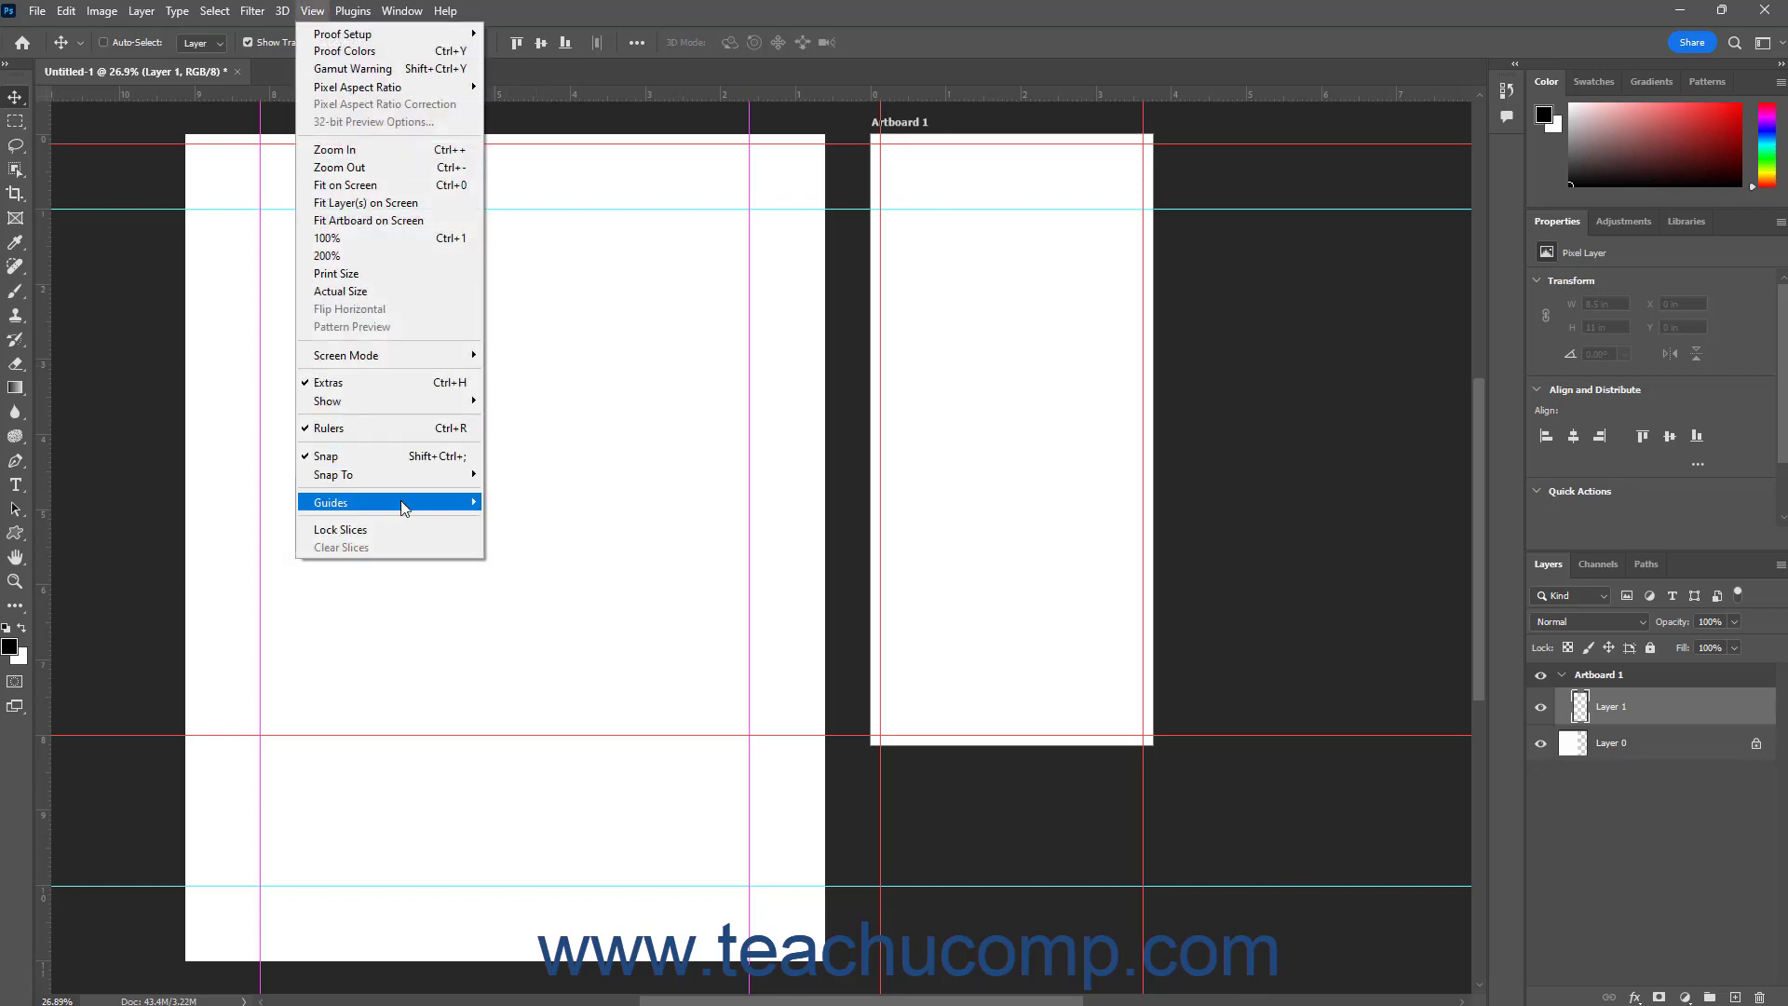
mouse_move(400, 502)
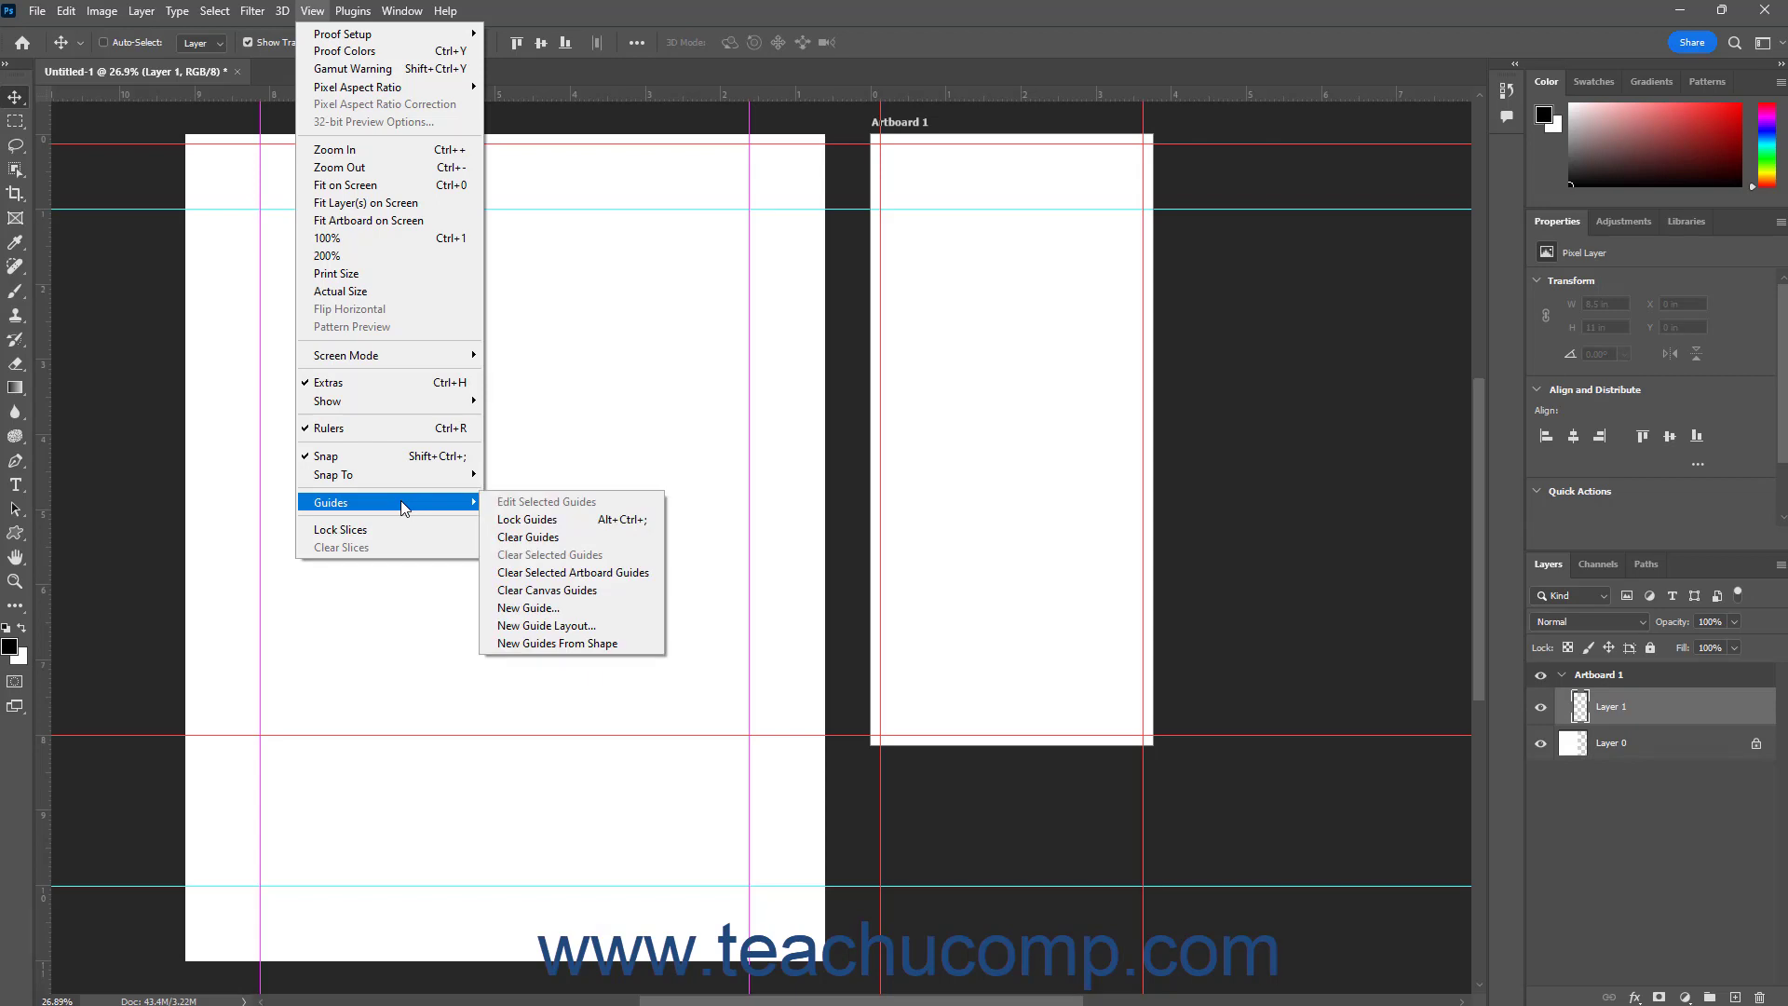
click(574, 592)
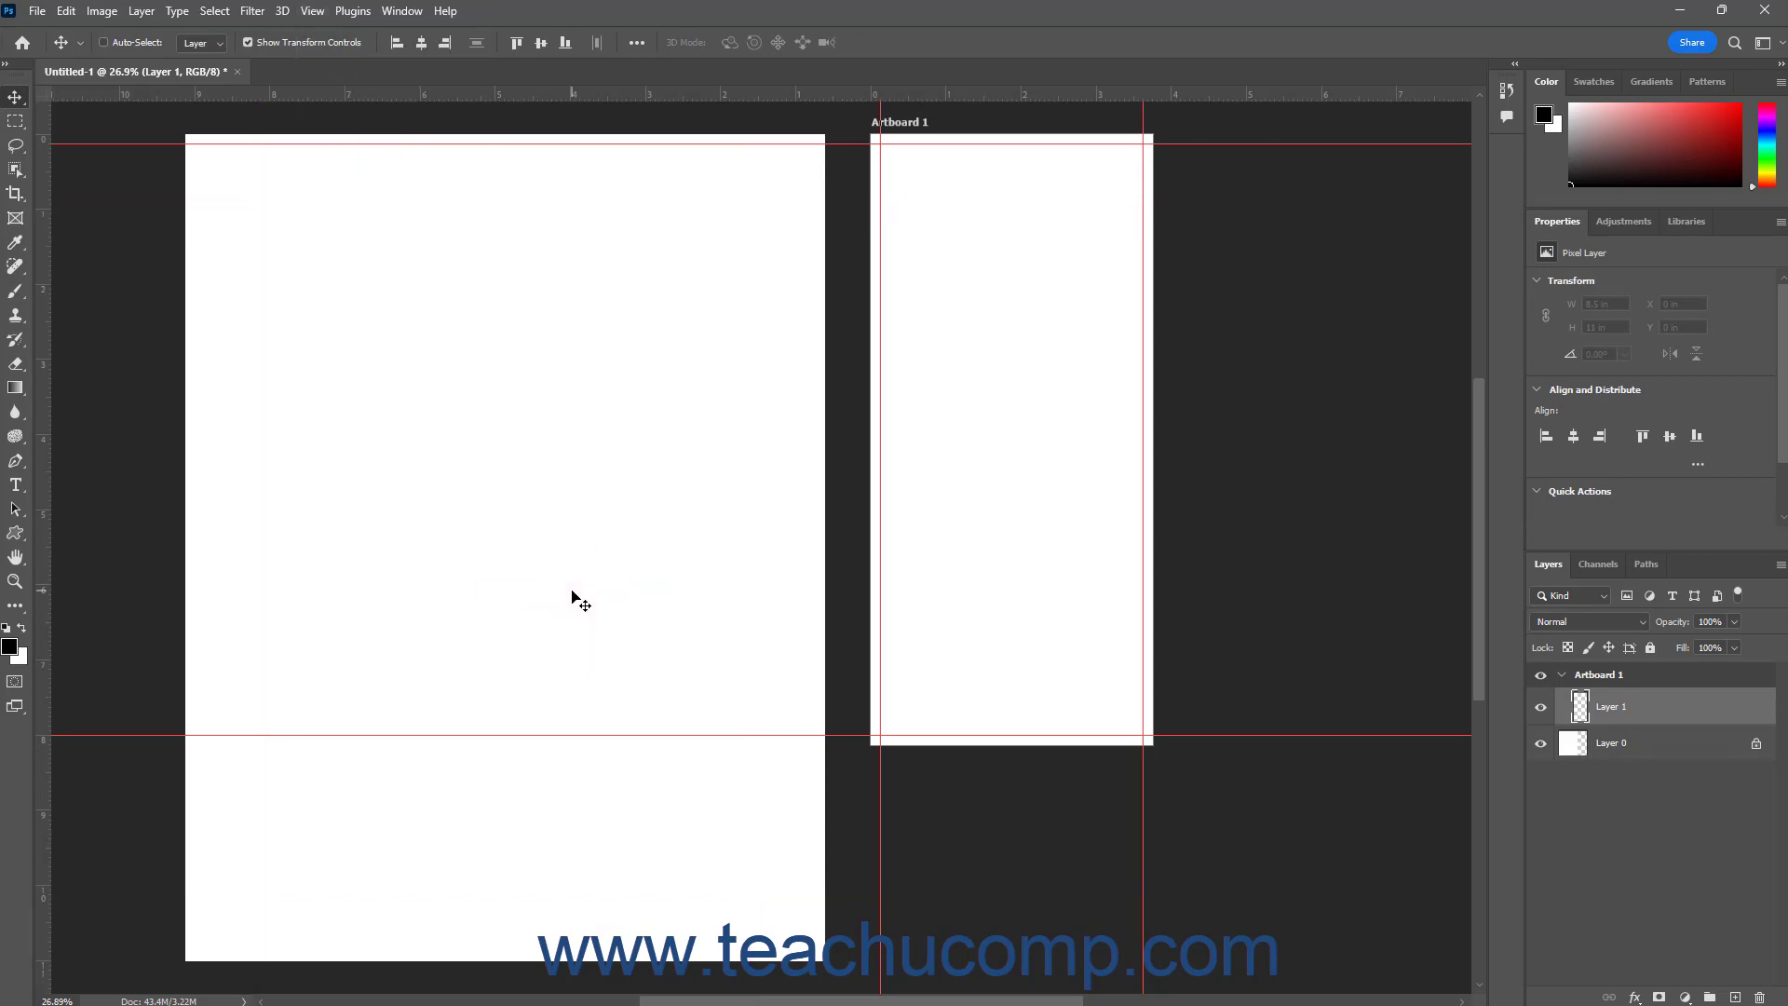